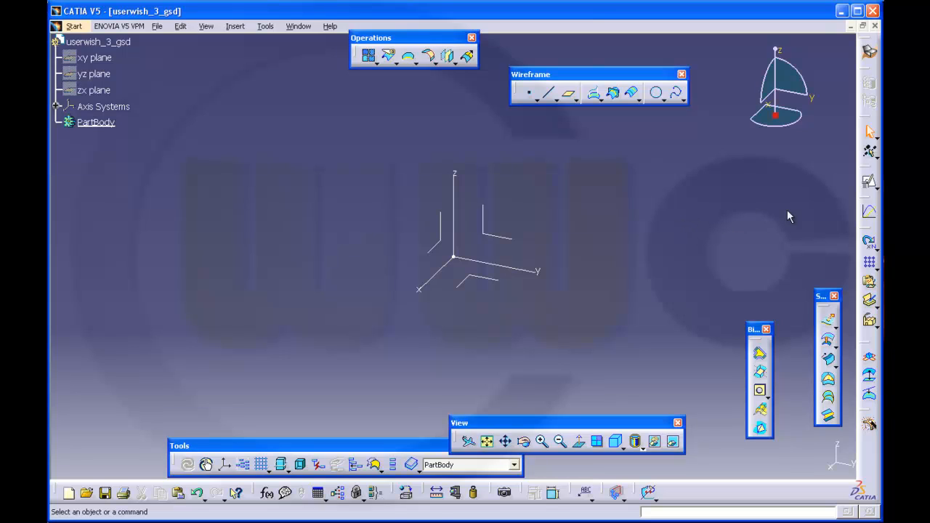
- Create a positioned sketch on the xy plane with swapped axes and reversed V, and hide its absolute axis
{"action": "left_click", "coordinate": [867, 181]}
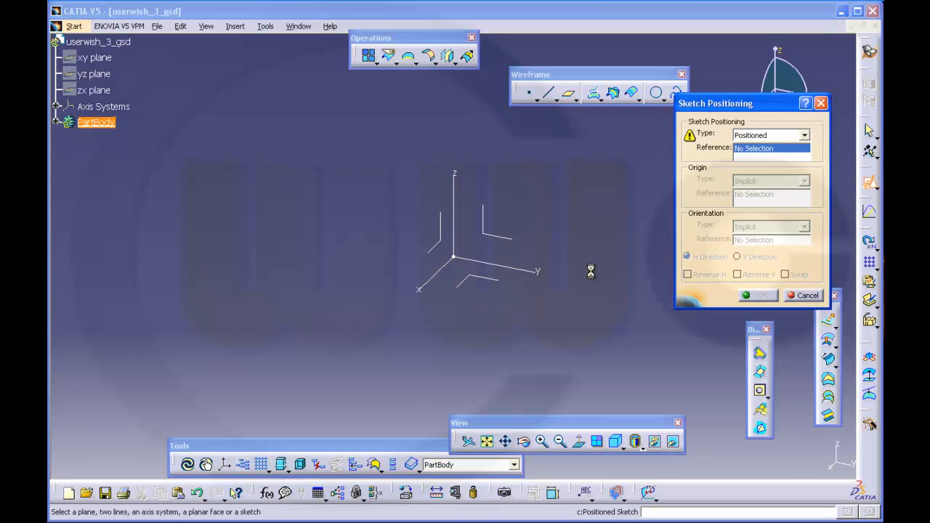
{"action": "left_click", "coordinate": [492, 281]}
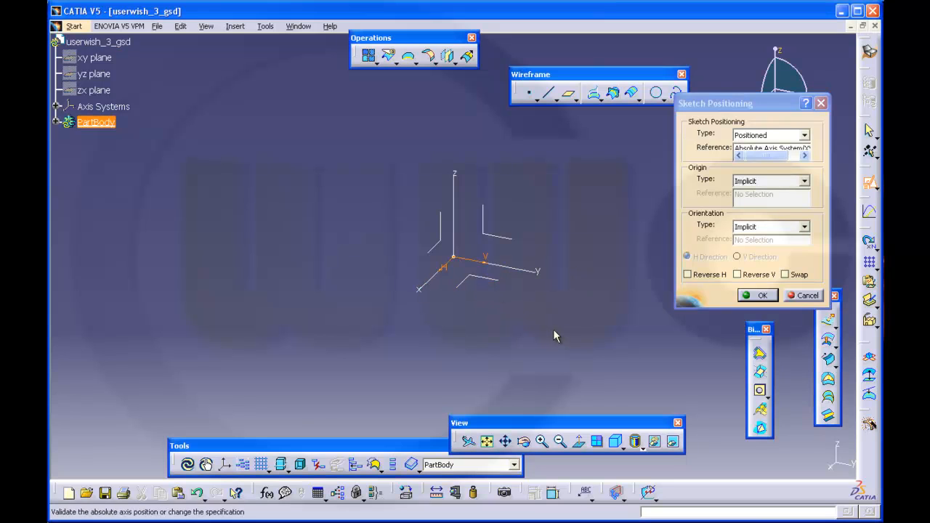
{"action": "left_click", "coordinate": [785, 275]}
{"action": "left_click", "coordinate": [737, 275]}
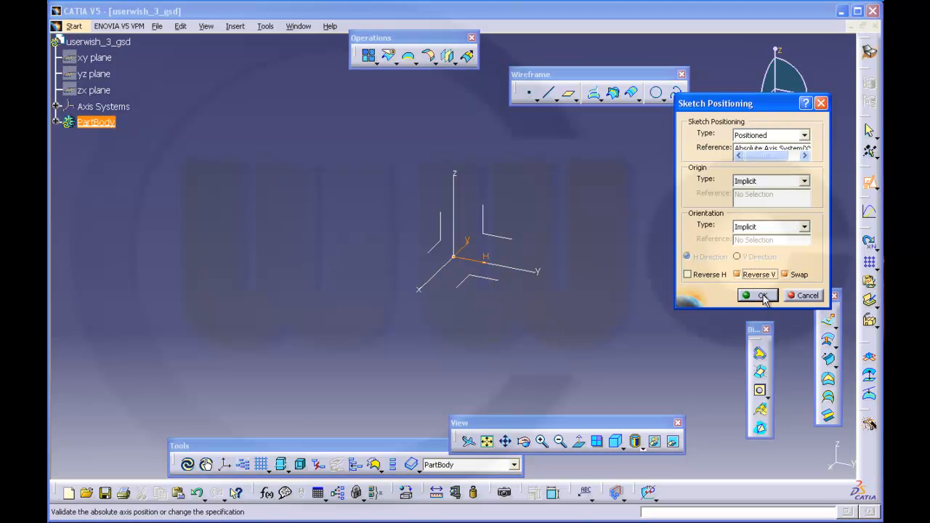
{"action": "left_click", "coordinate": [761, 296]}
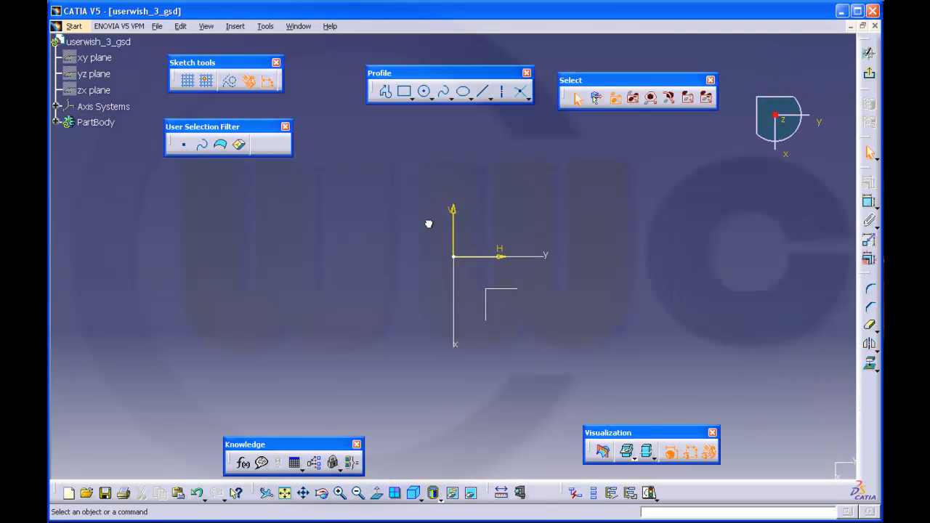
{"action": "left_click", "coordinate": [524, 264]}
{"action": "left_click", "coordinate": [455, 495]}
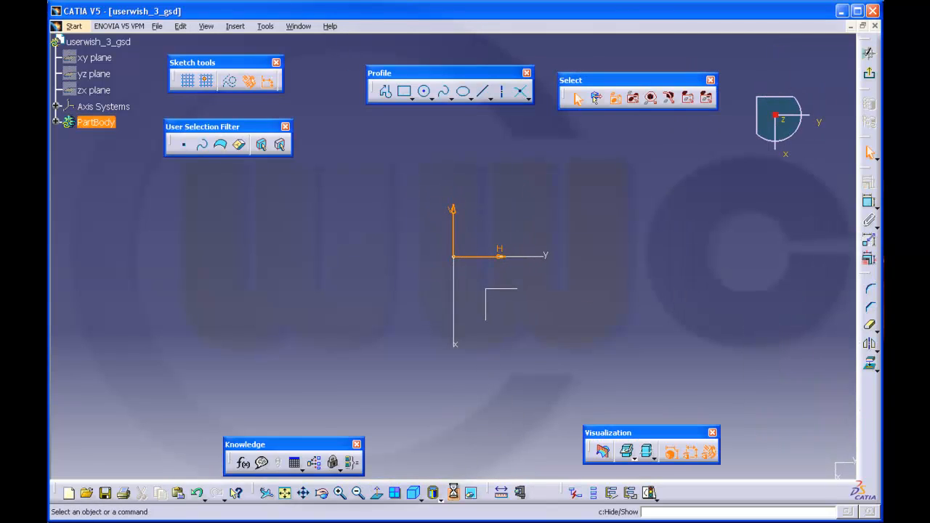
- Draw a construction rectangle about 102 by 47 mm above the y axis
{"action": "left_click", "coordinate": [404, 91]}
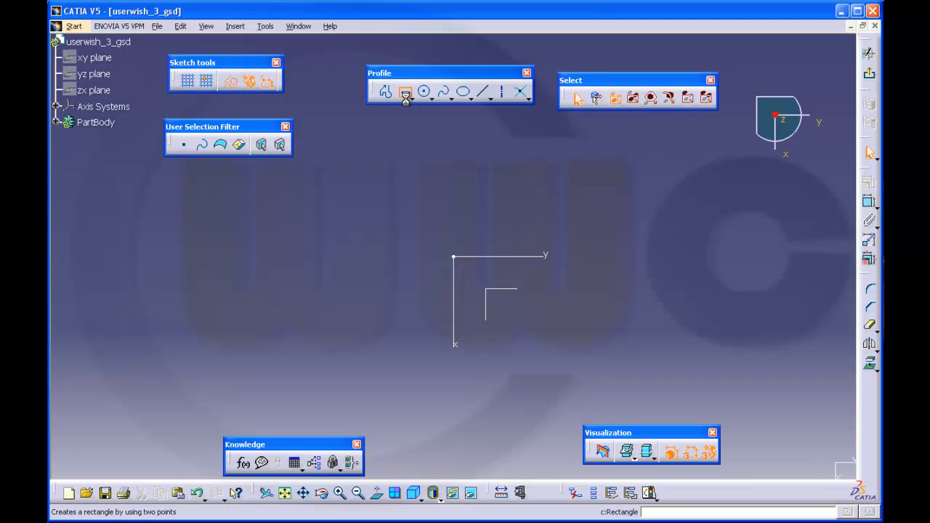
{"action": "left_click", "coordinate": [458, 143]}
{"action": "left_click", "coordinate": [640, 227]}
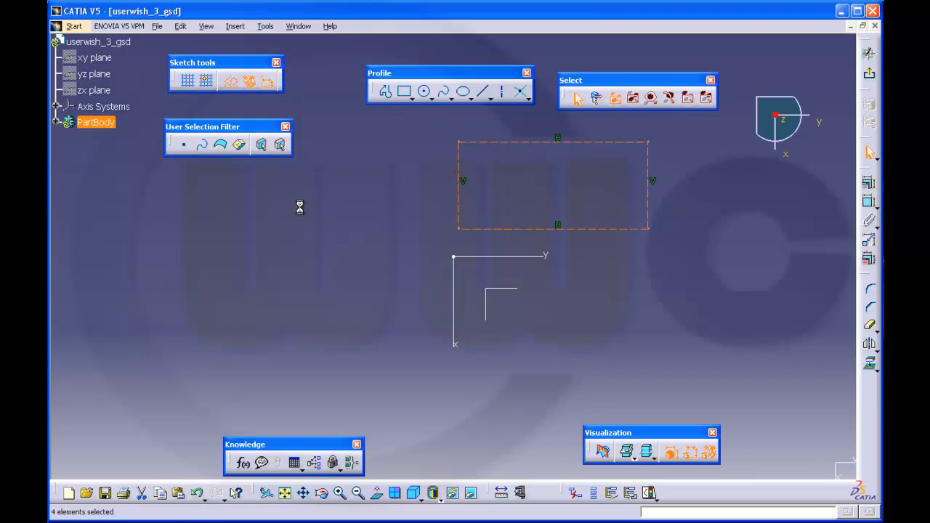
- Delete the rectangle's four automatic parallelism constraints from the sketch
{"action": "left_click", "coordinate": [57, 122]}
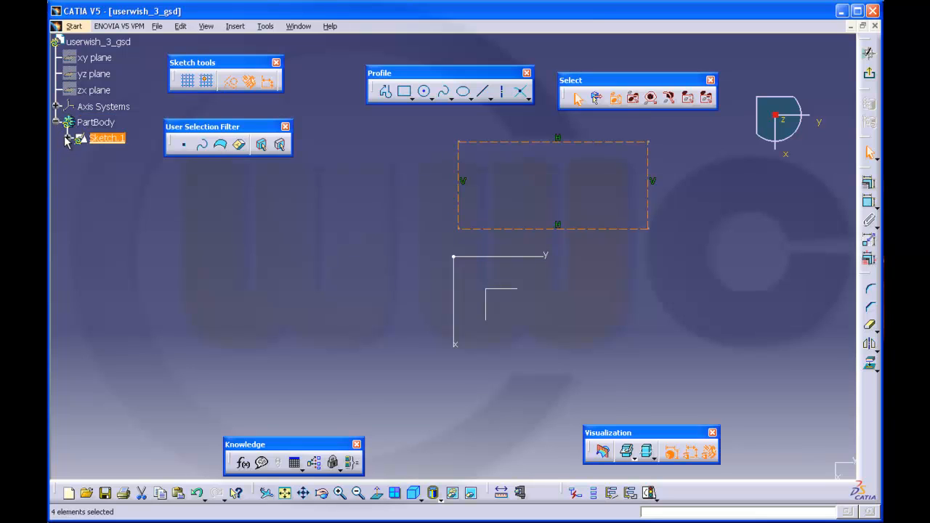
{"action": "left_click", "coordinate": [67, 138]}
{"action": "left_click", "coordinate": [80, 188]}
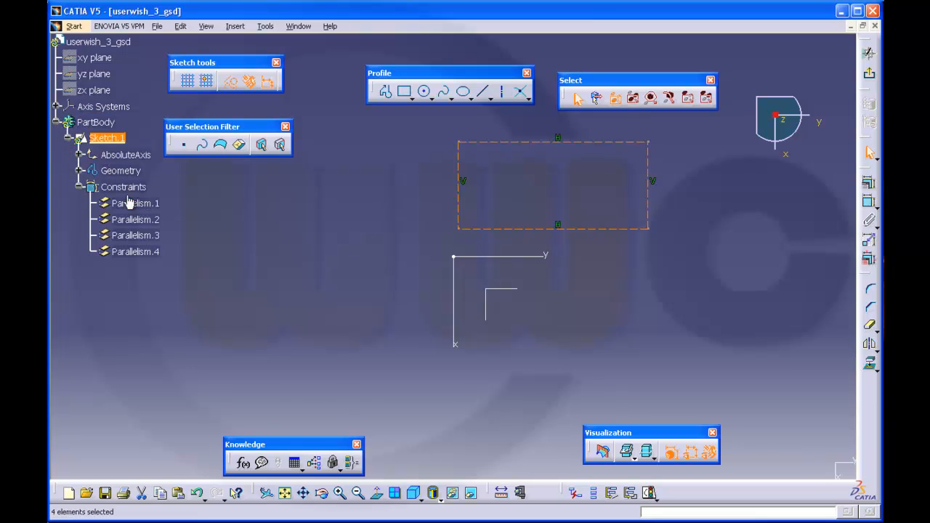
{"action": "right_click", "coordinate": [148, 253]}
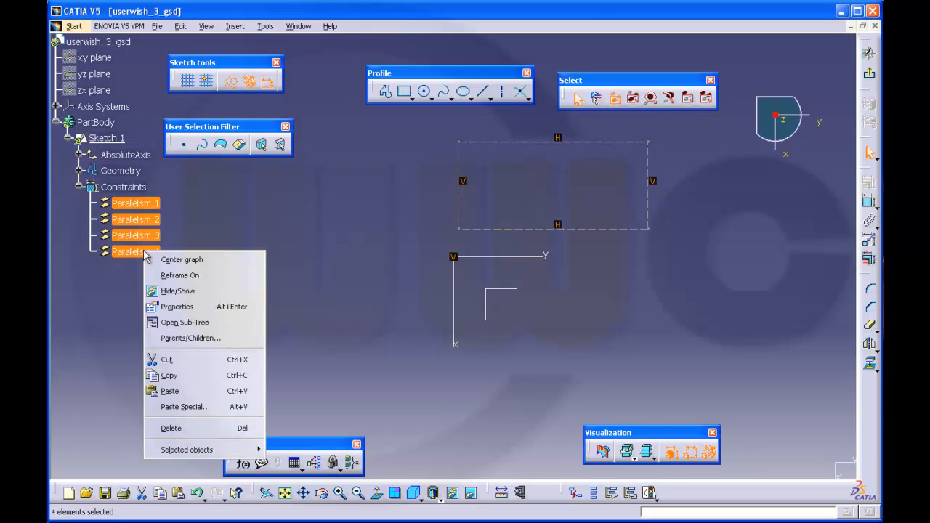
{"action": "left_click", "coordinate": [171, 428]}
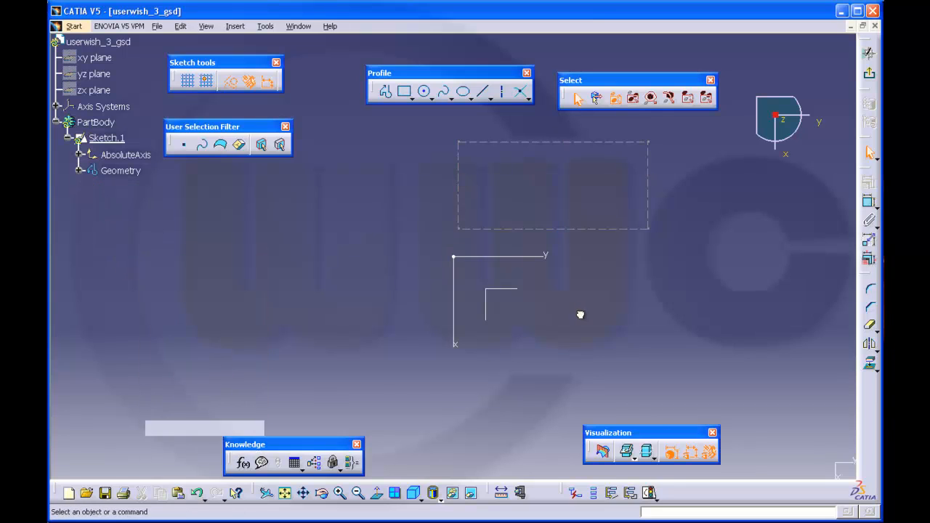
- Draw a circle with a radius of about 66 mm, centred below the rectangle's right half
{"action": "left_click", "coordinate": [424, 92]}
{"action": "left_click", "coordinate": [619, 297]}
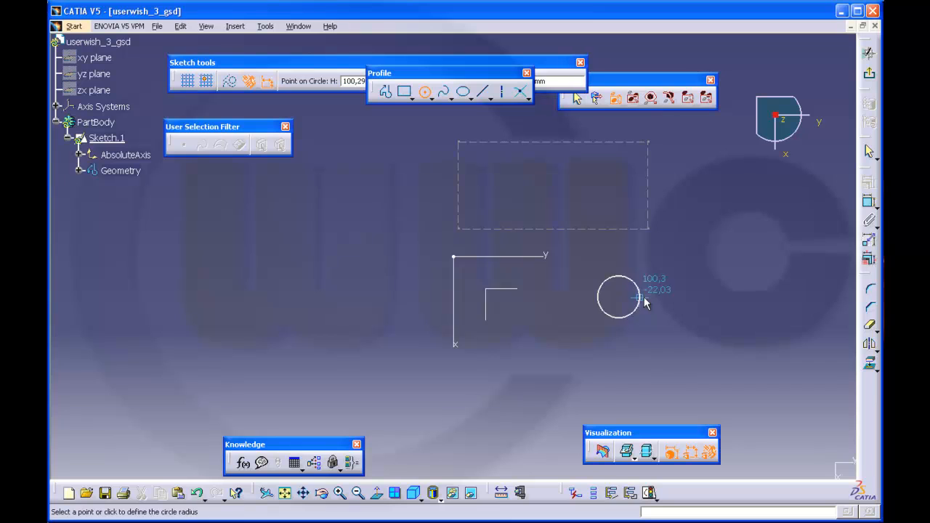
{"action": "left_click", "coordinate": [739, 277]}
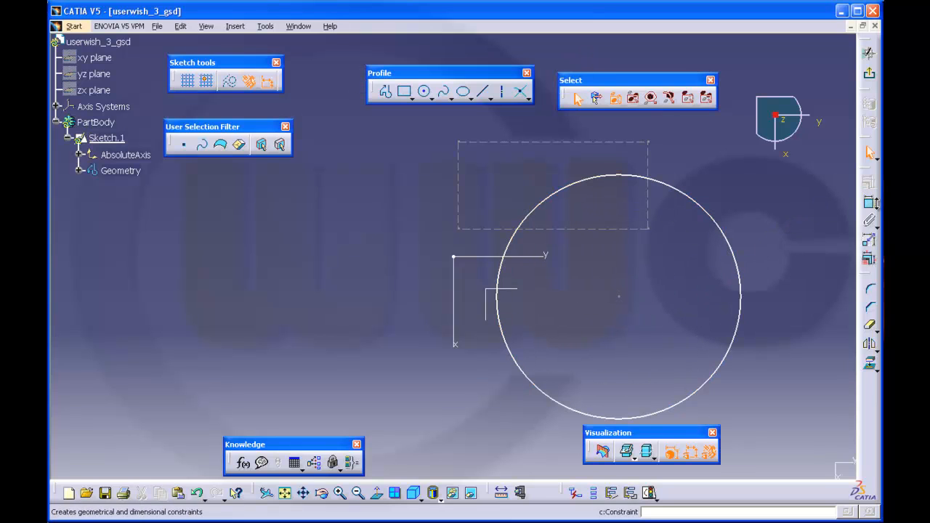
- Dimension the circle's radius and set it to 175 mm
{"action": "left_click", "coordinate": [869, 203]}
{"action": "left_click", "coordinate": [736, 256]}
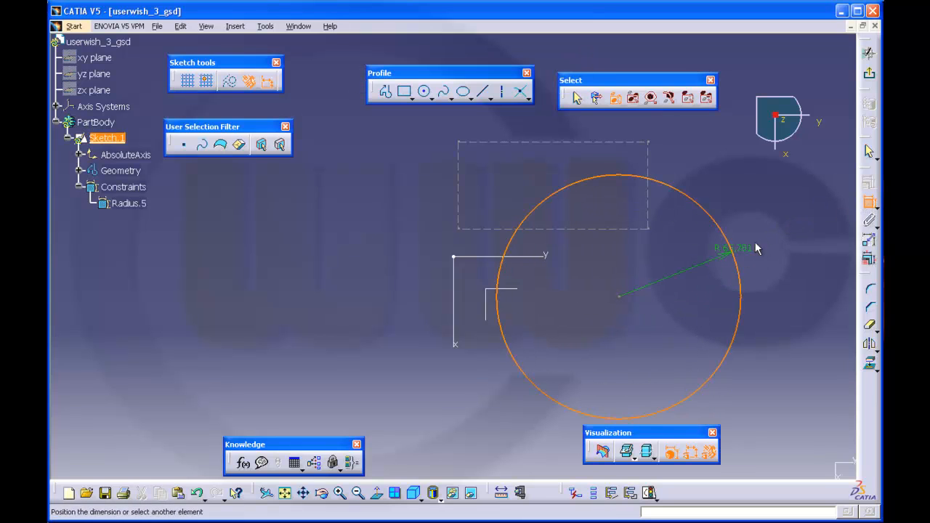
{"action": "left_click", "coordinate": [785, 239]}
{"action": "double_click", "coordinate": [783, 238]}
{"action": "type", "text": "175"}
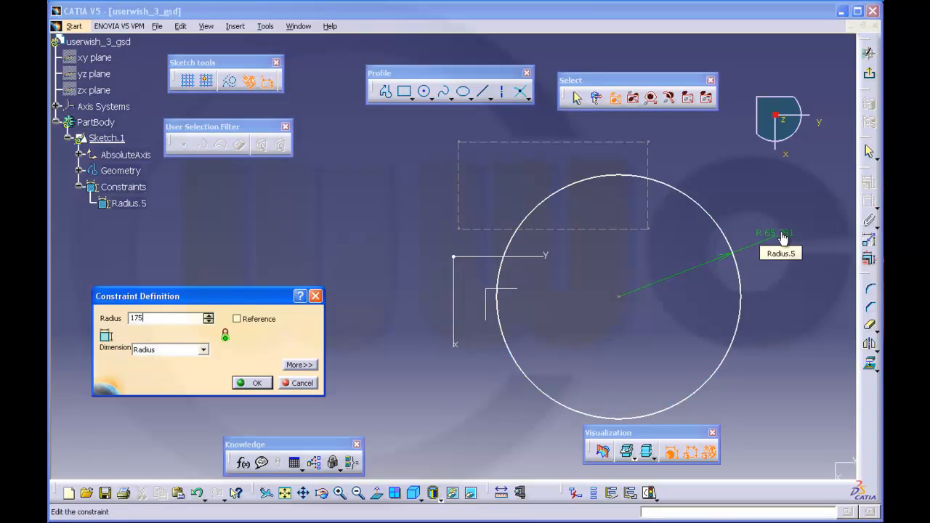
{"action": "key", "text": "Return"}
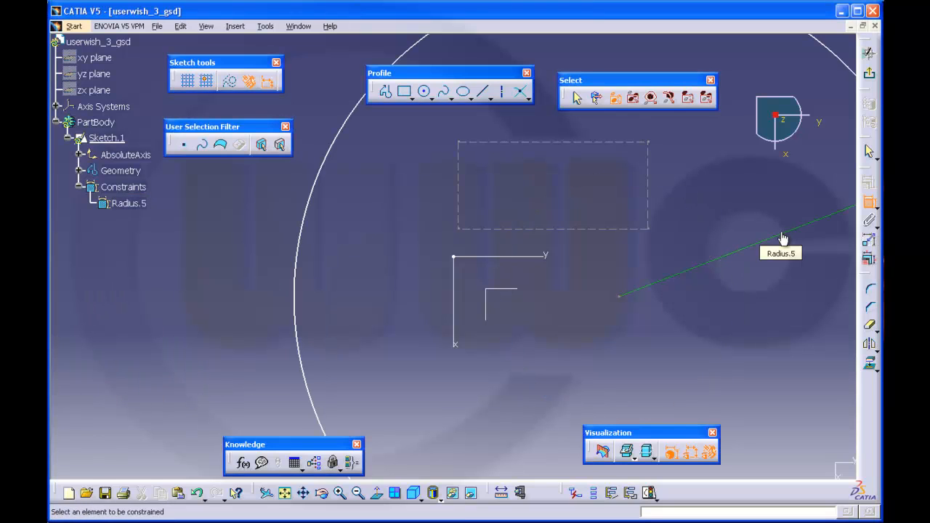
- Dimension the distance between the rectangle's horizontal edges and set it to 85 mm
{"action": "left_click", "coordinate": [616, 228]}
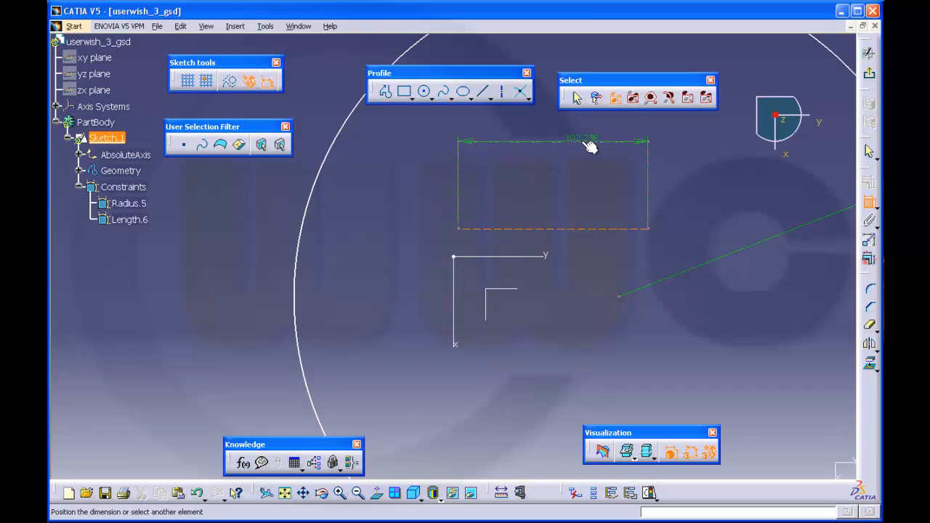
{"action": "left_click", "coordinate": [582, 143]}
{"action": "left_click", "coordinate": [706, 192]}
{"action": "double_click", "coordinate": [709, 188]}
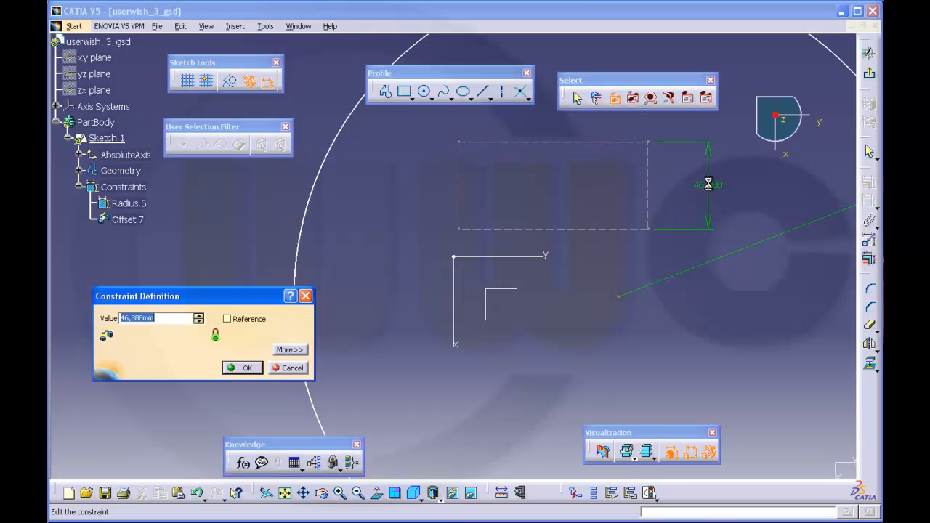
{"action": "type", "text": "85"}
{"action": "key", "text": "Return"}
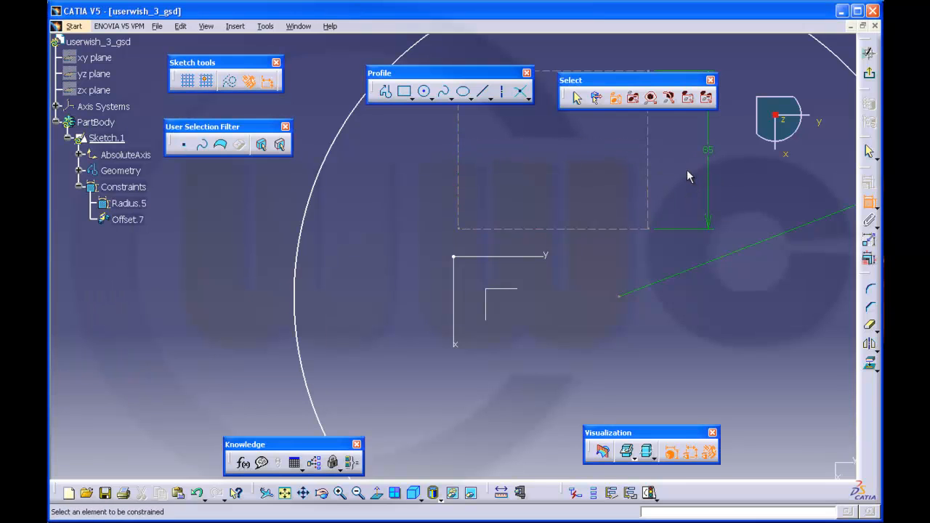
- Dimension the distance between the rectangle's vertical edges and set it to 183 mm
{"action": "left_click", "coordinate": [653, 195]}
{"action": "left_click", "coordinate": [461, 198]}
{"action": "left_click", "coordinate": [507, 184]}
{"action": "double_click", "coordinate": [508, 179]}
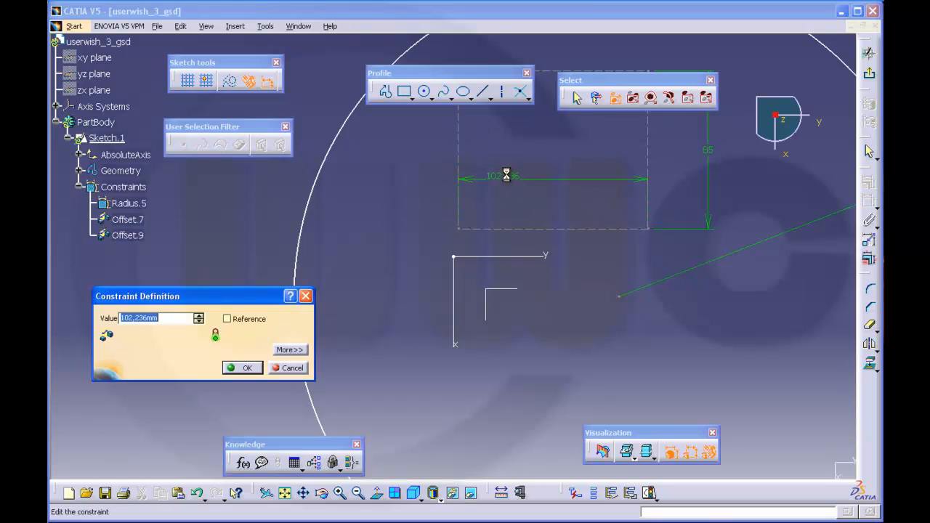
{"action": "type", "text": "183"}
{"action": "key", "text": "Return"}
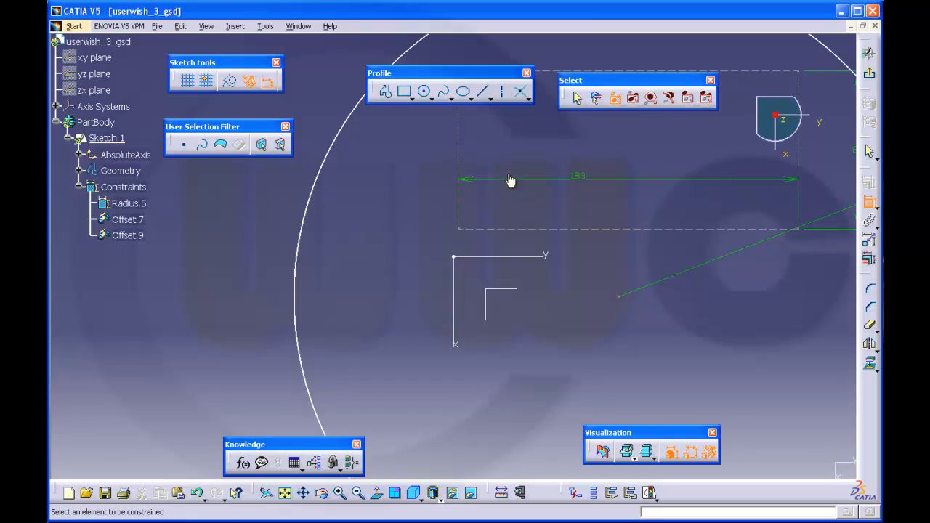
- Constrain the rectangle's lower edge to be coincident with the y axis
{"action": "left_click", "coordinate": [593, 229]}
{"action": "left_click", "coordinate": [554, 255]}
{"action": "right_click", "coordinate": [583, 257]}
{"action": "left_click", "coordinate": [628, 357]}
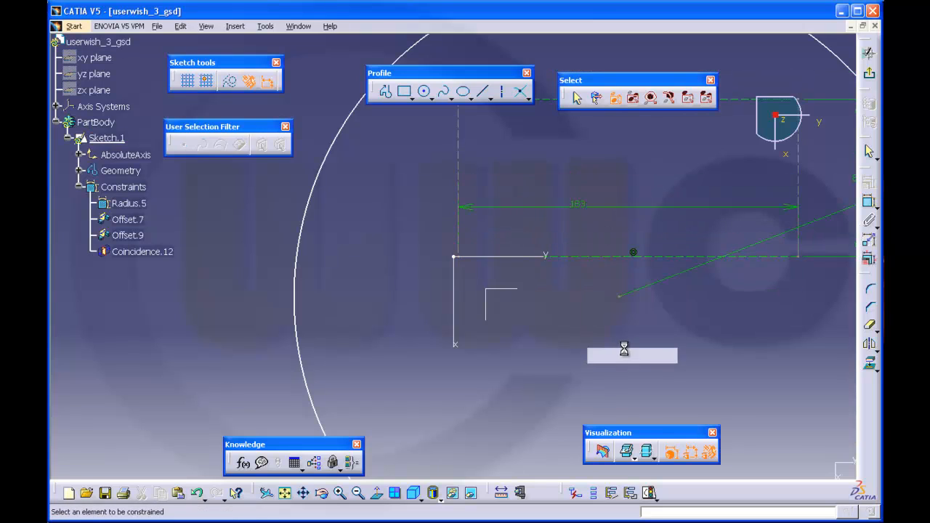
- Dimension the rectangle's right edge from the x axis and set the distance to 108 mm
{"action": "left_click", "coordinate": [798, 186]}
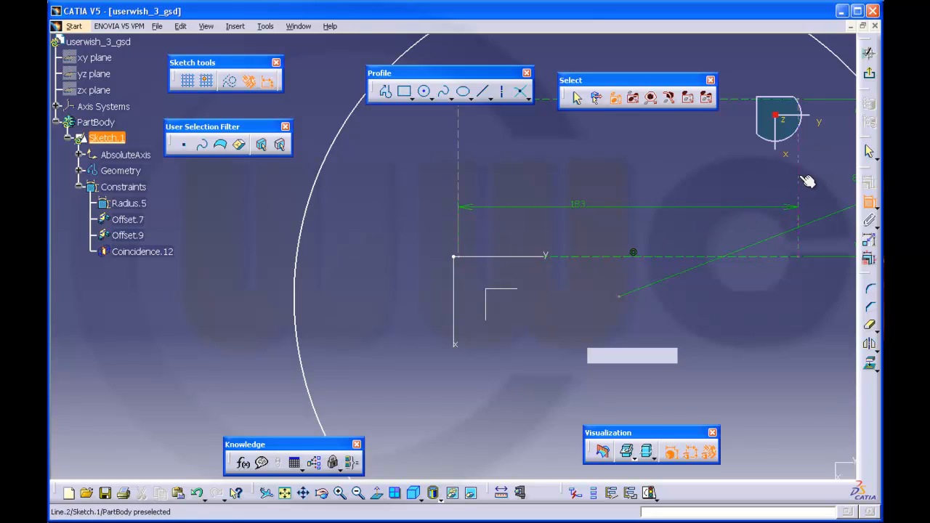
{"action": "left_click", "coordinate": [456, 343]}
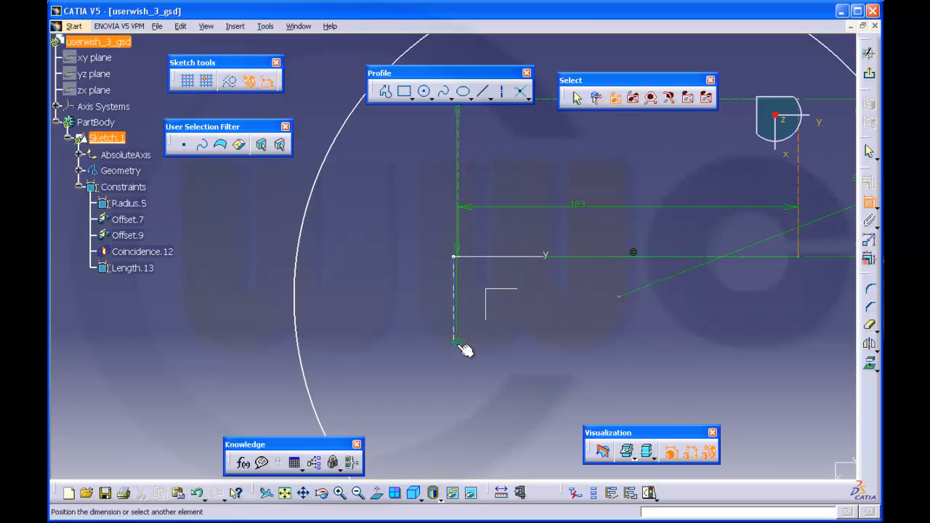
{"action": "left_click", "coordinate": [552, 356]}
{"action": "double_click", "coordinate": [553, 353]}
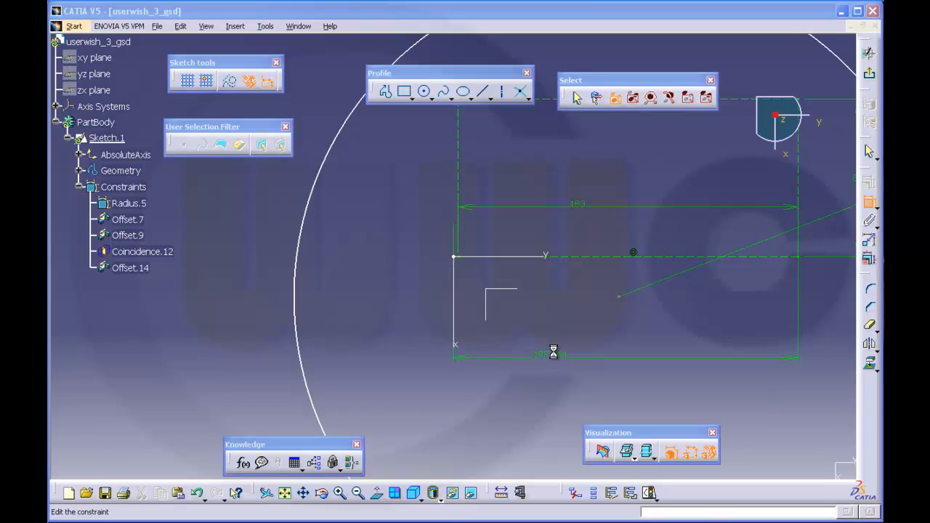
{"action": "type", "text": "108"}
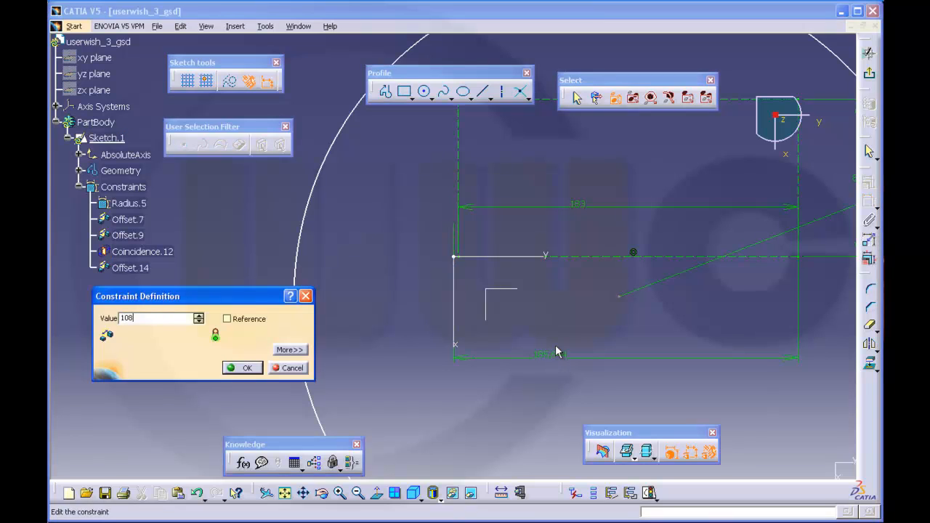
{"action": "key", "text": "Return"}
- Move the circle so its centre lies below the rectangle, close to the tip of the x axis
{"action": "middle_click_drag", "start_coordinate": [590, 284], "coordinate": [572, 342], "text": "ctrl"}
{"action": "left_click", "coordinate": [870, 204]}
{"action": "mouse_move", "coordinate": [552, 283]}
{"action": "left_mouse_down"}
{"action": "mouse_move", "coordinate": [530, 326]}
{"action": "mouse_move", "coordinate": [498, 351]}
{"action": "mouse_move", "coordinate": [440, 350]}
{"action": "left_mouse_up"}
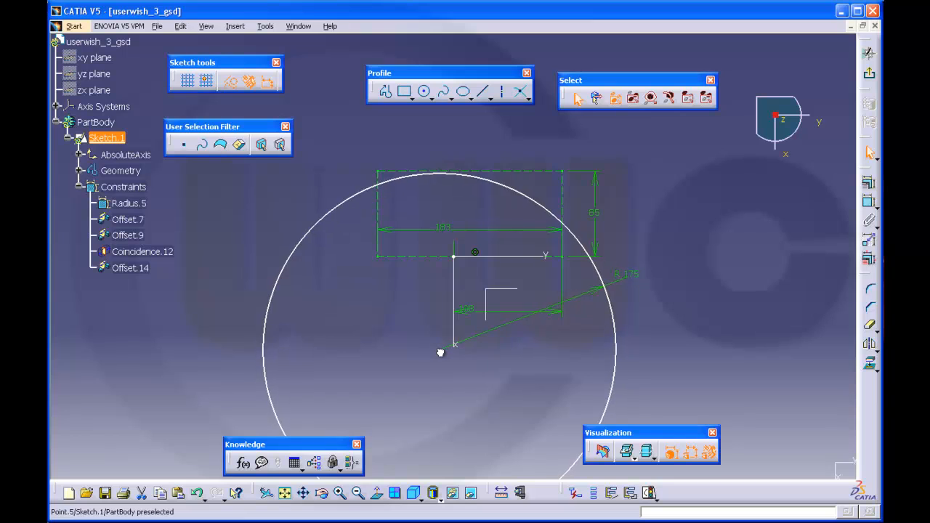
- Create the intersection points between the circle and the rectangle's right edge
{"action": "left_click", "coordinate": [522, 93]}
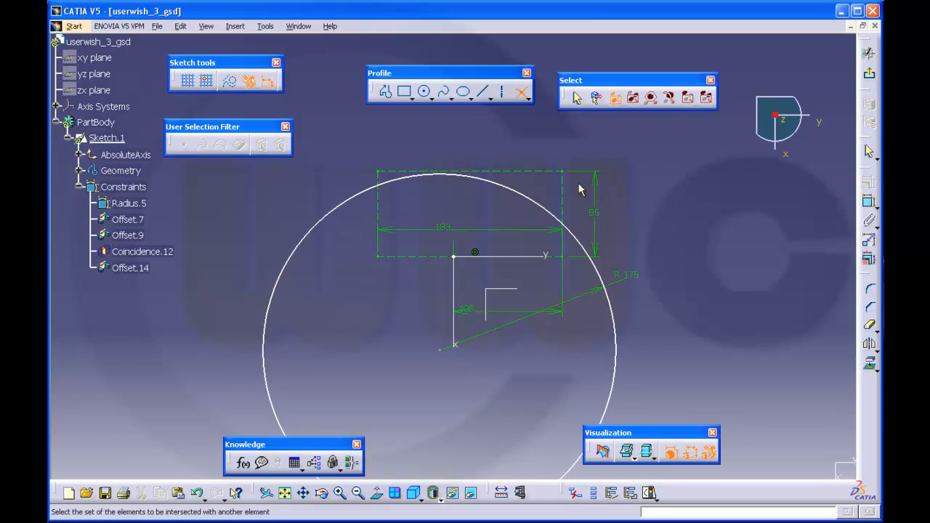
{"action": "left_click", "coordinate": [573, 242]}
{"action": "left_click", "coordinate": [563, 234]}
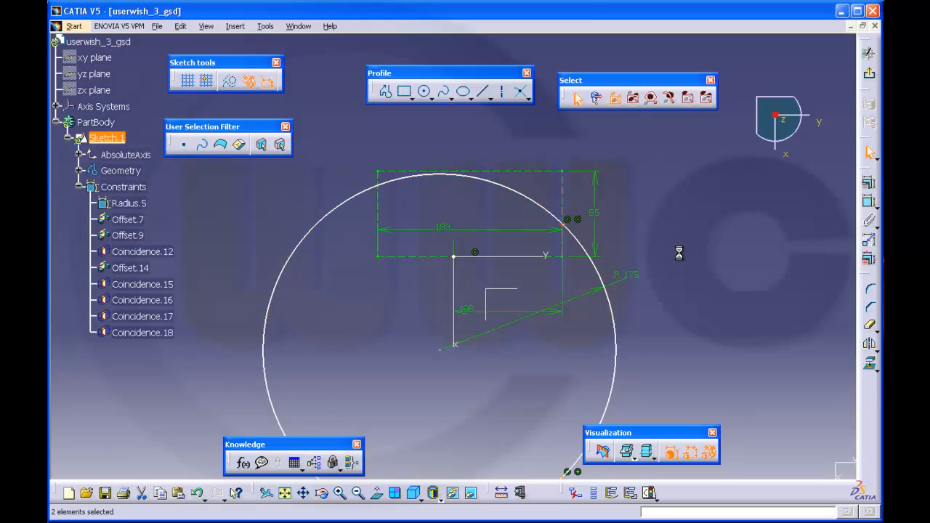
{"action": "left_click", "coordinate": [868, 202]}
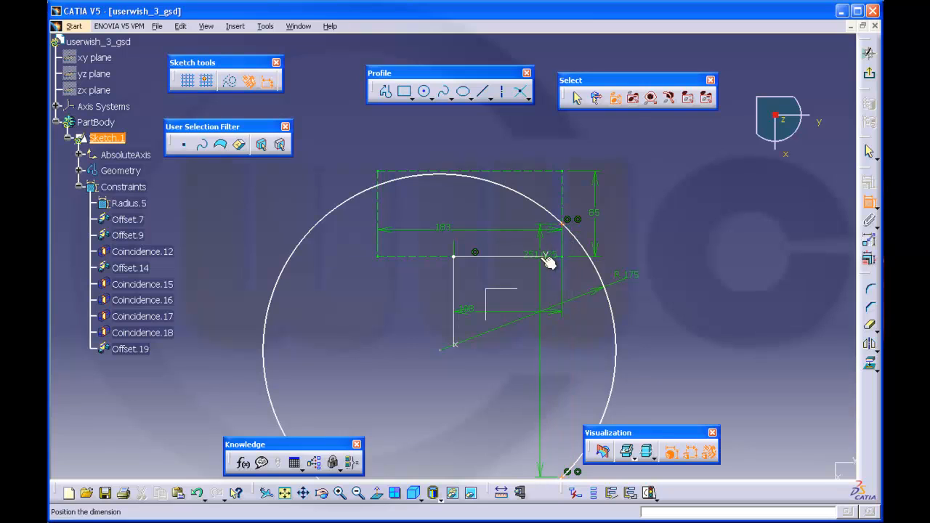
{"action": "key", "text": "Escape"}
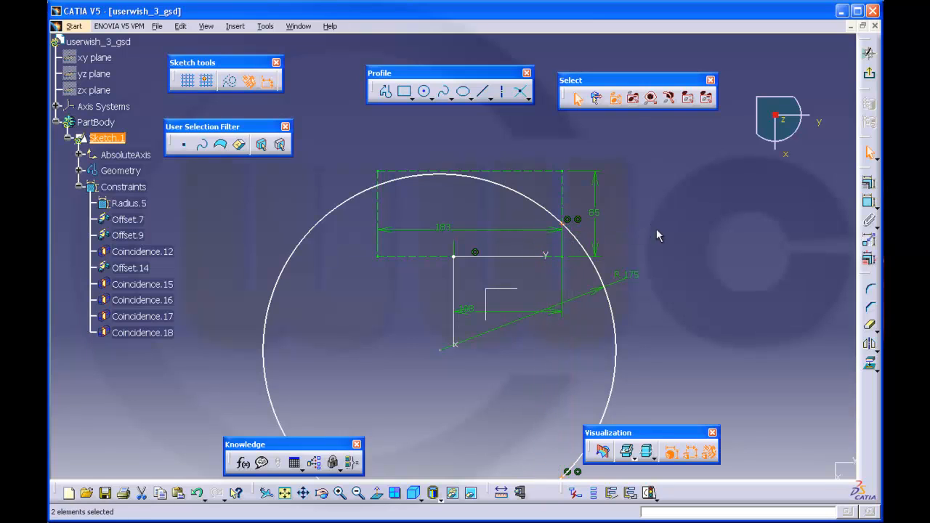
{"action": "left_click", "coordinate": [565, 219]}
{"action": "left_click", "coordinate": [185, 147]}
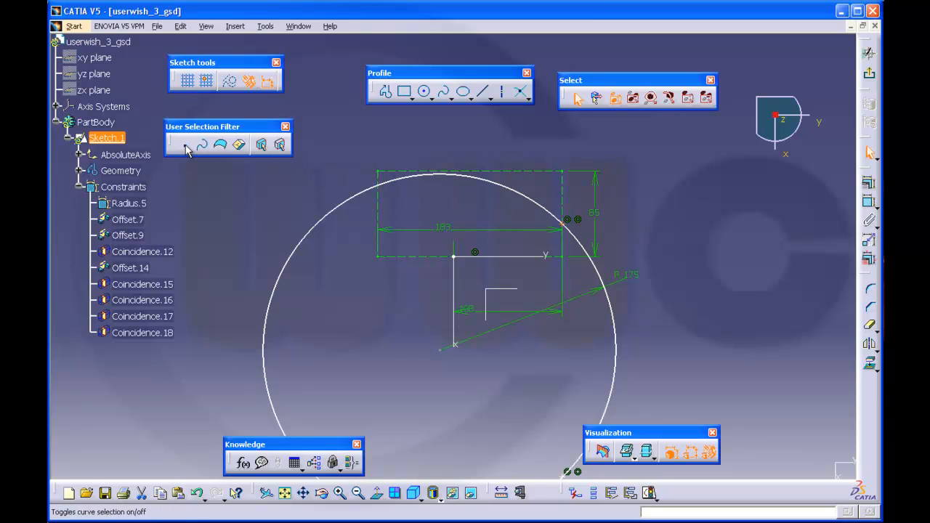
{"action": "left_click", "coordinate": [186, 147]}
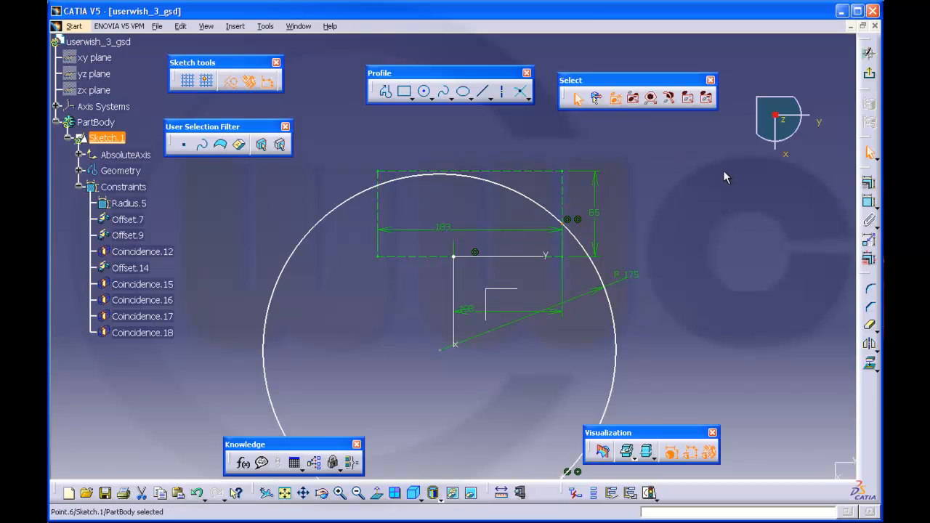
- Dimension the upper intersection point on the rectangle's right edge from its lower edge and set the distance to 30 mm
{"action": "left_click", "coordinate": [868, 203]}
{"action": "left_click", "coordinate": [553, 258]}
{"action": "left_click", "coordinate": [568, 219]}
{"action": "left_click", "coordinate": [715, 246]}
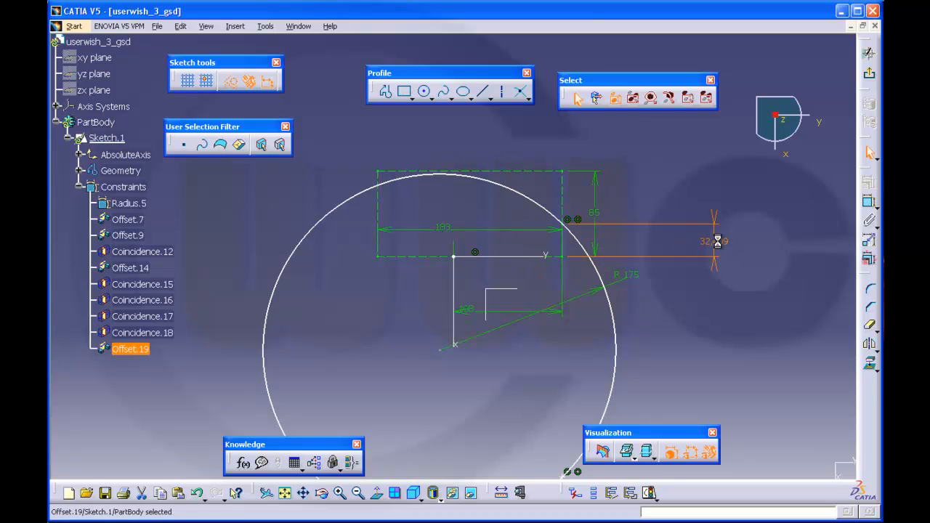
{"action": "double_click", "coordinate": [714, 245]}
{"action": "type", "text": "3"}
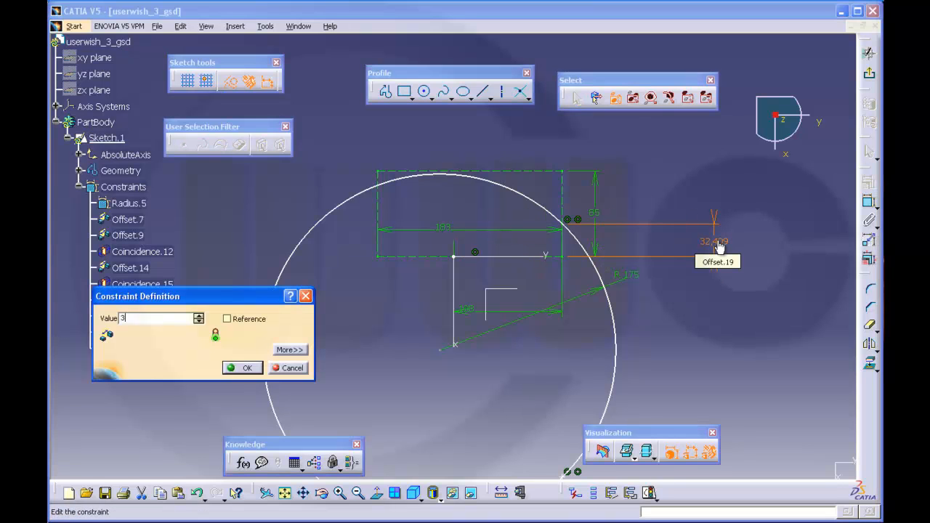
{"action": "key", "text": "Return"}
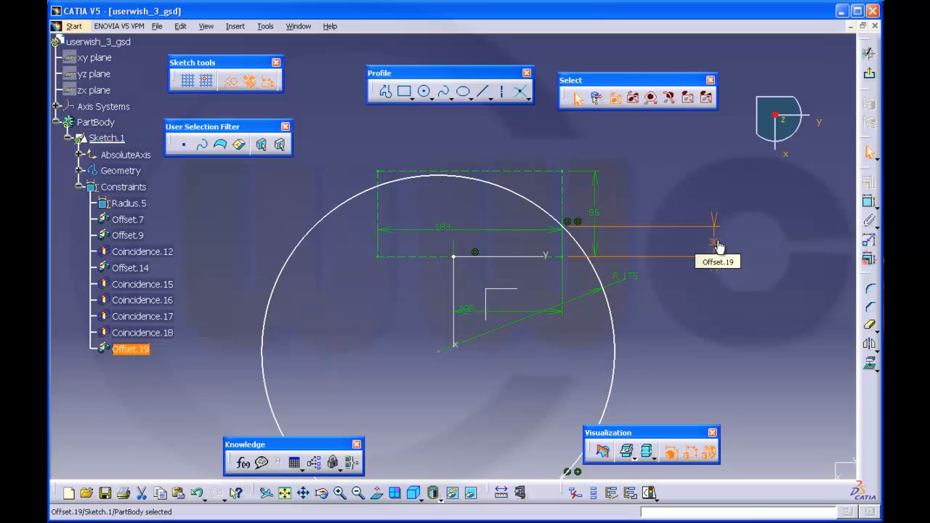
- Constrain the circle to be tangent to the rectangle's upper edge
{"action": "left_click", "coordinate": [467, 175]}
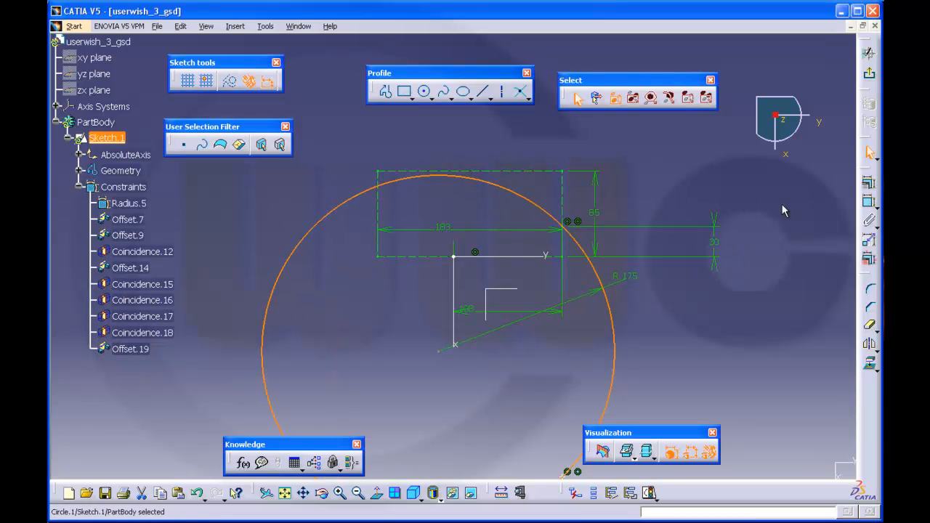
{"action": "left_click", "coordinate": [869, 203]}
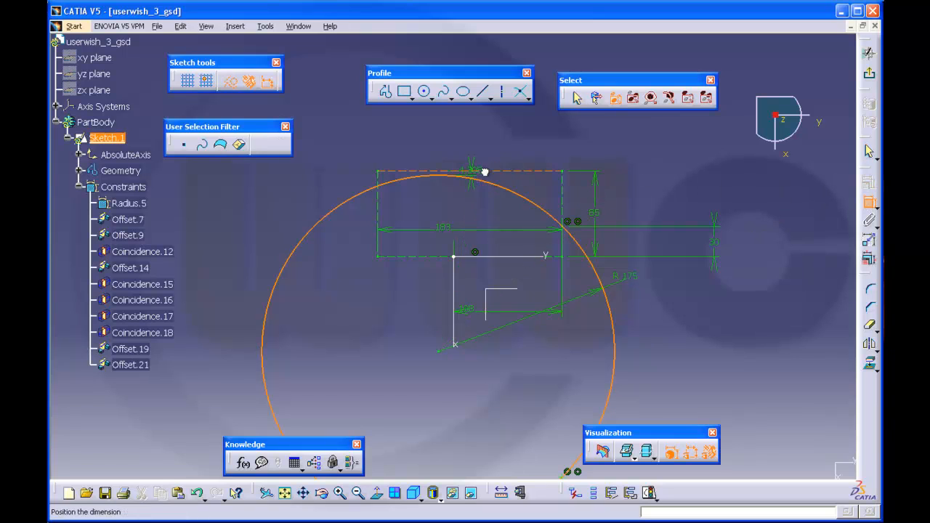
{"action": "right_click", "coordinate": [473, 158]}
{"action": "left_click", "coordinate": [512, 216]}
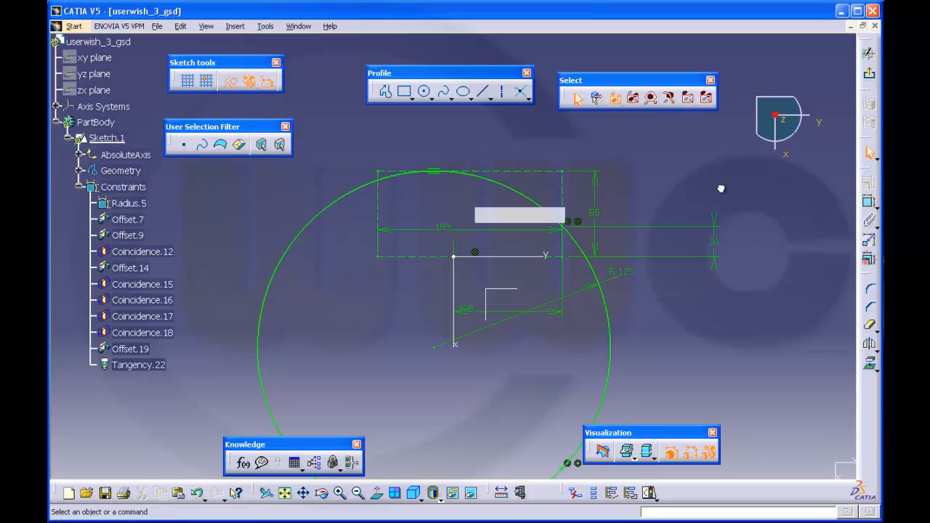
- Quick Trim the circle to the arc inside the rectangle and leave the sketch, collapsing its tree node
{"action": "left_click", "coordinate": [870, 325]}
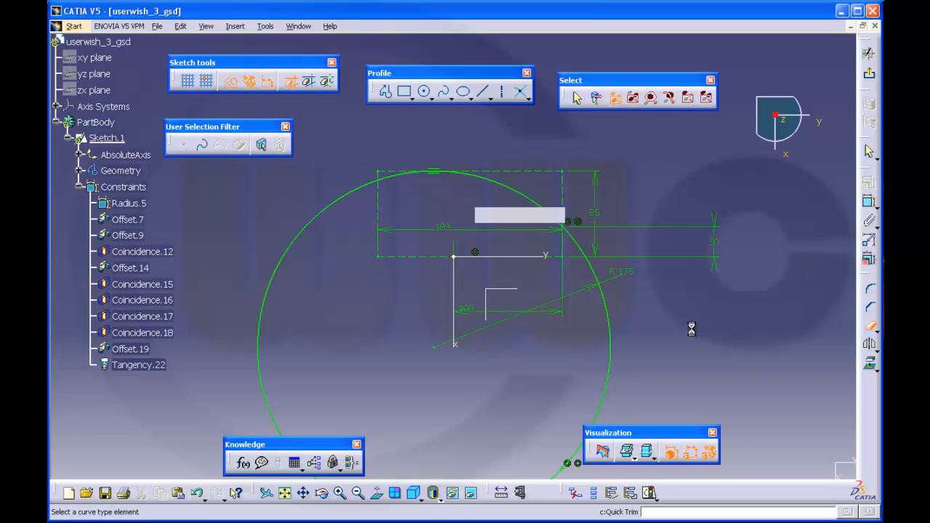
{"action": "left_click", "coordinate": [611, 322]}
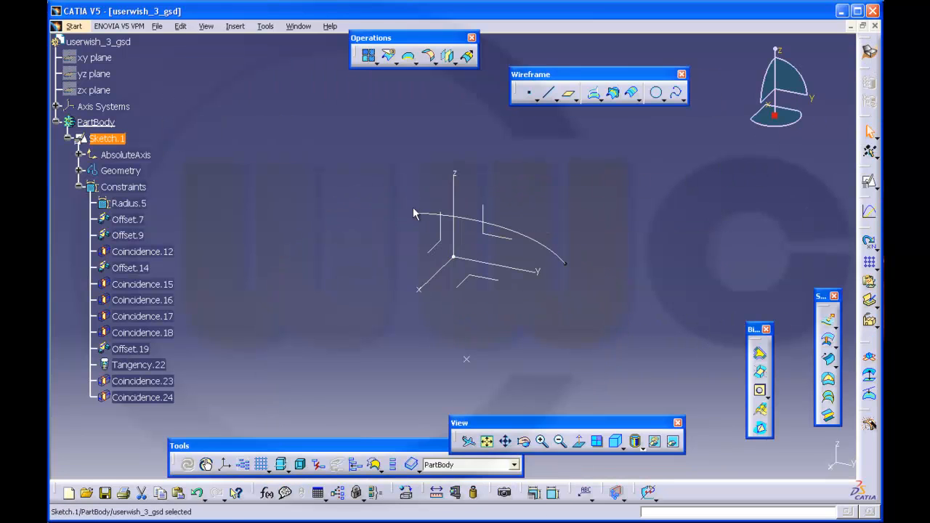
{"action": "left_click", "coordinate": [69, 138]}
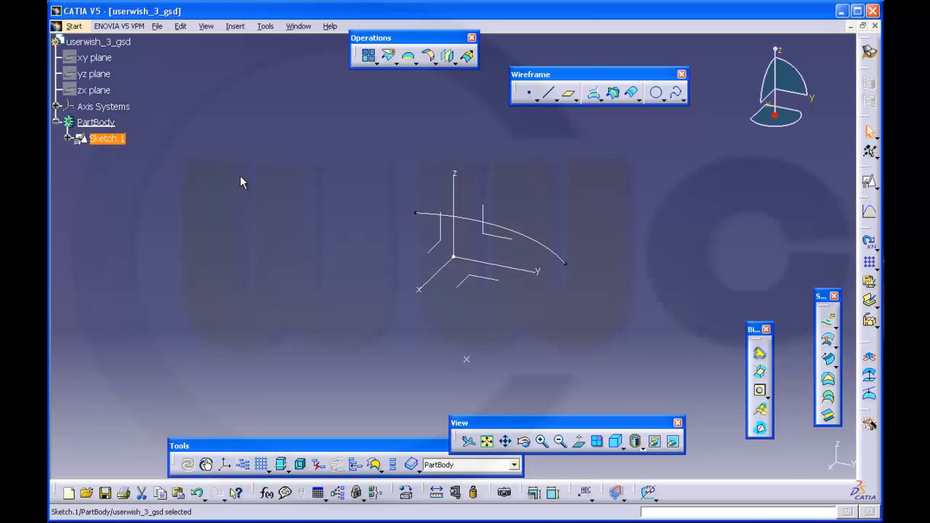
- Insert a geometrical set named sketches under userwish_3_gsd, containing Sketch.1
{"action": "left_click", "coordinate": [237, 27]}
{"action": "left_click", "coordinate": [272, 71]}
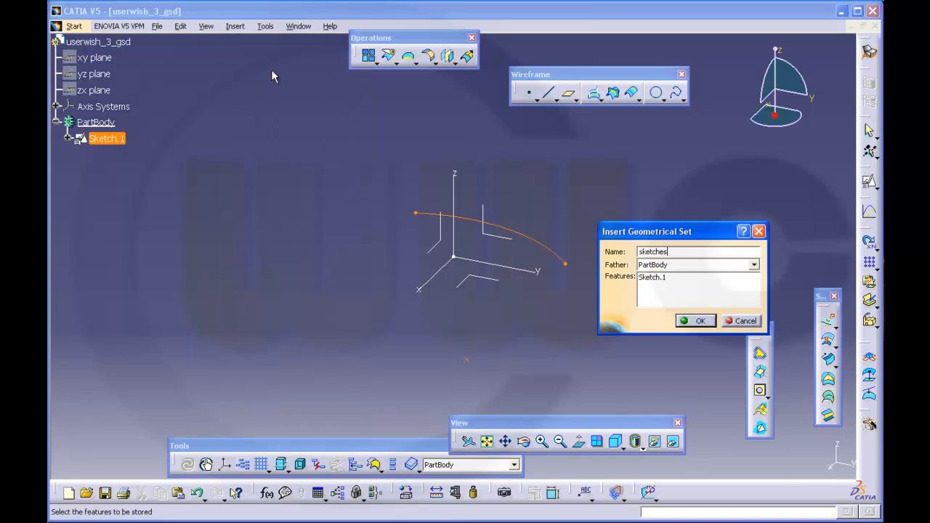
{"action": "left_click", "coordinate": [755, 266]}
{"action": "left_click", "coordinate": [696, 277]}
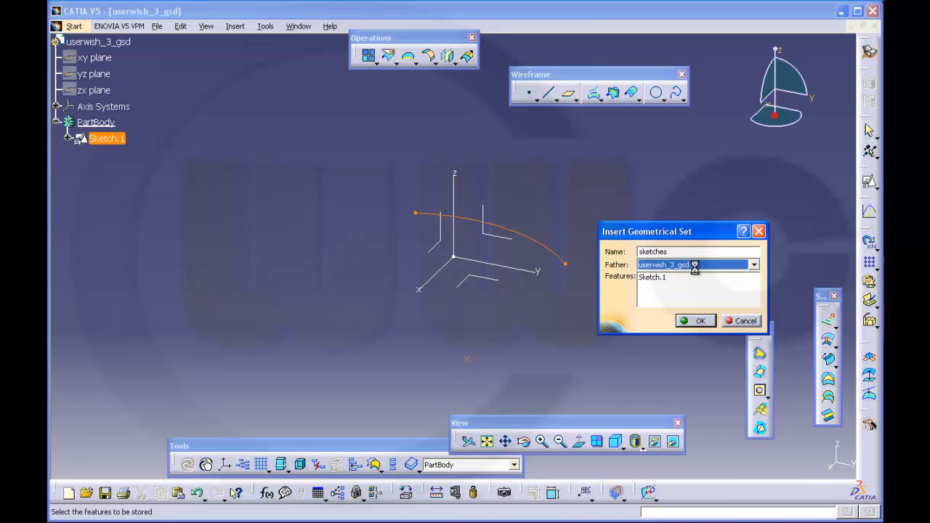
{"action": "left_click", "coordinate": [696, 321]}
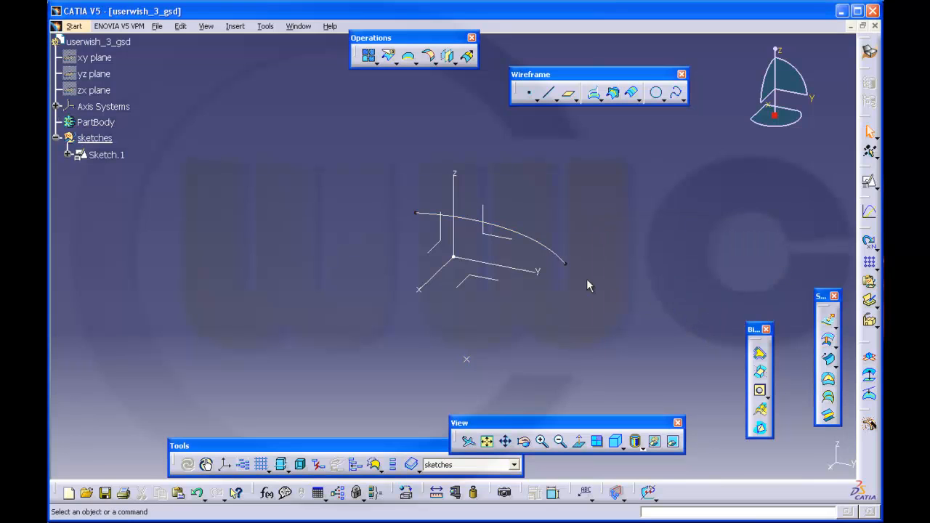
- Copy Sketch.1 and paste the duplicate into the sketches geometrical set
{"action": "left_click", "coordinate": [102, 156]}
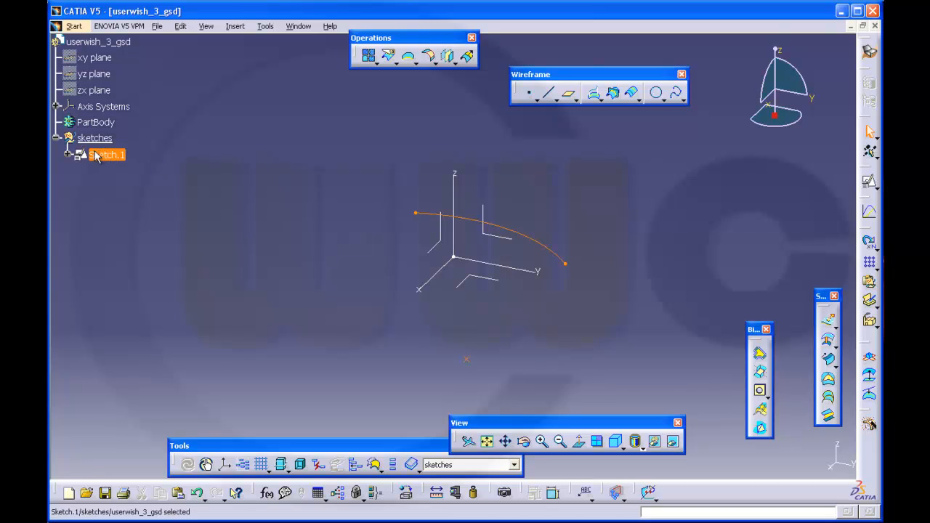
{"action": "right_click", "coordinate": [101, 156]}
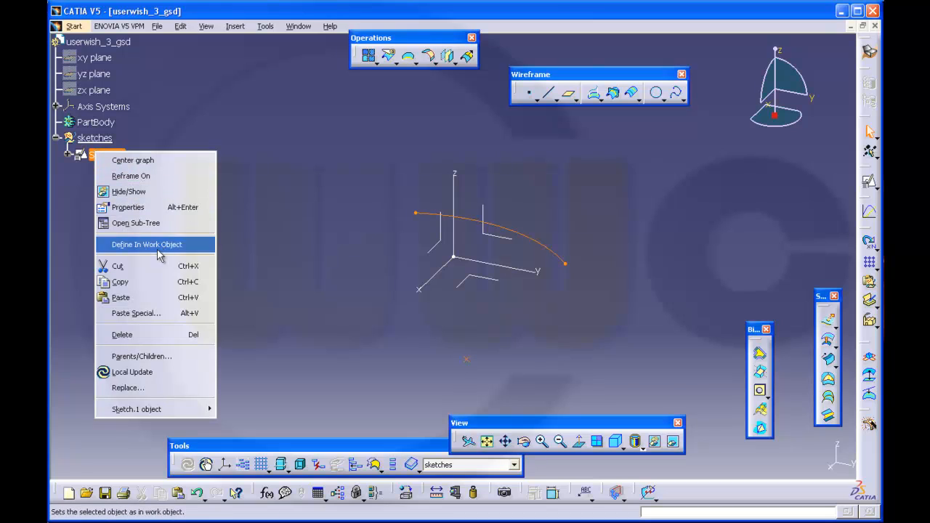
{"action": "left_click", "coordinate": [121, 282]}
{"action": "left_click", "coordinate": [108, 138]}
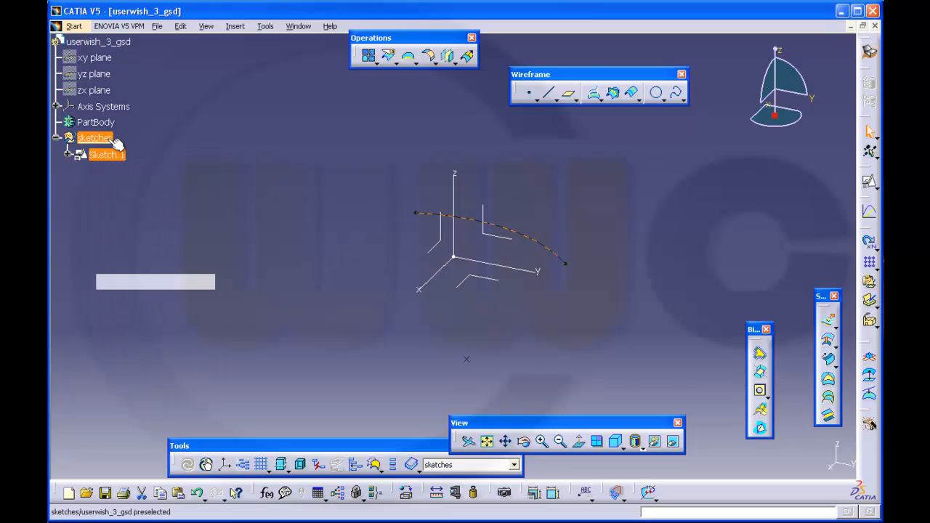
{"action": "right_click", "coordinate": [109, 142]}
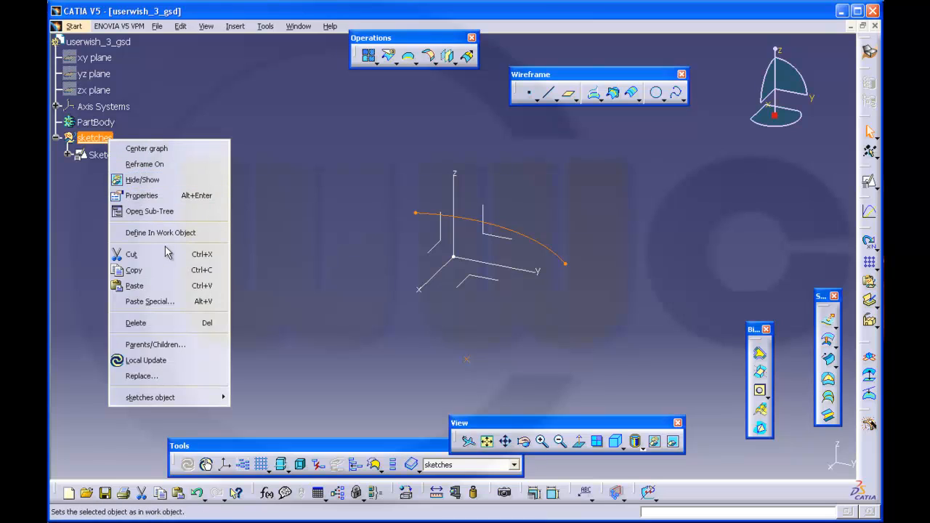
{"action": "left_click", "coordinate": [155, 285]}
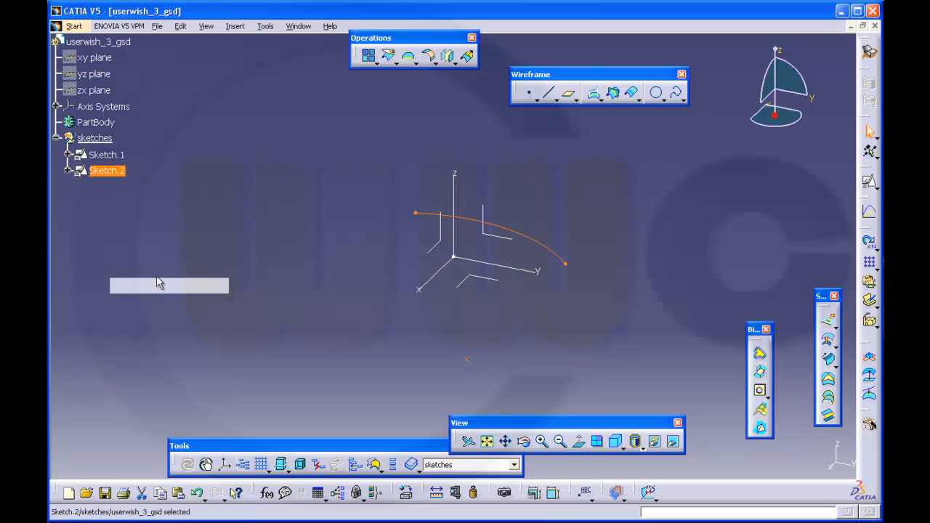
- Change the support of Sketch.2 to the absolute axis system's yz plane, with Swap and Reverse H turned off
{"action": "right_click", "coordinate": [111, 172]}
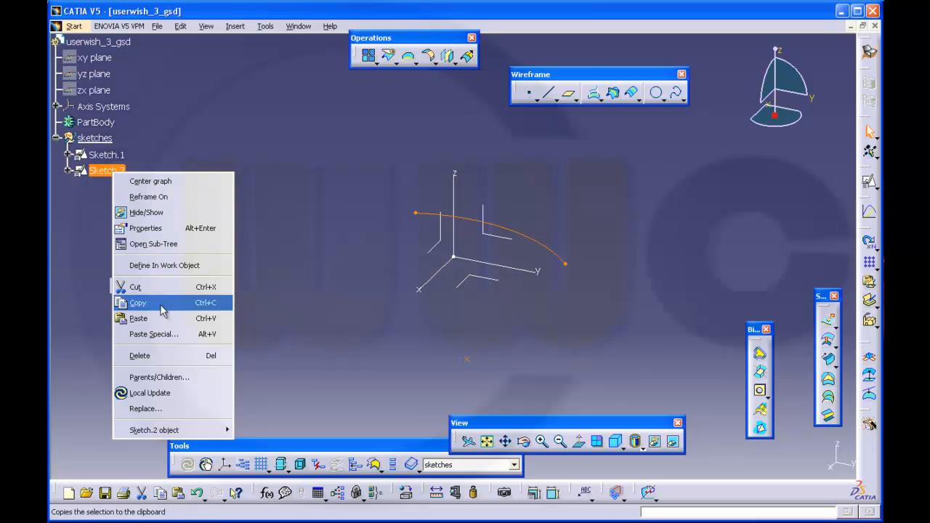
{"action": "mouse_move", "coordinate": [193, 436]}
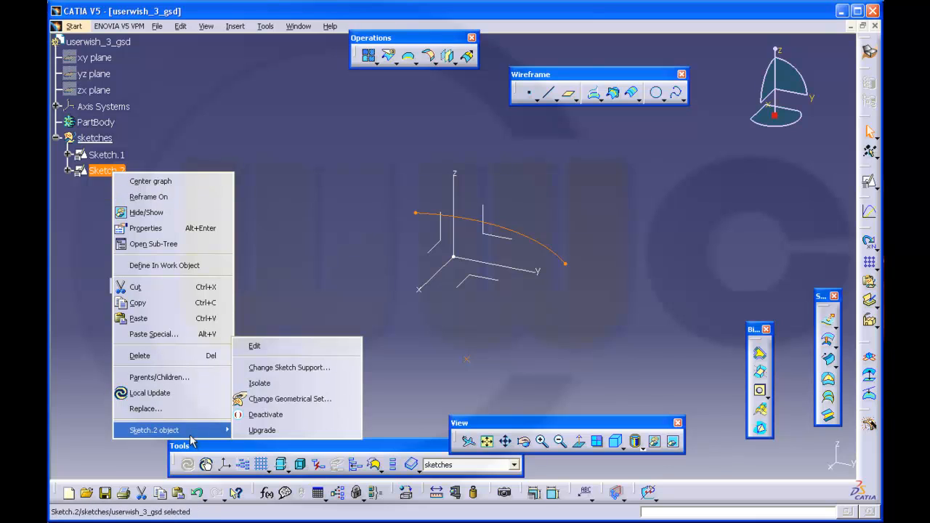
{"action": "left_click", "coordinate": [311, 364]}
{"action": "left_click", "coordinate": [472, 290]}
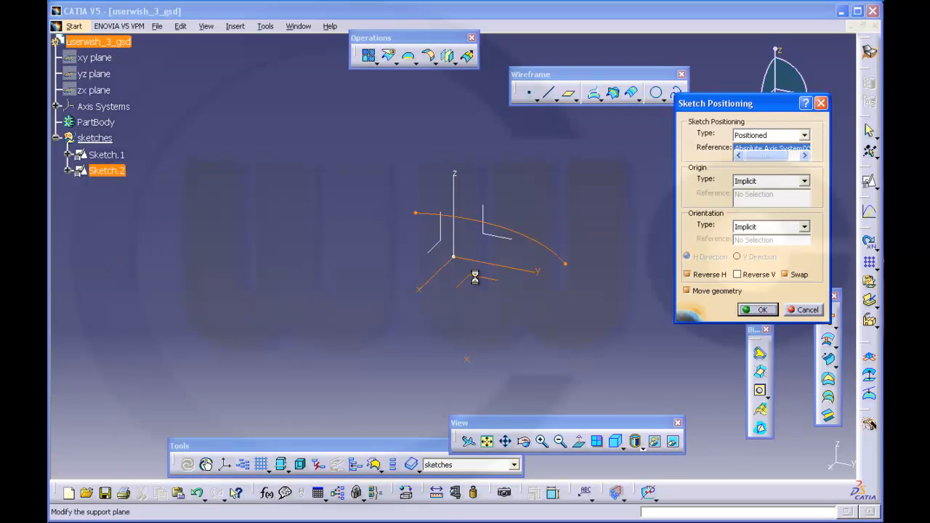
{"action": "left_click", "coordinate": [785, 276]}
{"action": "left_click", "coordinate": [689, 276]}
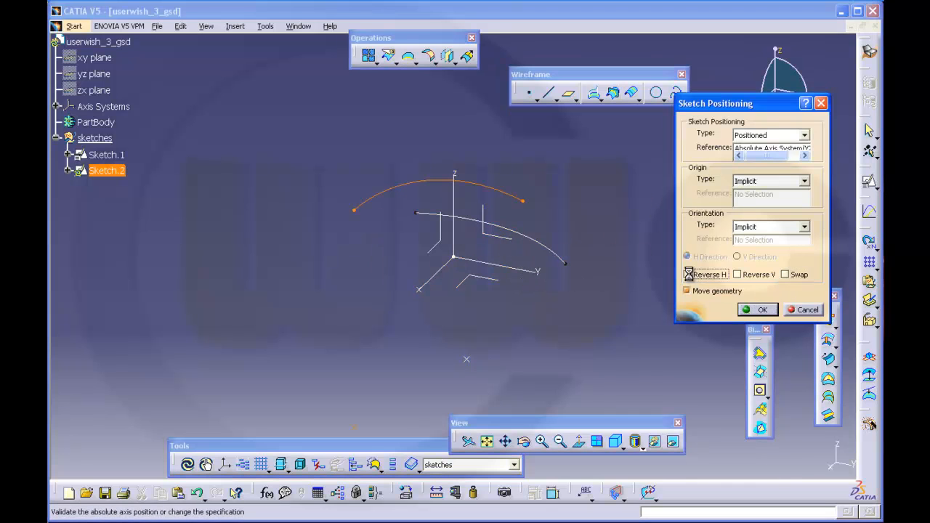
{"action": "left_click", "coordinate": [762, 311]}
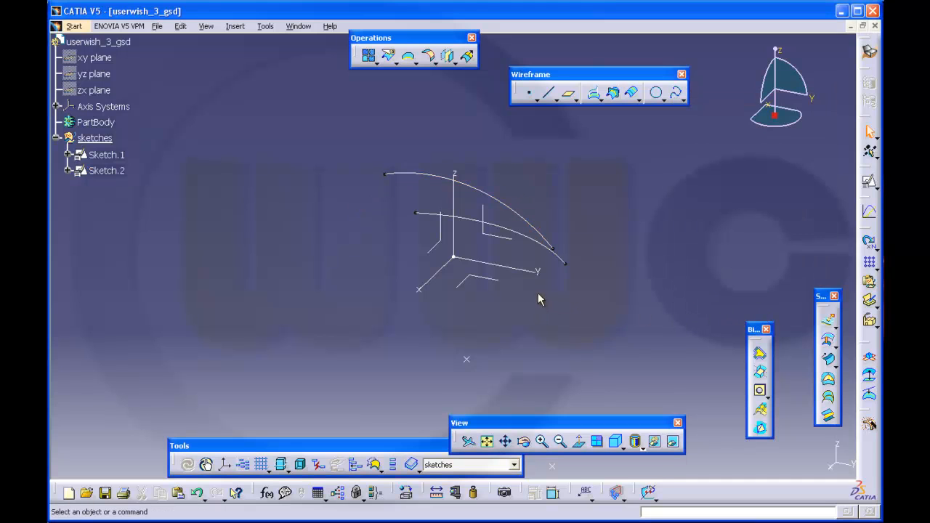
- Edit Sketch.2 and add an angle dimension between the rectangle's left and lower edges
{"action": "double_click", "coordinate": [120, 171]}
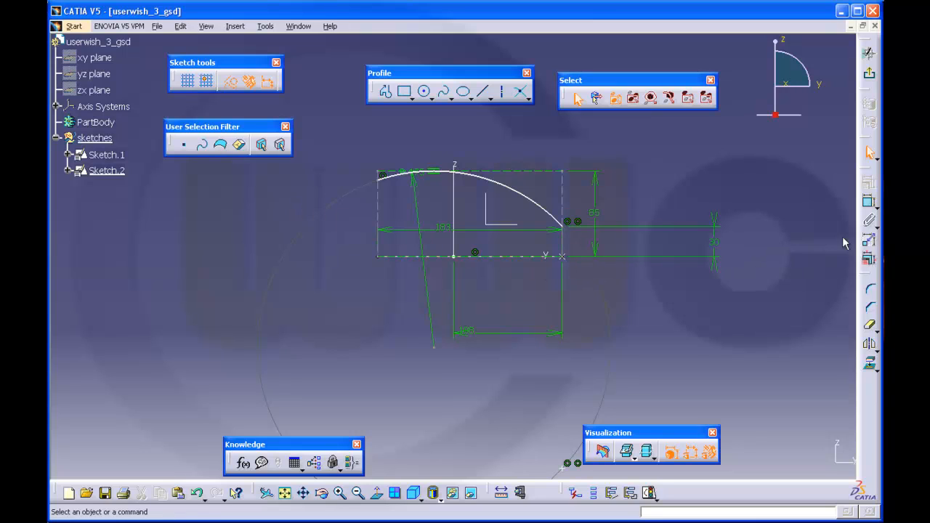
{"action": "left_click", "coordinate": [383, 232]}
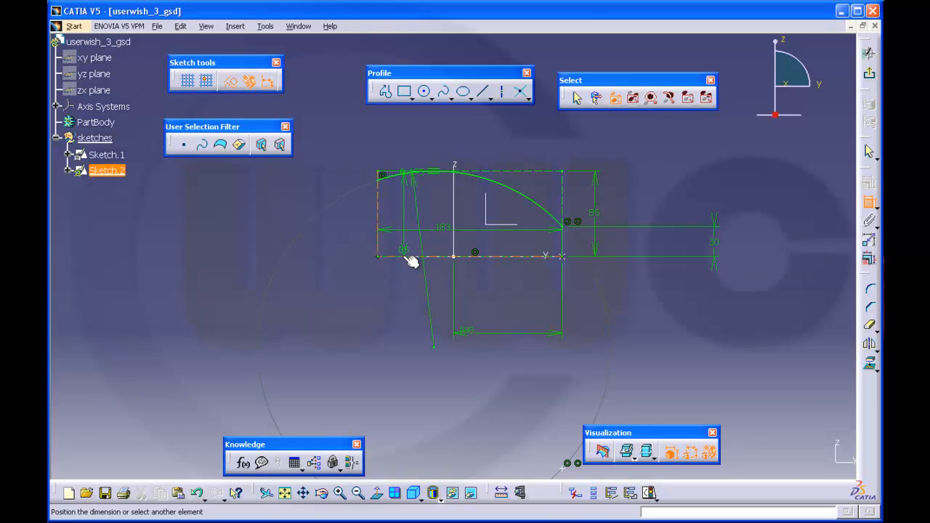
{"action": "left_click", "coordinate": [410, 259]}
{"action": "left_click", "coordinate": [397, 248]}
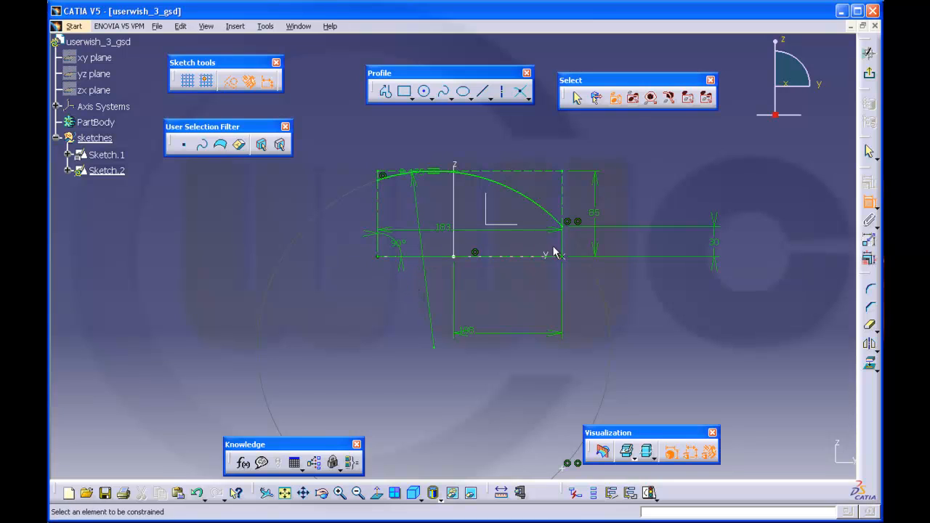
- Set the height of the arc's right end to 43 mm and the rectangle's height to 94 mm, and leave the sketch
{"action": "double_click", "coordinate": [713, 244]}
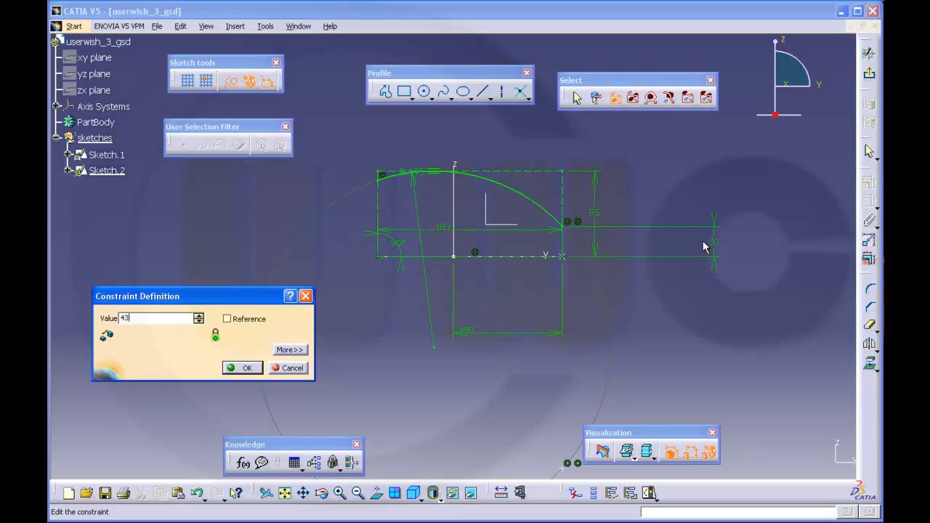
{"action": "key", "text": "Return"}
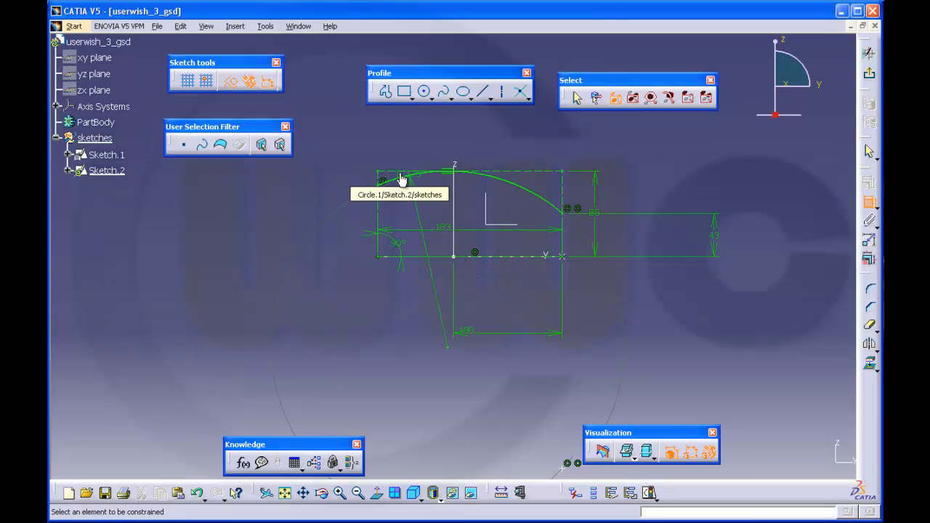
{"action": "double_click", "coordinate": [598, 215]}
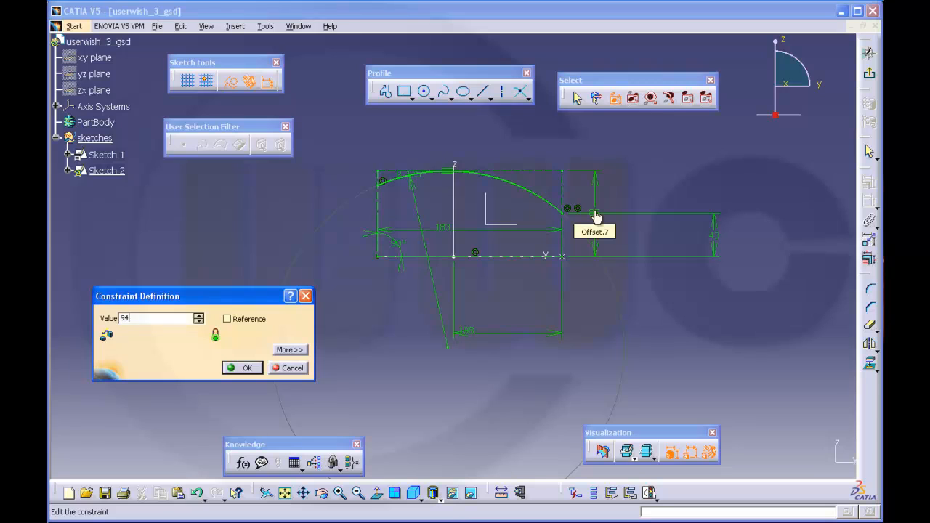
{"action": "key", "text": "Return"}
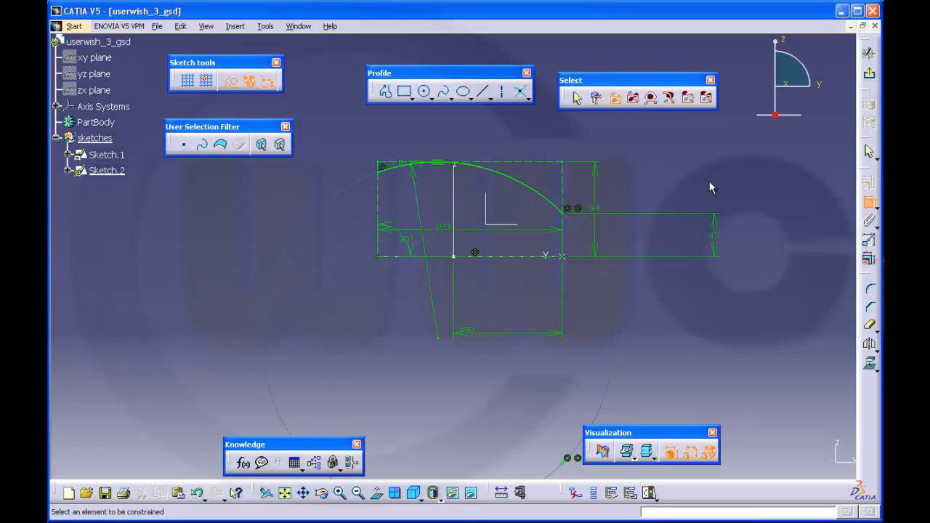
{"action": "left_click", "coordinate": [869, 73]}
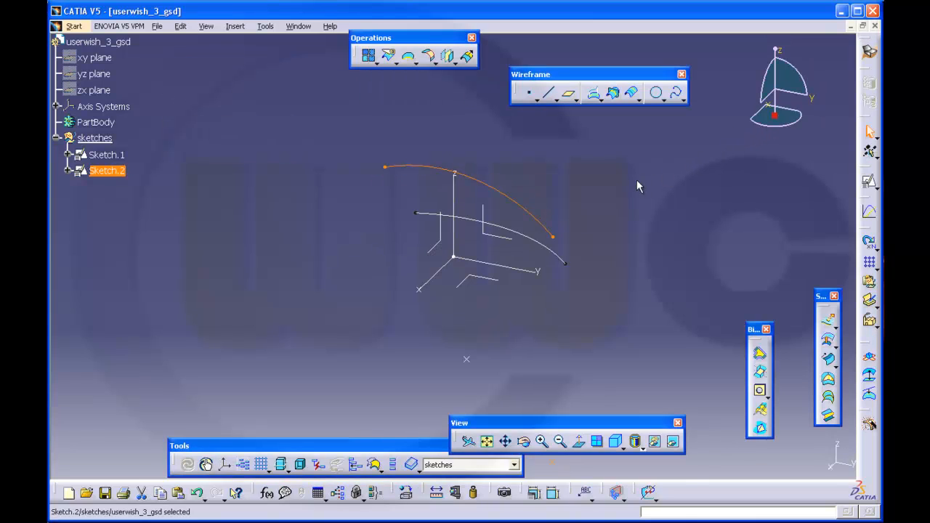
- Insert an empty geometrical set named curves under userwish_3_gsd
{"action": "left_click", "coordinate": [636, 185]}
{"action": "mouse_move", "coordinate": [627, 185]}
{"action": "middle_mouse_down"}
{"action": "mouse_move", "coordinate": [581, 222]}
{"action": "mouse_move", "coordinate": [418, 110]}
{"action": "middle_mouse_up"}
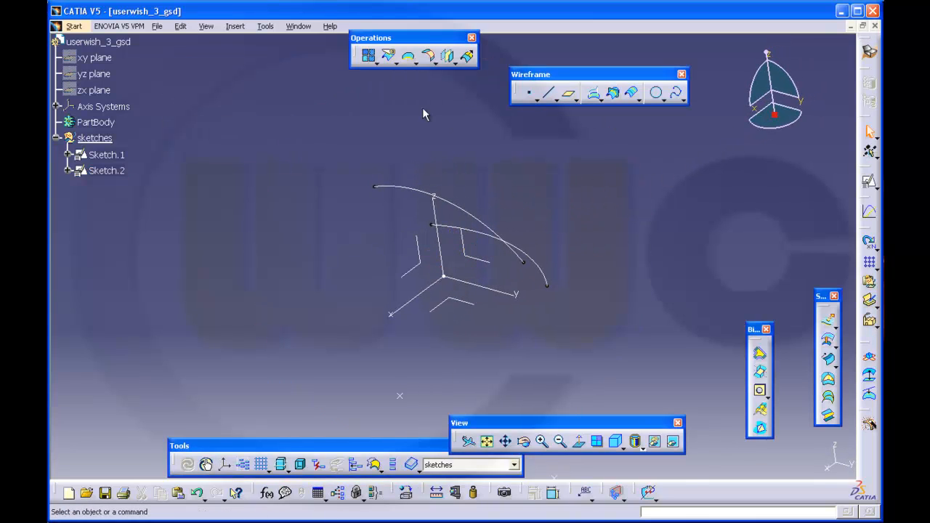
{"action": "left_click", "coordinate": [240, 28]}
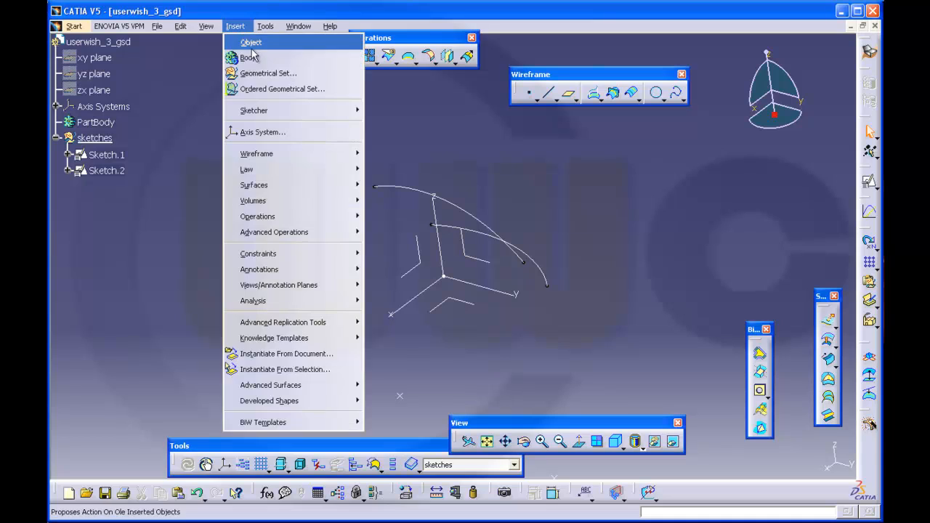
{"action": "left_click", "coordinate": [259, 71]}
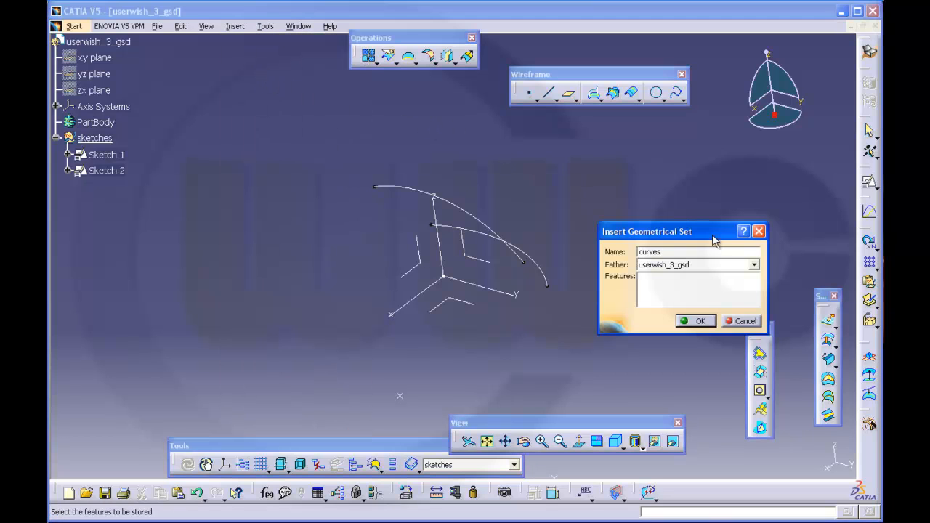
{"action": "left_click", "coordinate": [754, 266]}
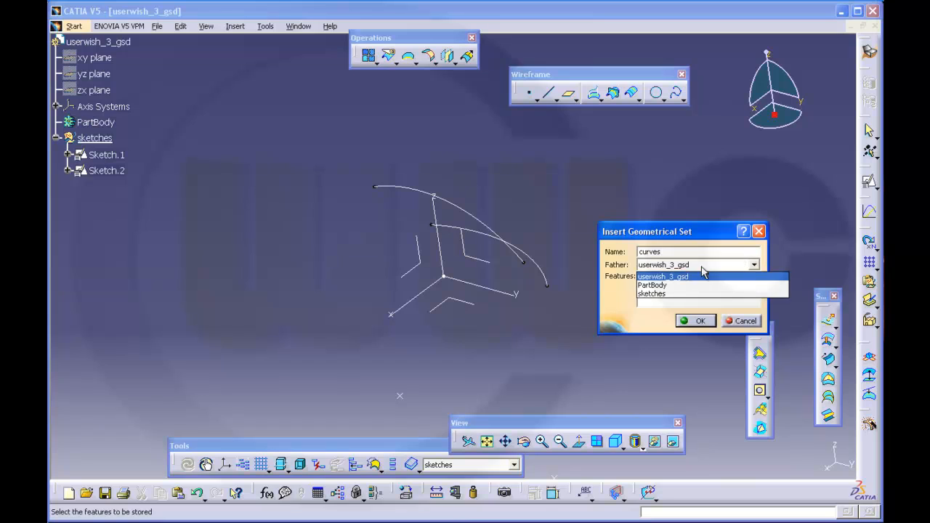
{"action": "left_click", "coordinate": [663, 279]}
{"action": "left_click", "coordinate": [700, 320]}
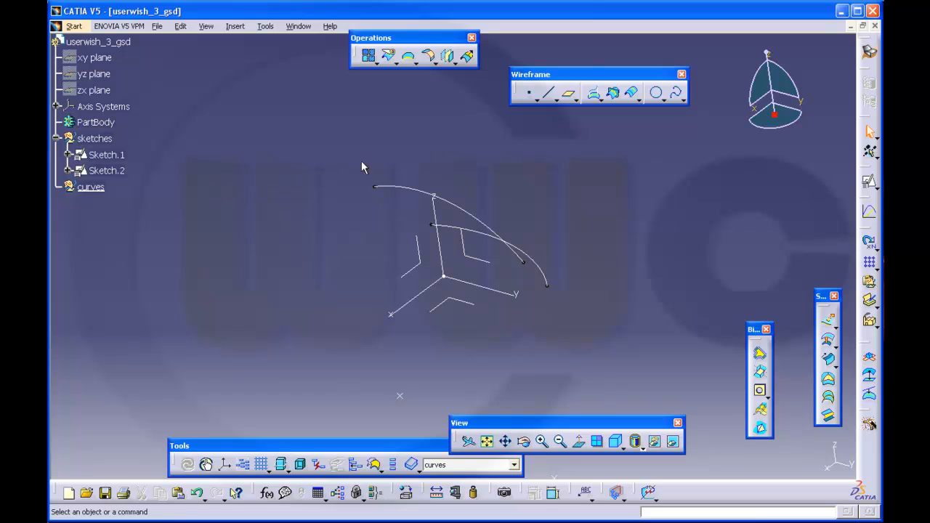
- Mirror the Sketch.1 arc about the absolute axis system's YZ plane using Symmetry
{"action": "left_click", "coordinate": [447, 55]}
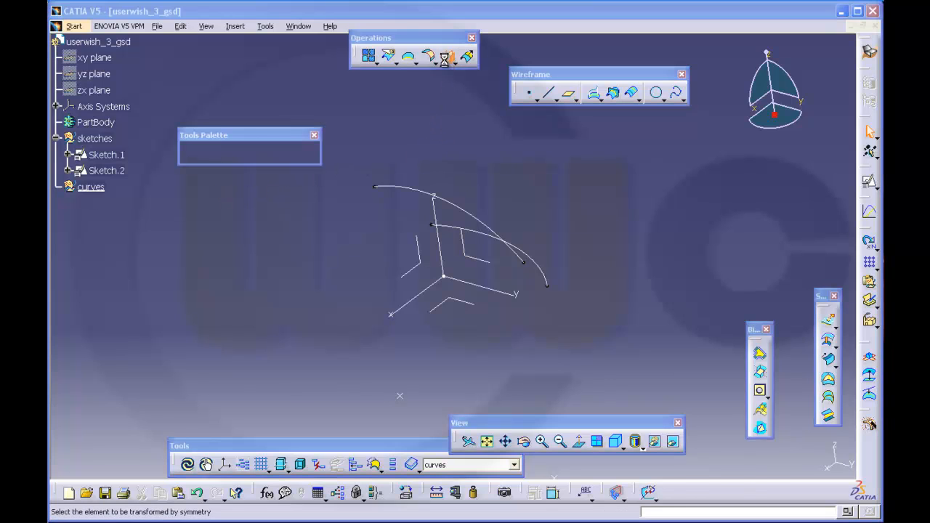
{"action": "left_click", "coordinate": [474, 232]}
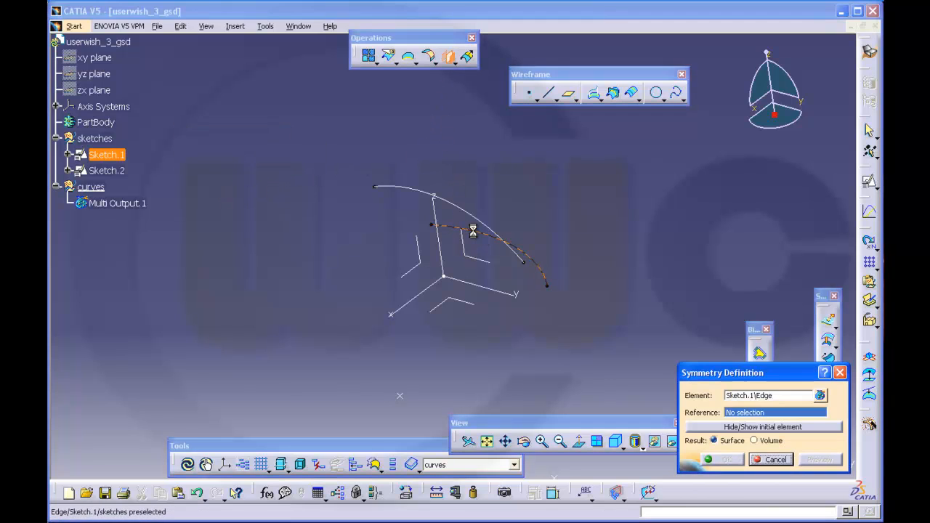
{"action": "left_click", "coordinate": [478, 259]}
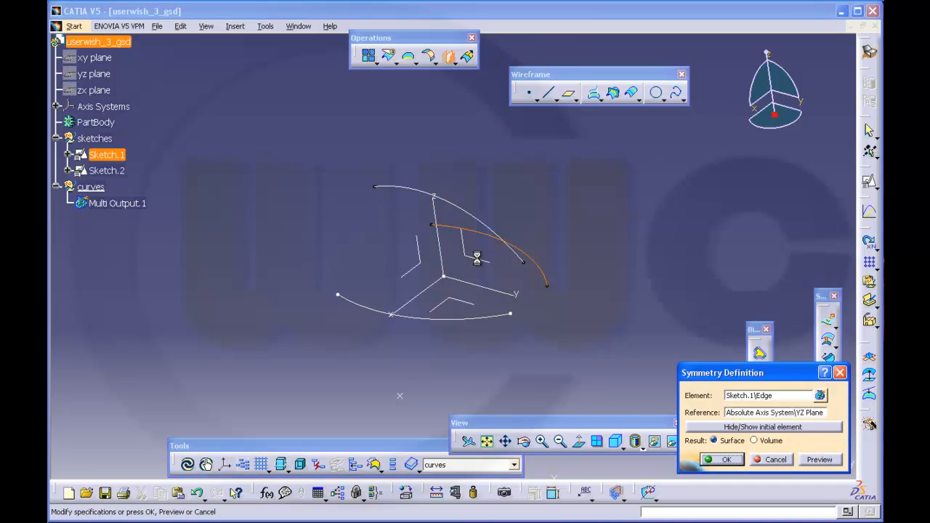
{"action": "left_click", "coordinate": [741, 463]}
{"action": "mouse_move", "coordinate": [629, 297]}
{"action": "middle_mouse_down"}
{"action": "mouse_move", "coordinate": [593, 344]}
{"action": "mouse_move", "coordinate": [569, 351]}
{"action": "mouse_move", "coordinate": [566, 301]}
{"action": "middle_mouse_up"}
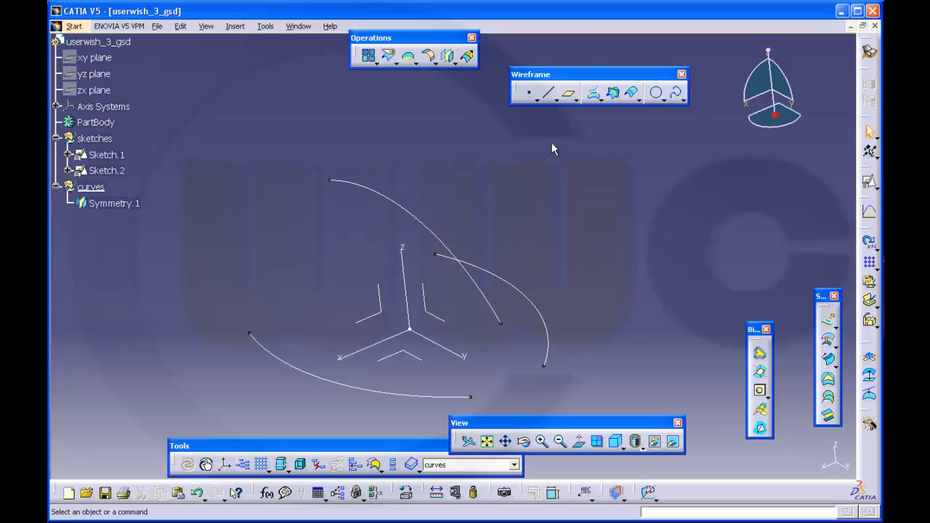
- Insert an empty geometrical set named planes under userwish_3_gsd
{"action": "left_click", "coordinate": [236, 27]}
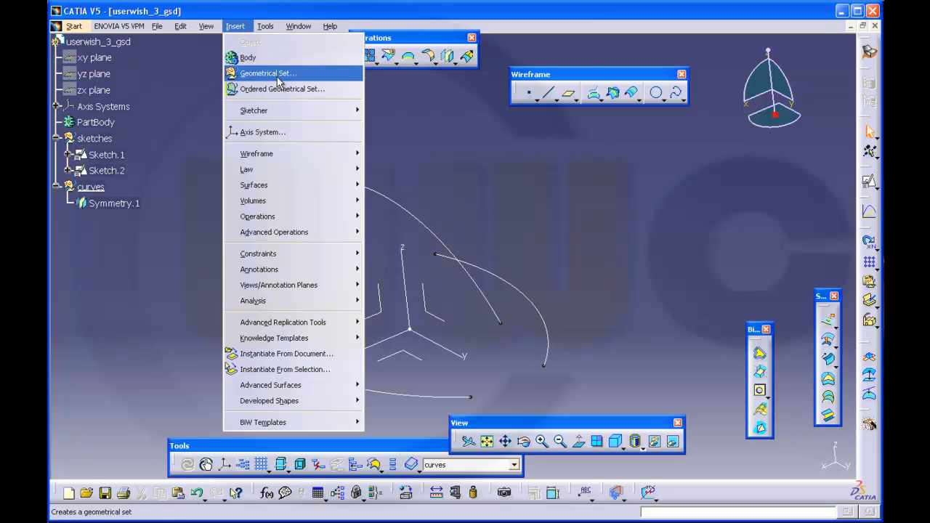
{"action": "left_click", "coordinate": [277, 79]}
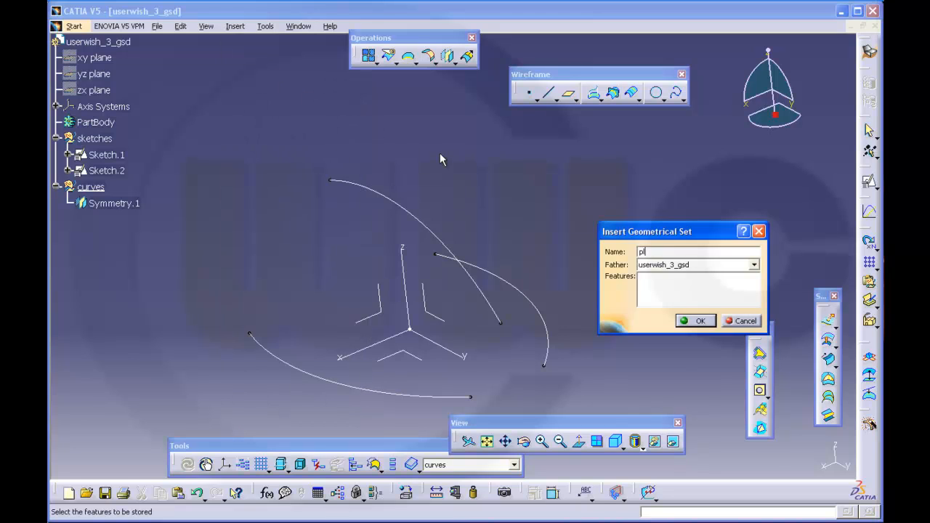
{"action": "type", "text": "planes"}
{"action": "left_click", "coordinate": [753, 265]}
{"action": "left_click", "coordinate": [642, 276]}
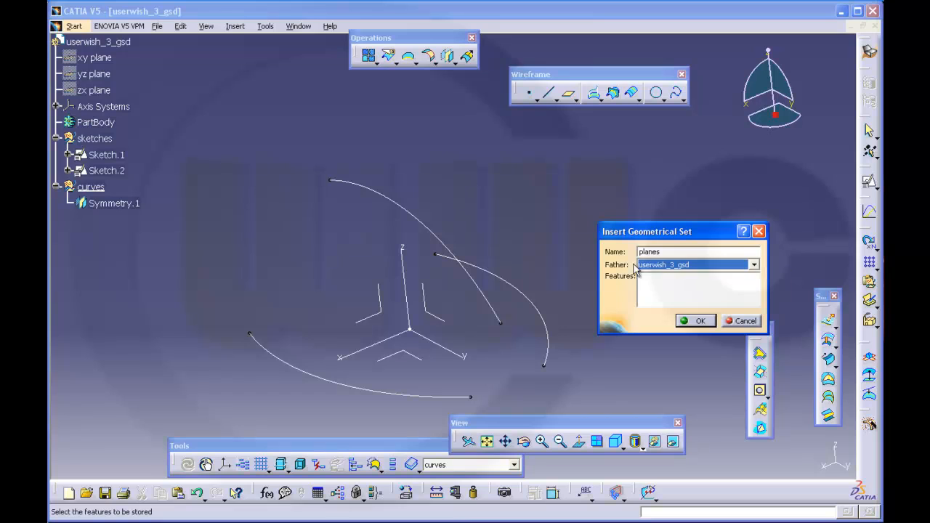
{"action": "left_click", "coordinate": [696, 320]}
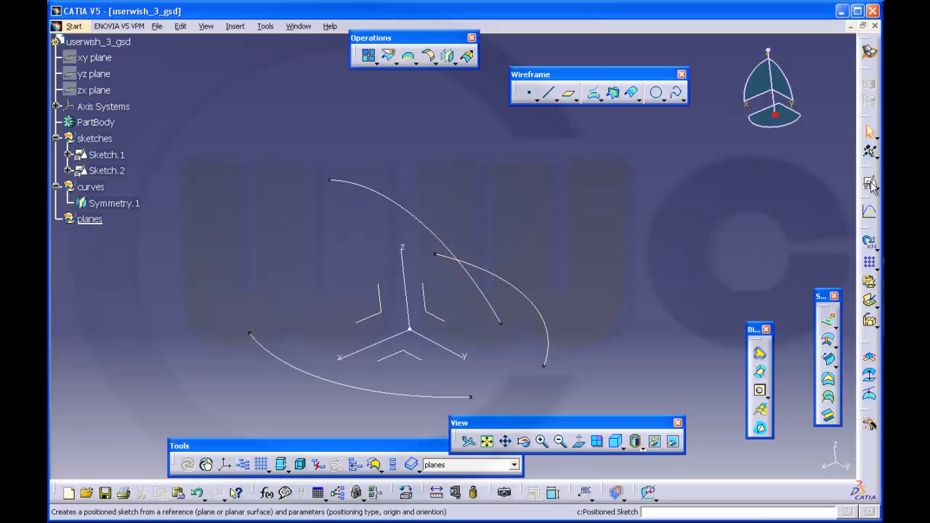
- Create a plane parallel to the absolute axis system's ZX plane through the lower end vertex of the Sketch.2 arc
{"action": "left_click", "coordinate": [568, 96]}
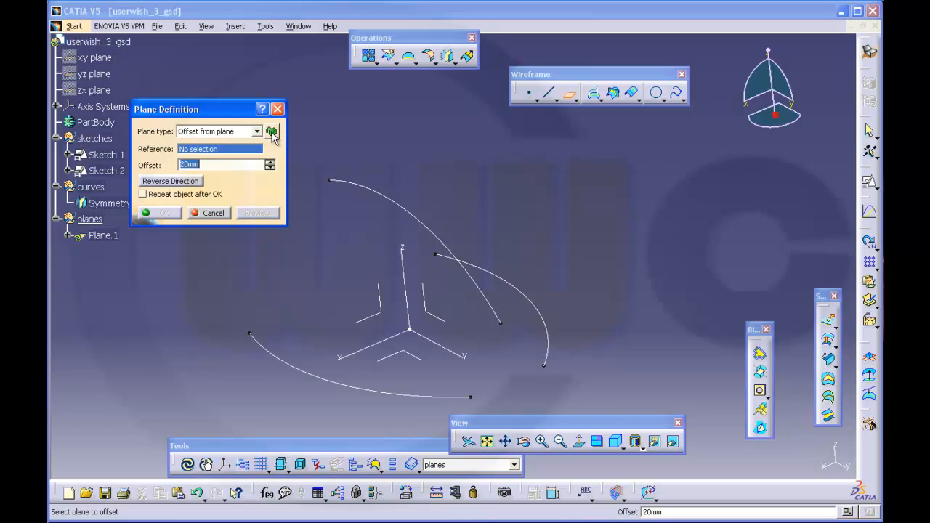
{"action": "left_click", "coordinate": [273, 132]}
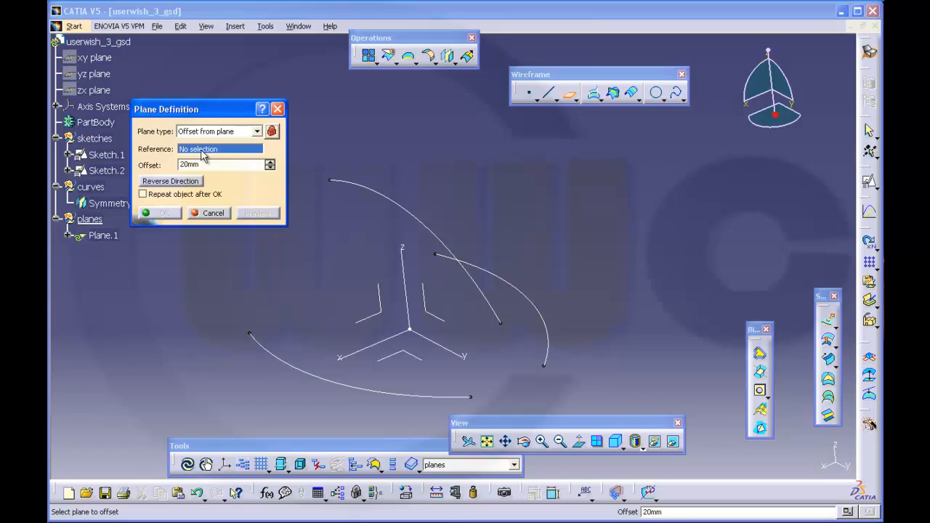
{"action": "left_click", "coordinate": [379, 289]}
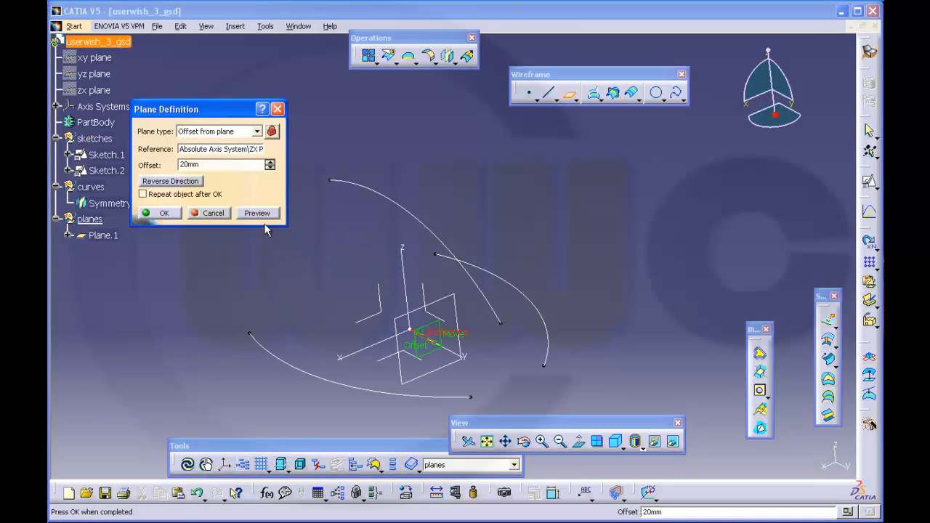
{"action": "left_click", "coordinate": [257, 131]}
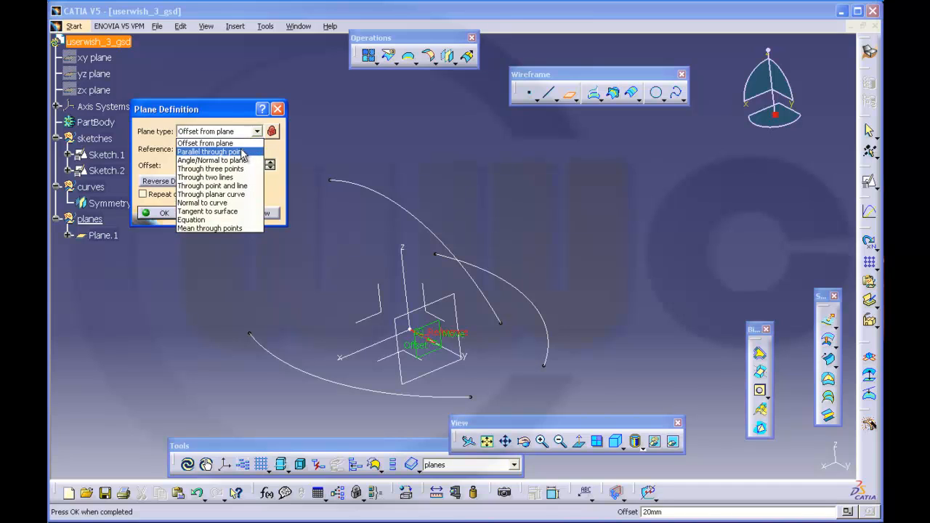
{"action": "left_click", "coordinate": [243, 152]}
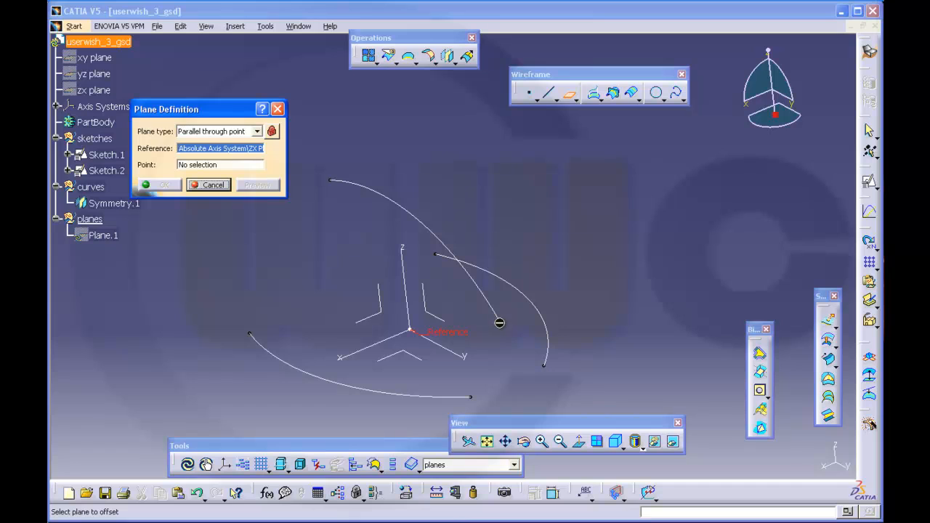
{"action": "left_click", "coordinate": [213, 167]}
{"action": "left_click", "coordinate": [503, 319]}
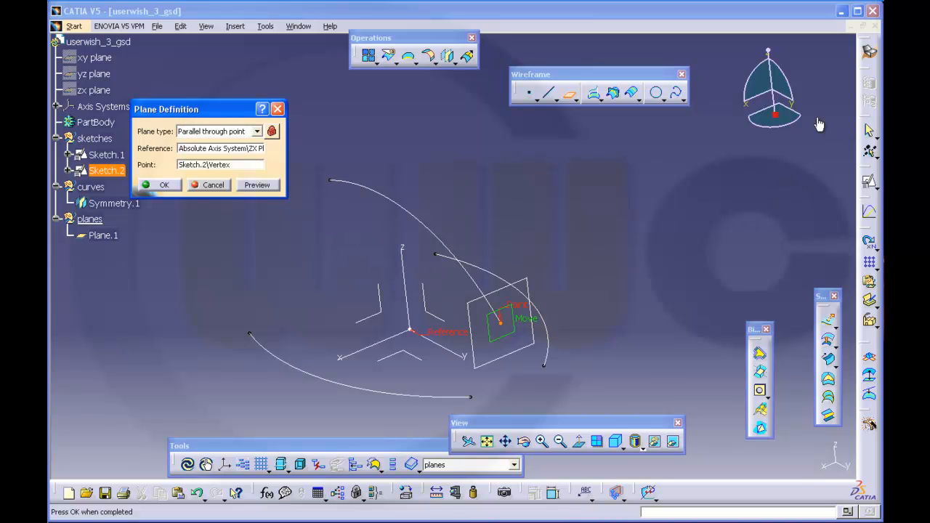
{"action": "left_click", "coordinate": [164, 185]}
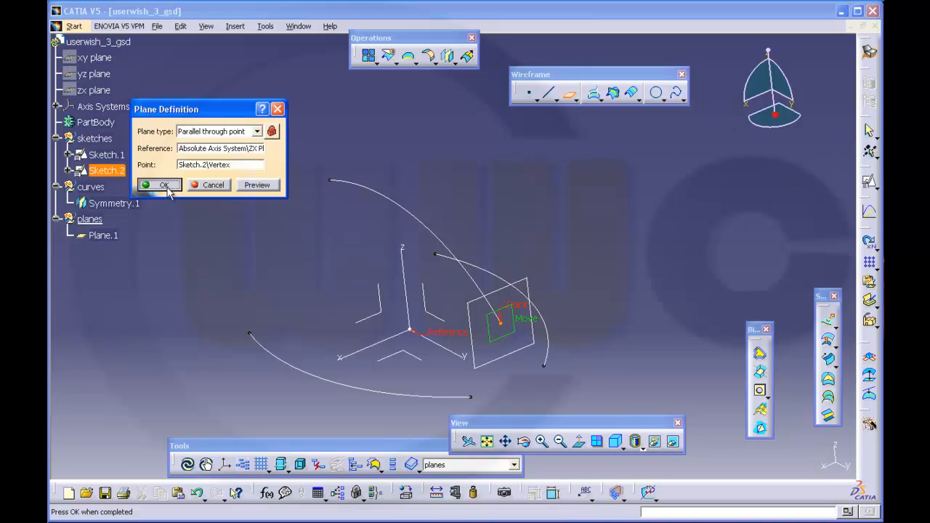
- Start a positioned sketch on Plane.1 with implicit origin and orientation
{"action": "mouse_move", "coordinate": [499, 197]}
{"action": "middle_mouse_down"}
{"action": "mouse_move", "coordinate": [453, 213]}
{"action": "mouse_move", "coordinate": [546, 225]}
{"action": "mouse_move", "coordinate": [685, 214]}
{"action": "middle_mouse_up"}
{"action": "left_click", "coordinate": [867, 188]}
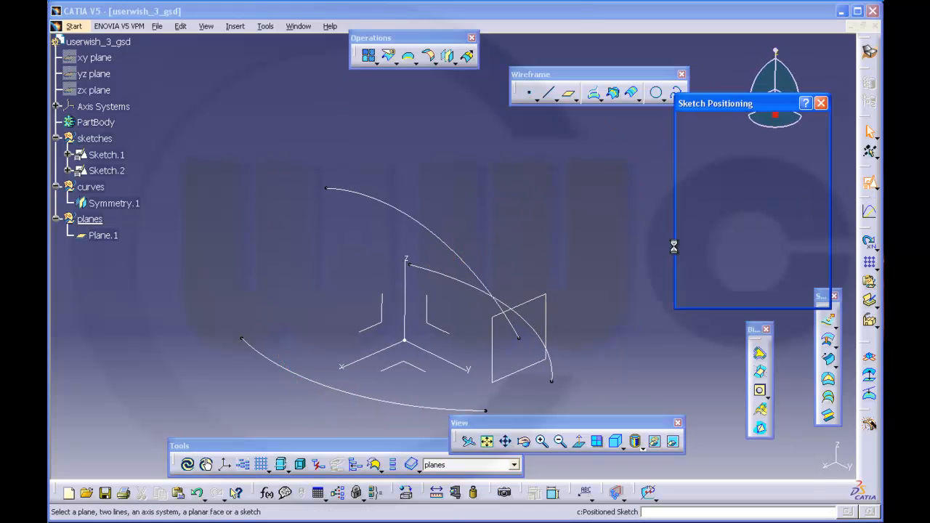
{"action": "left_click", "coordinate": [529, 299]}
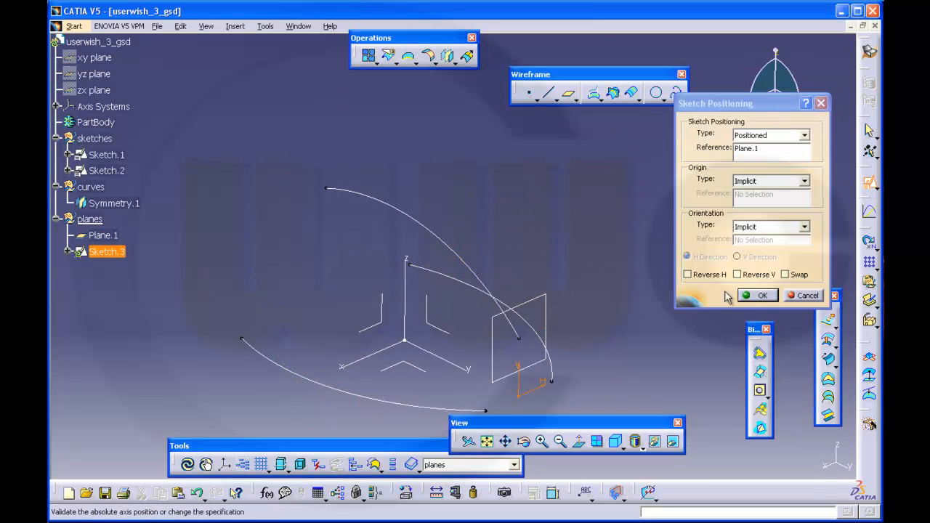
{"action": "left_click", "coordinate": [769, 295]}
{"action": "middle_click_drag", "start_coordinate": [660, 367], "coordinate": [559, 262]}
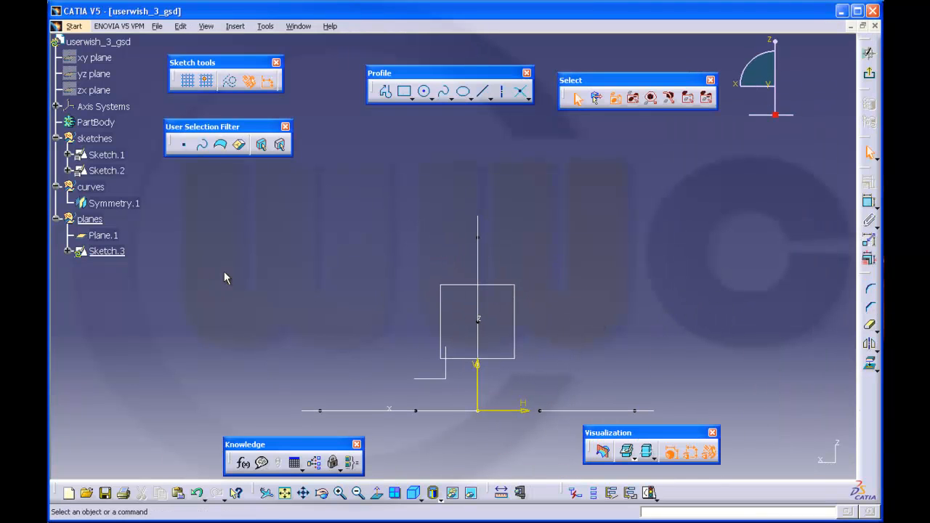
- Hide the Origin, HDirection and VDirection of Sketch.3's absolute axis
{"action": "left_click", "coordinate": [66, 251]}
{"action": "left_click", "coordinate": [80, 267]}
{"action": "left_click", "coordinate": [123, 284]}
{"action": "left_click", "coordinate": [138, 317], "text": "shift"}
{"action": "right_click", "coordinate": [143, 322]}
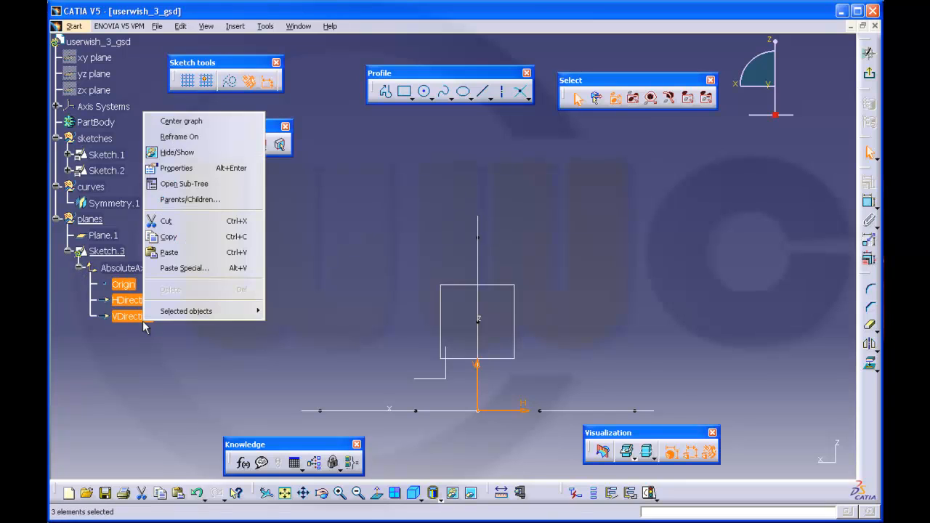
{"action": "left_click", "coordinate": [176, 153]}
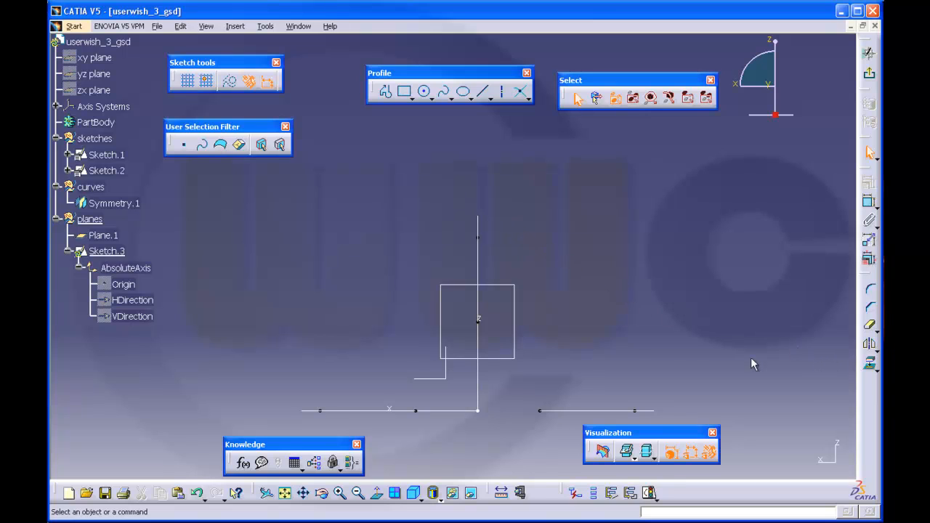
- Project the three curve endpoints nearest Plane.1 onto the sketch plane and turn the projected points into construction elements
{"action": "mouse_move", "coordinate": [602, 359]}
{"action": "middle_mouse_down"}
{"action": "mouse_move", "coordinate": [593, 347]}
{"action": "mouse_move", "coordinate": [613, 361]}
{"action": "middle_mouse_up"}
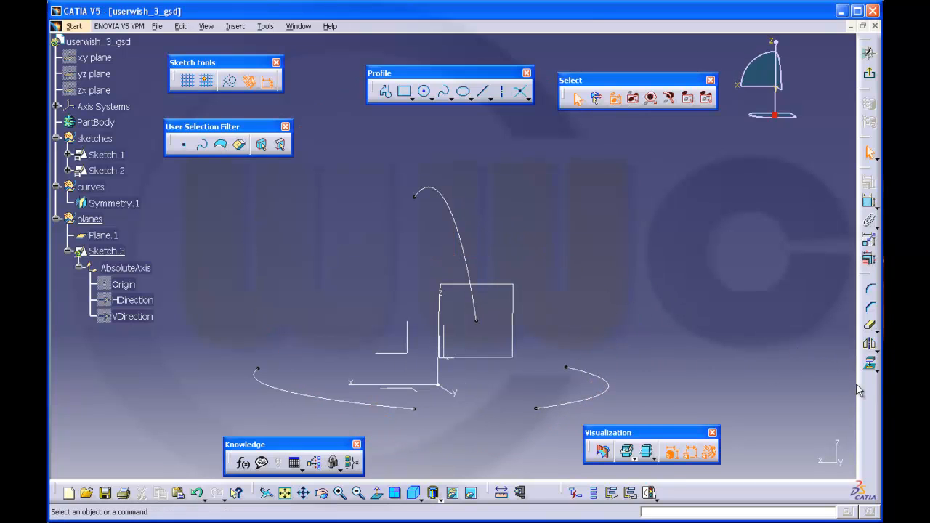
{"action": "left_click", "coordinate": [868, 368]}
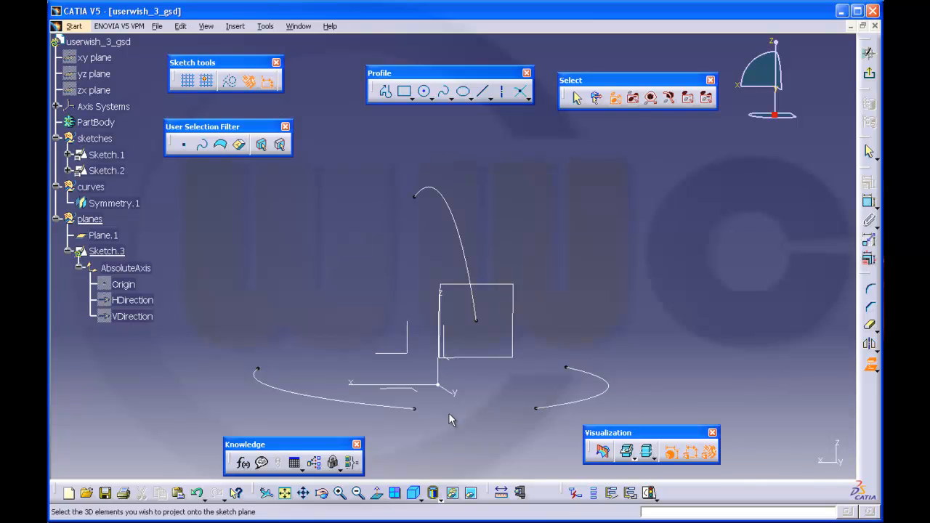
{"action": "left_click", "coordinate": [417, 412]}
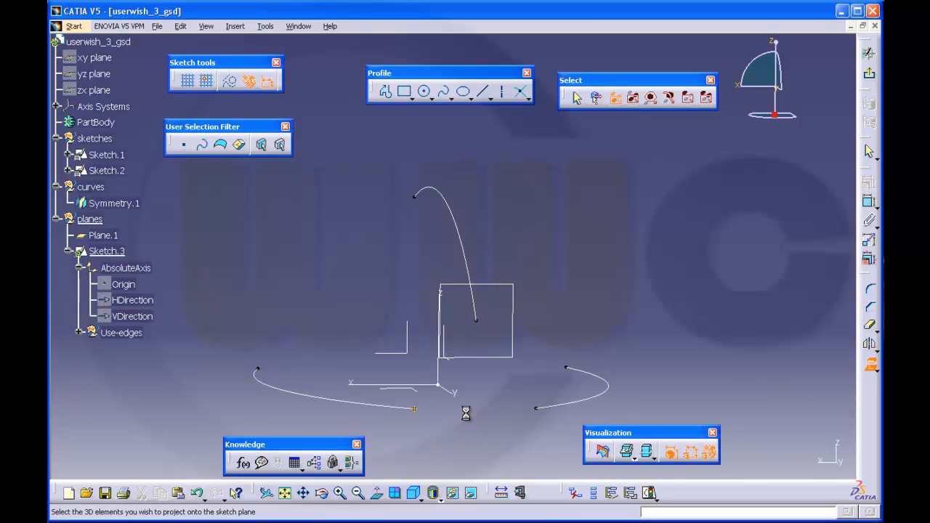
{"action": "left_click", "coordinate": [477, 321]}
{"action": "left_click", "coordinate": [536, 409]}
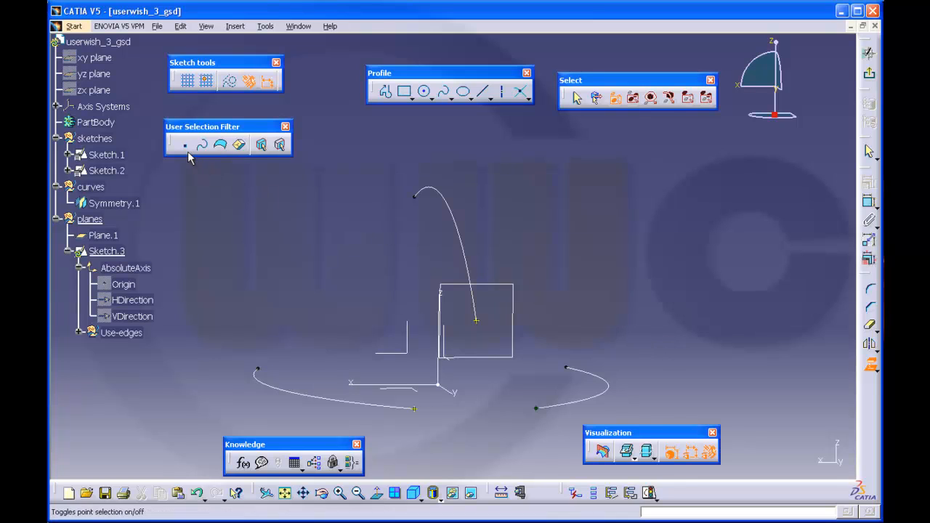
{"action": "left_click", "coordinate": [871, 368]}
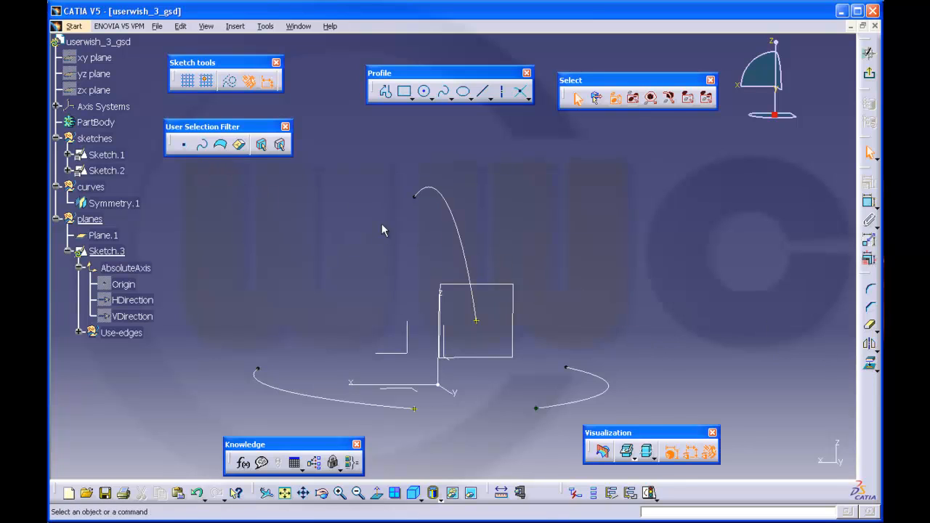
{"action": "mouse_move", "coordinate": [386, 285]}
{"action": "left_mouse_down"}
{"action": "mouse_move", "coordinate": [570, 411]}
{"action": "mouse_move", "coordinate": [580, 438]}
{"action": "mouse_move", "coordinate": [578, 428]}
{"action": "left_mouse_up"}
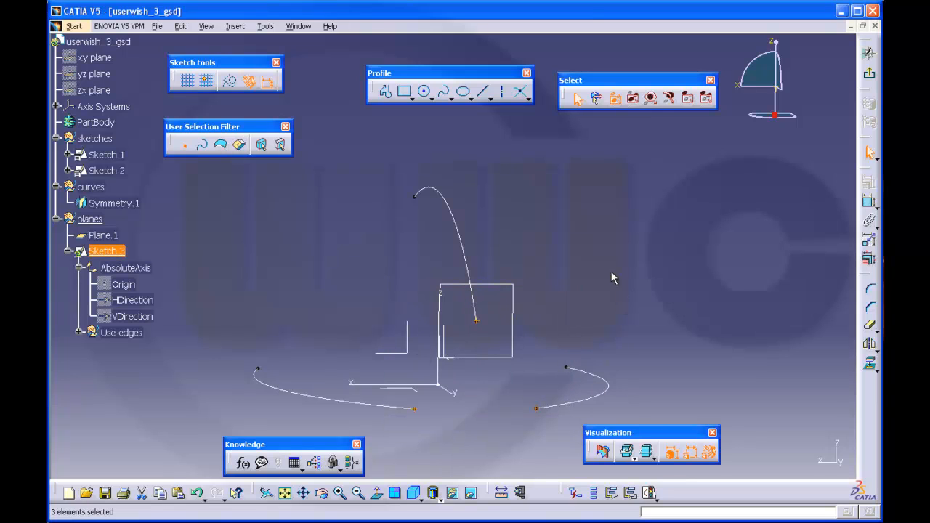
{"action": "left_click", "coordinate": [230, 84]}
- Draw an ellipse centred on the sketch origin through the upper and side projected points, and convert it to a standard element
{"action": "left_click", "coordinate": [463, 93]}
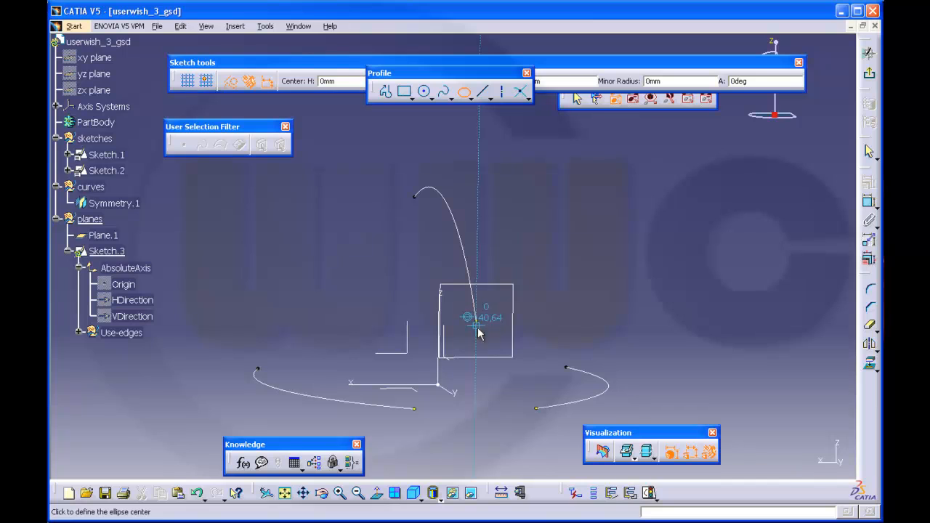
{"action": "left_click", "coordinate": [474, 408]}
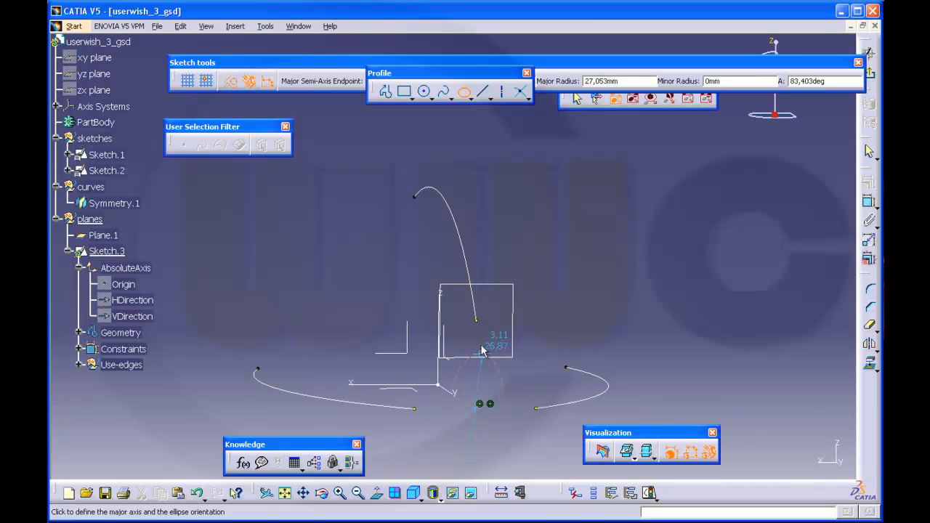
{"action": "left_click", "coordinate": [477, 320]}
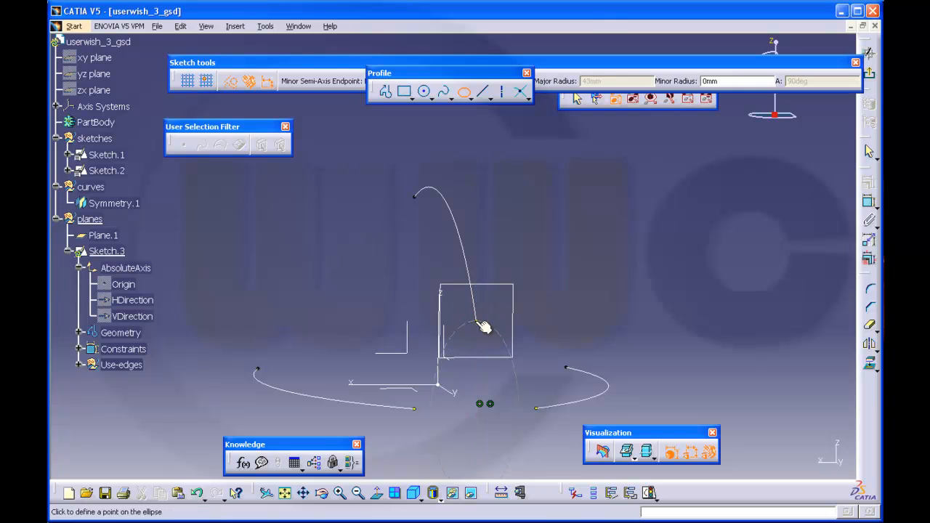
{"action": "left_click", "coordinate": [538, 410]}
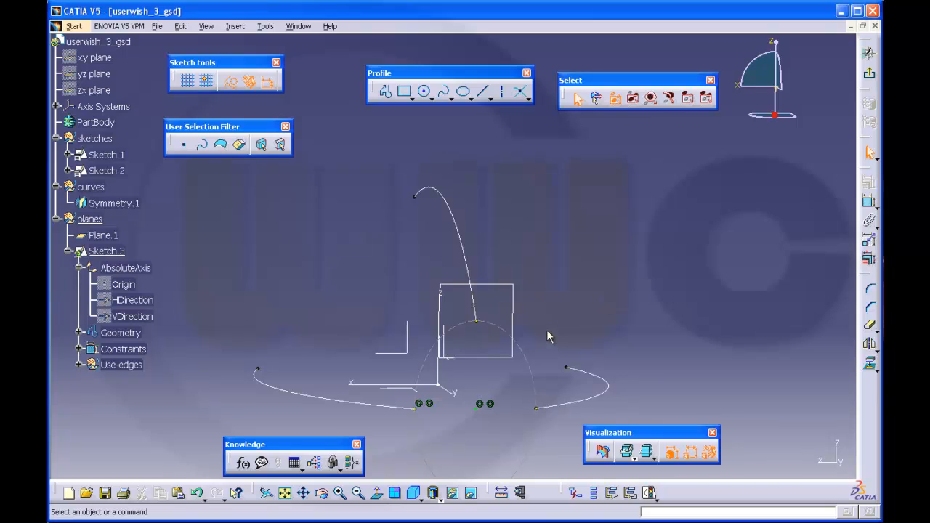
{"action": "left_click", "coordinate": [535, 362]}
{"action": "left_click", "coordinate": [230, 81]}
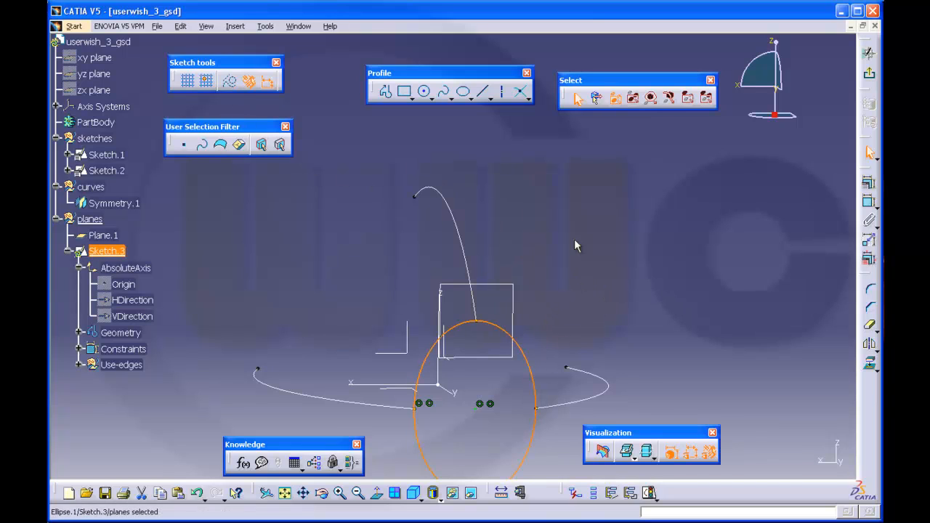
{"action": "left_click", "coordinate": [603, 255]}
- Draw a horizontal construction line across the ellipse between the two projected side points
{"action": "mouse_move", "coordinate": [601, 281]}
{"action": "middle_mouse_down"}
{"action": "mouse_move", "coordinate": [598, 235]}
{"action": "mouse_move", "coordinate": [596, 252]}
{"action": "middle_mouse_up"}
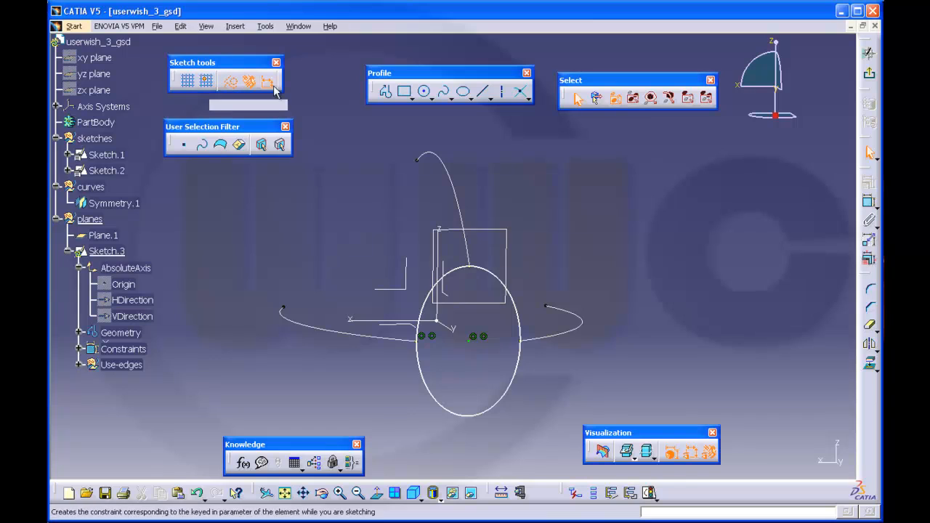
{"action": "left_click", "coordinate": [483, 92]}
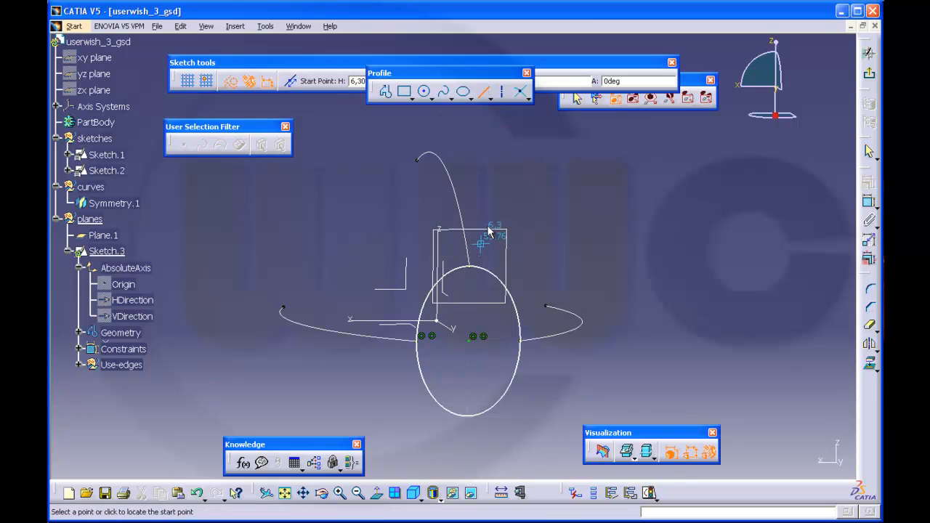
{"action": "left_click", "coordinate": [429, 340]}
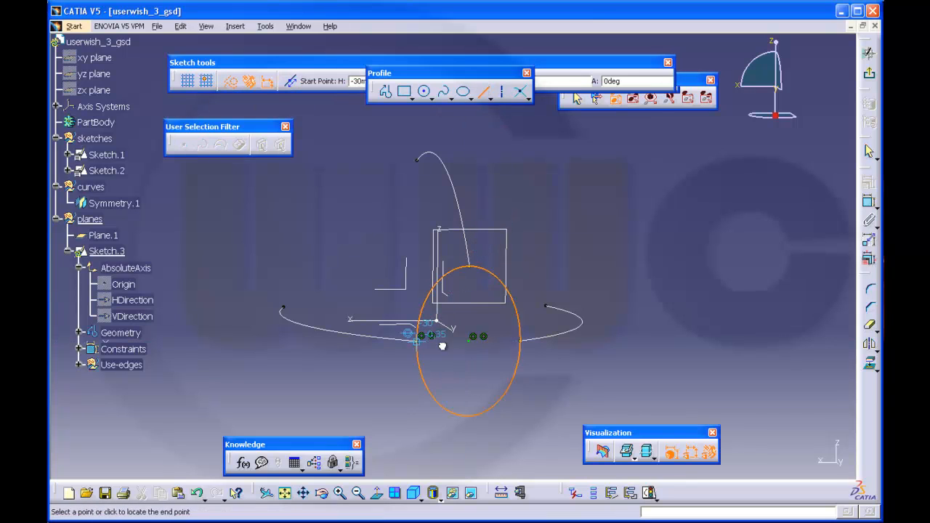
{"action": "left_click", "coordinate": [530, 346]}
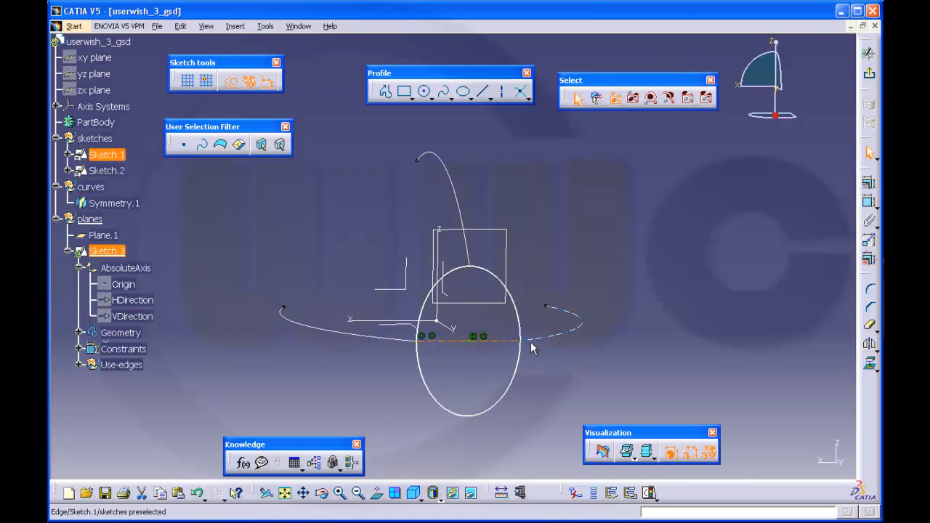
- Trim away the lower half of the ellipse below the horizontal construction line with Quick Trim
{"action": "left_click", "coordinate": [622, 351]}
{"action": "middle_click_drag", "start_coordinate": [609, 324], "coordinate": [656, 284]}
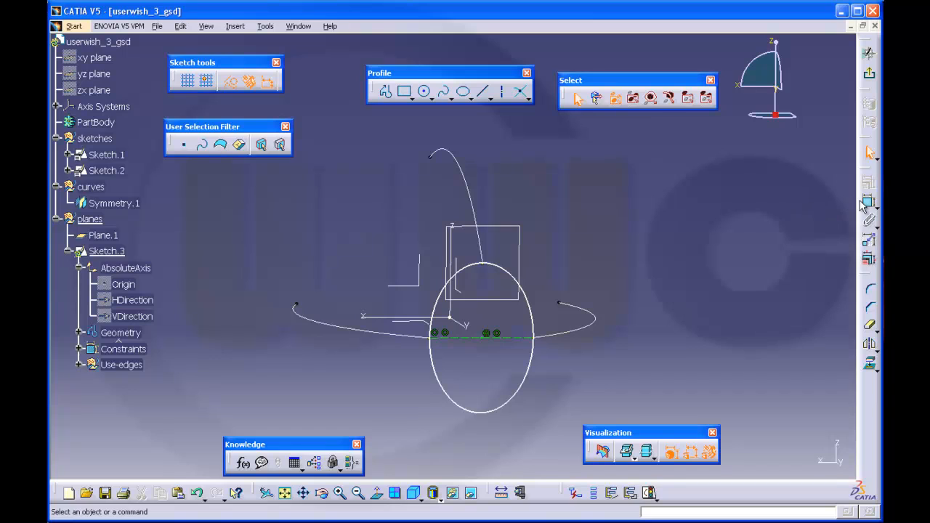
{"action": "left_click", "coordinate": [870, 325]}
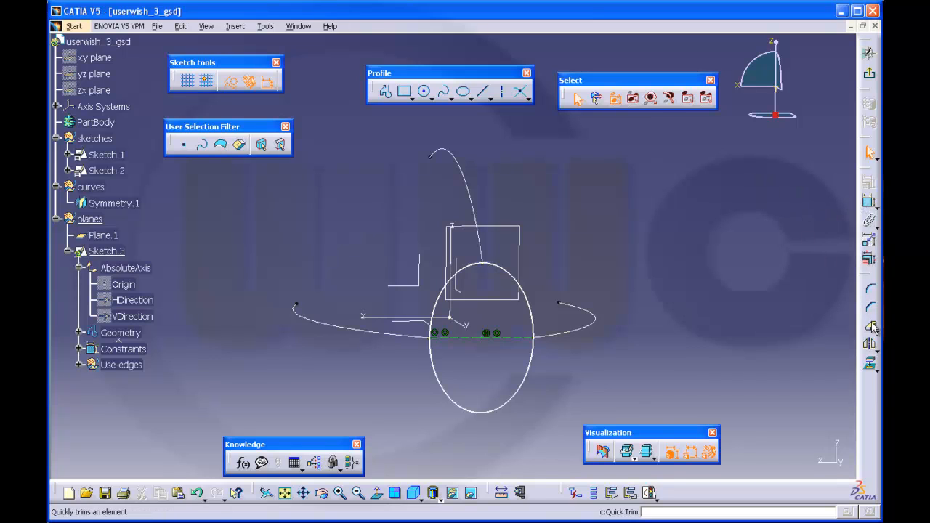
{"action": "left_click", "coordinate": [529, 374]}
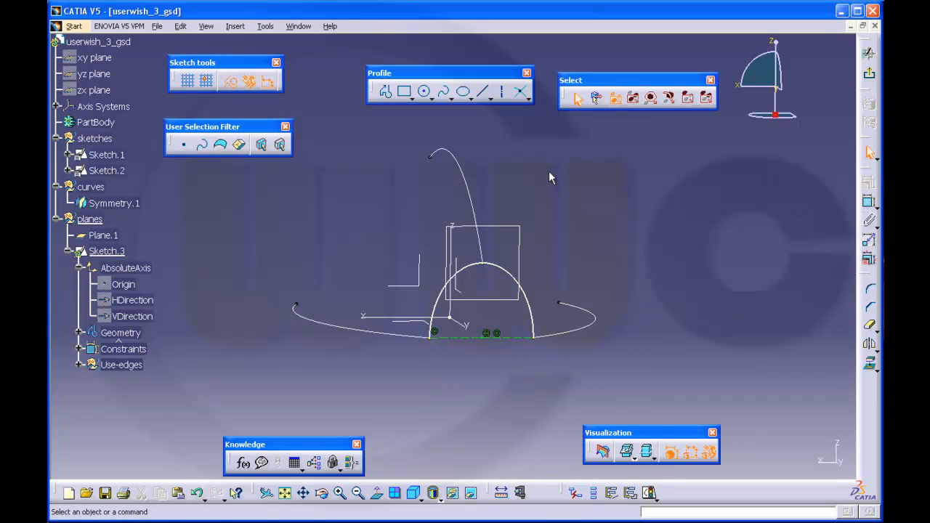
- Dimension the vertical major axis of the remaining elliptical arc and place the dimension beside the profile
{"action": "mouse_move", "coordinate": [717, 241]}
{"action": "middle_mouse_down"}
{"action": "mouse_move", "coordinate": [708, 254]}
{"action": "mouse_move", "coordinate": [699, 230]}
{"action": "mouse_move", "coordinate": [686, 248]}
{"action": "mouse_move", "coordinate": [644, 249]}
{"action": "mouse_move", "coordinate": [637, 234]}
{"action": "mouse_move", "coordinate": [690, 251]}
{"action": "middle_mouse_up"}
{"action": "left_click", "coordinate": [870, 205]}
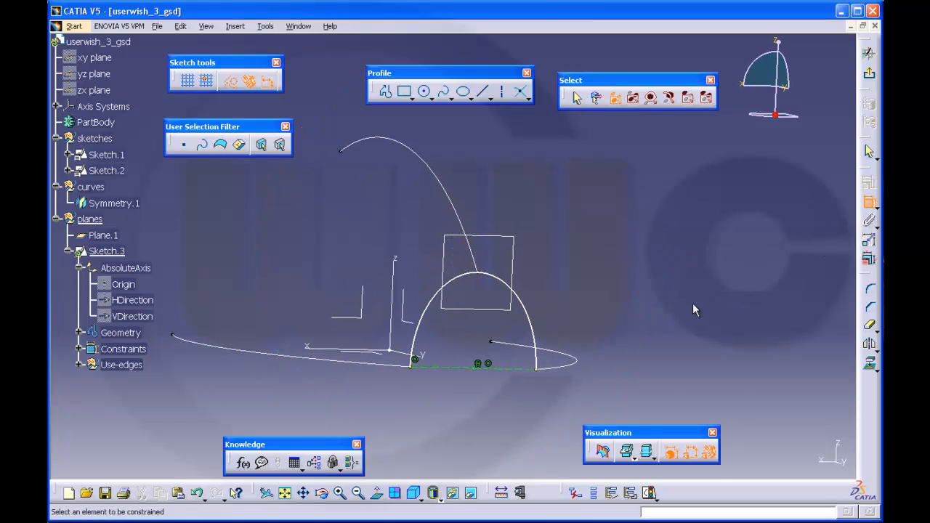
{"action": "left_click", "coordinate": [420, 339]}
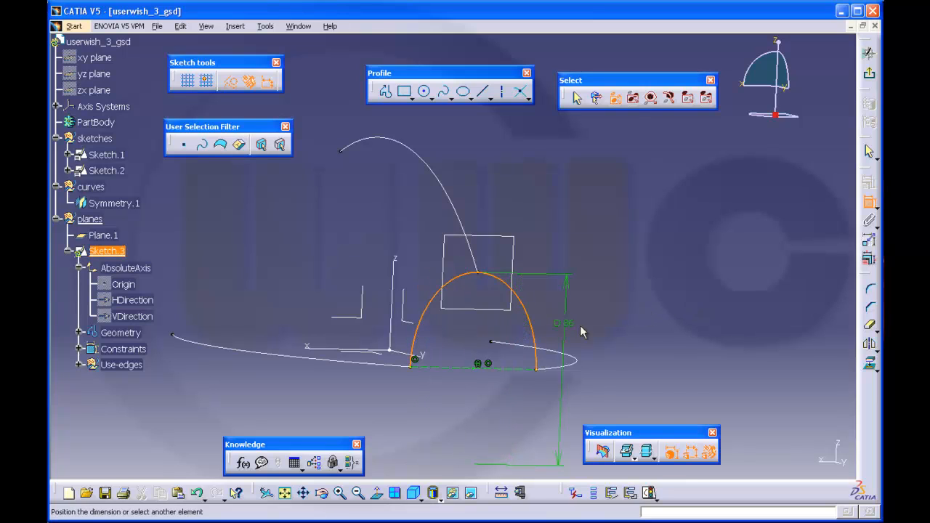
{"action": "right_click", "coordinate": [630, 334]}
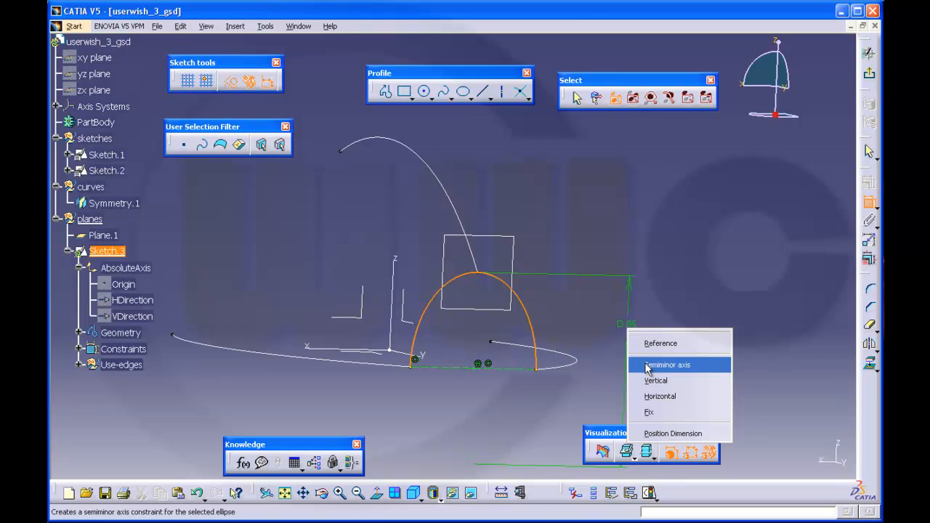
{"action": "left_click", "coordinate": [602, 335]}
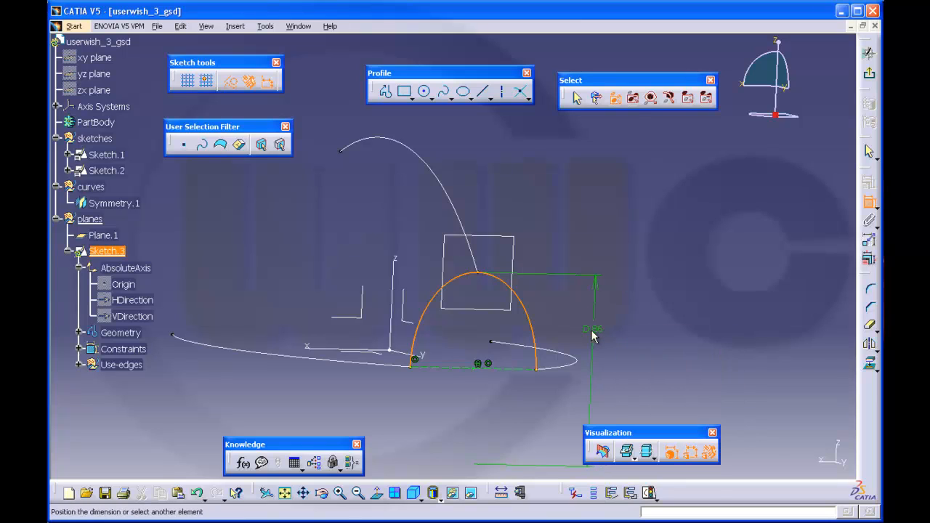
{"action": "left_click", "coordinate": [599, 337]}
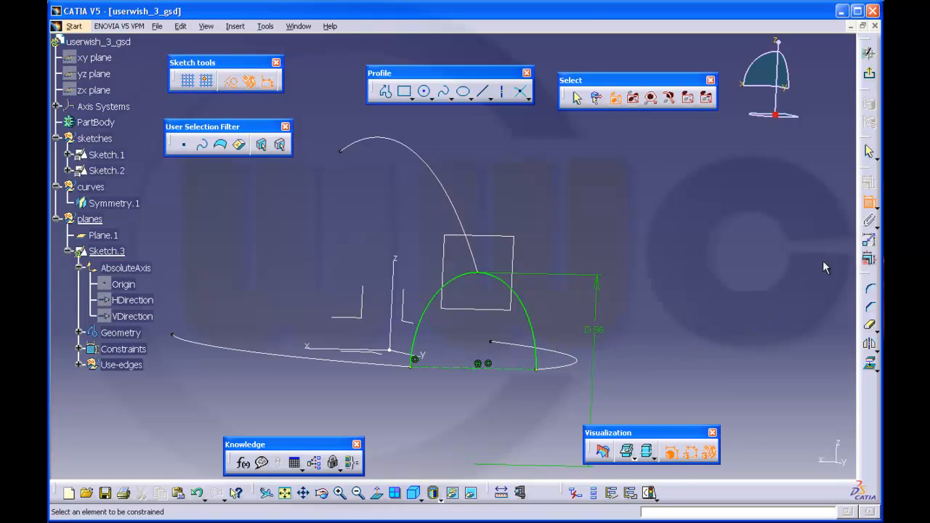
{"action": "left_click", "coordinate": [869, 204]}
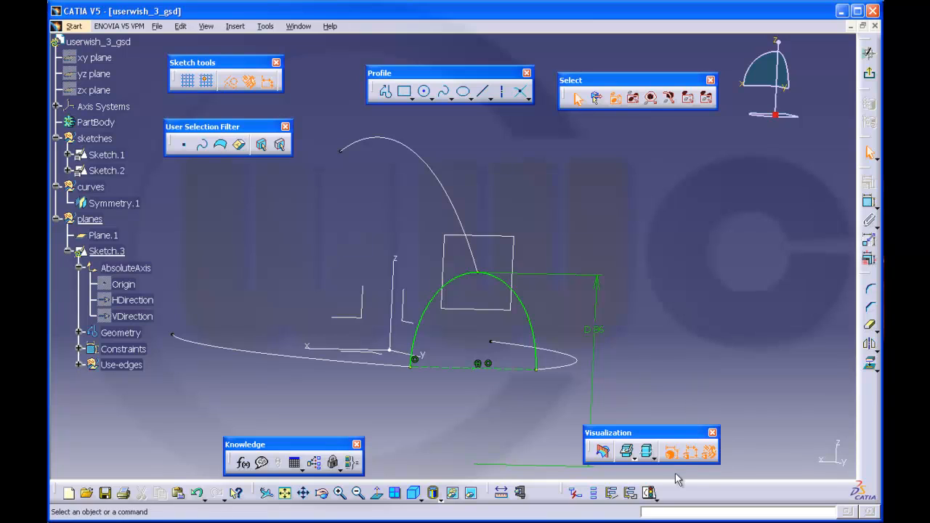
- Check the solving status of the elliptical sketch and exit the sketch
{"action": "left_click", "coordinate": [650, 495]}
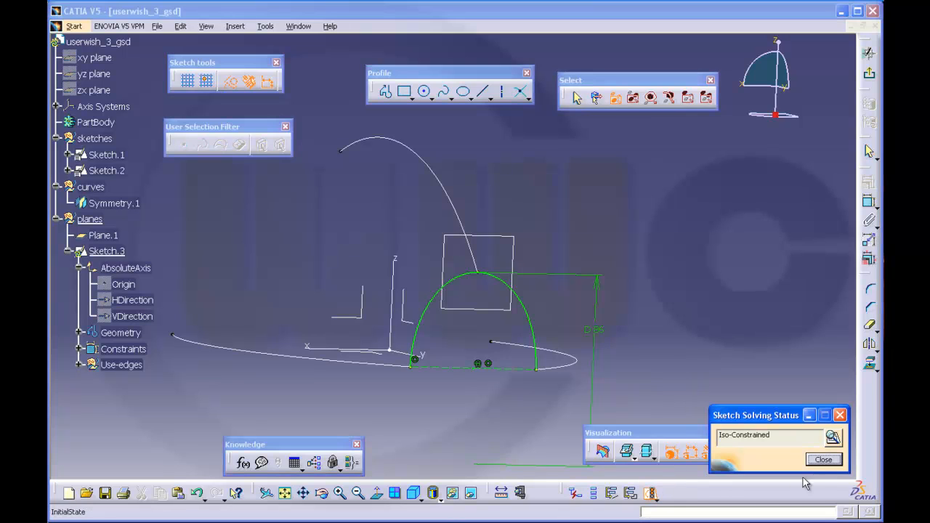
{"action": "left_click", "coordinate": [821, 460]}
{"action": "left_click", "coordinate": [870, 73]}
{"action": "mouse_move", "coordinate": [582, 294]}
{"action": "middle_mouse_down"}
{"action": "mouse_move", "coordinate": [627, 291]}
{"action": "mouse_move", "coordinate": [626, 332]}
{"action": "middle_mouse_up"}
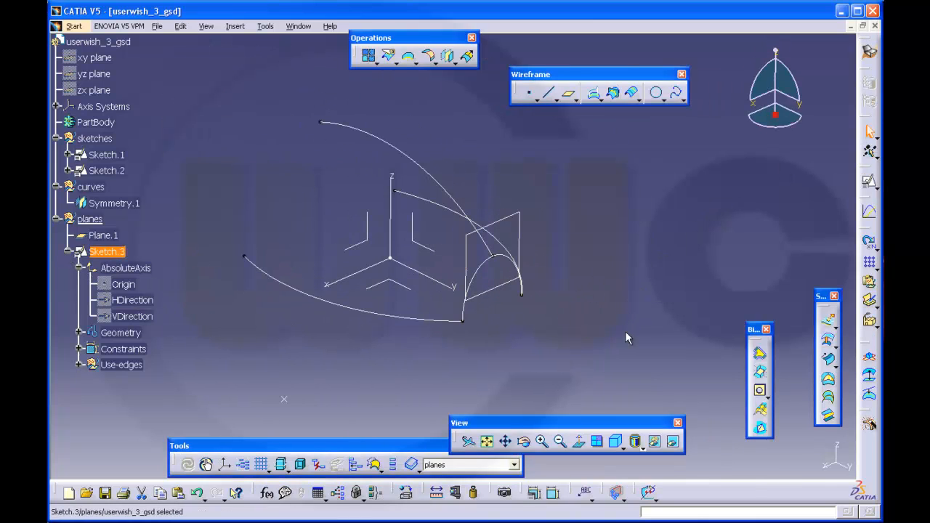
- Collapse Sketch.3 in the tree and move it from the planes set into the sketches geometrical set
{"action": "left_click", "coordinate": [69, 251]}
{"action": "mouse_move", "coordinate": [101, 251]}
{"action": "left_mouse_down"}
{"action": "mouse_move", "coordinate": [140, 218]}
{"action": "mouse_move", "coordinate": [94, 138]}
{"action": "left_mouse_up"}
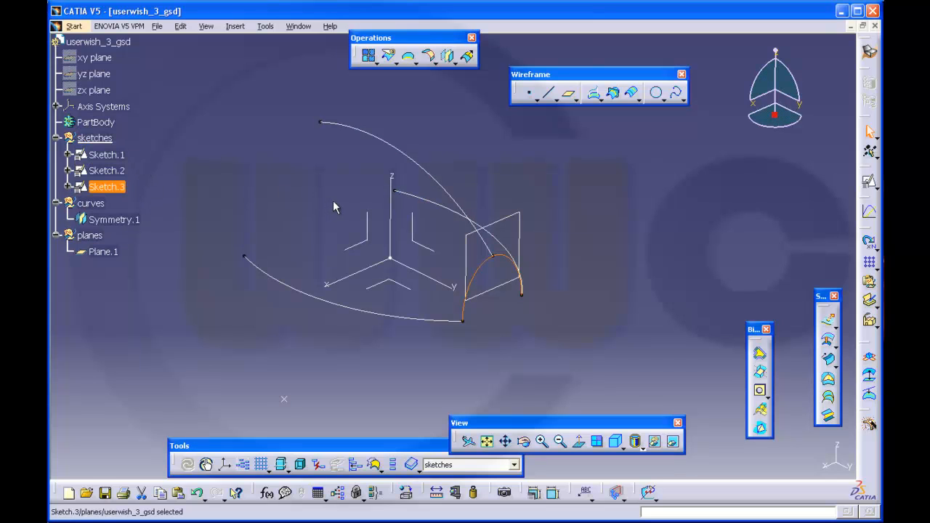
{"action": "middle_click_drag", "start_coordinate": [296, 194], "coordinate": [372, 212]}
{"action": "left_click", "coordinate": [521, 175]}
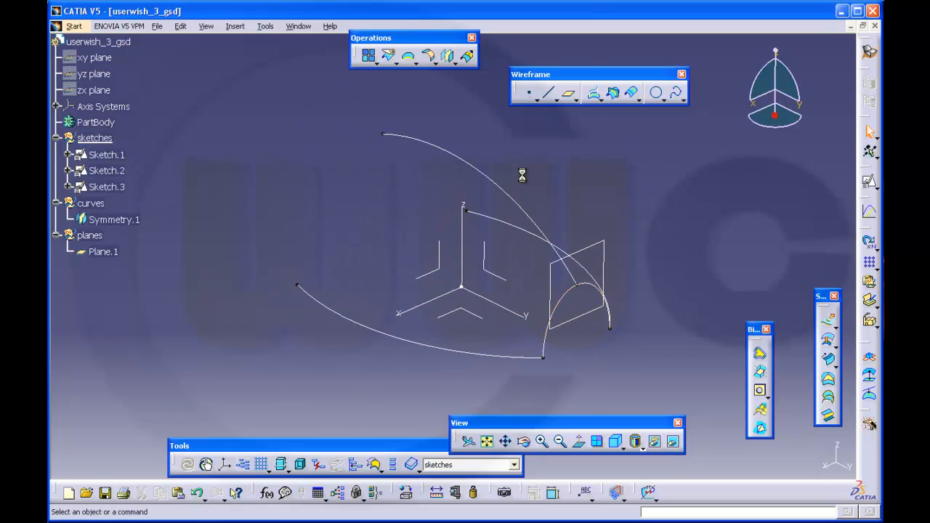
- Insert a geometrical set named surfaces with userwish_3_gsd as its father
{"action": "left_click", "coordinate": [238, 30]}
{"action": "left_click", "coordinate": [273, 73]}
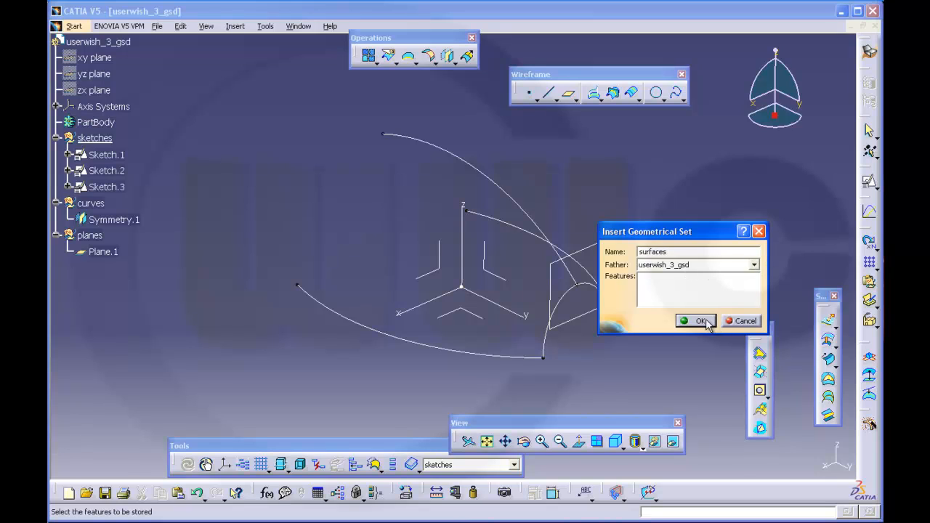
{"action": "left_click", "coordinate": [754, 265]}
{"action": "left_click", "coordinate": [668, 277]}
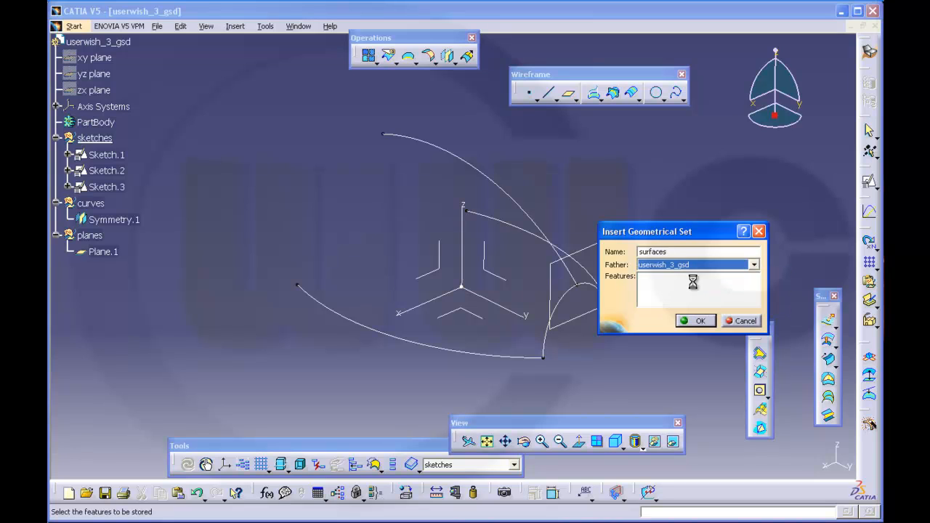
{"action": "left_click", "coordinate": [698, 321]}
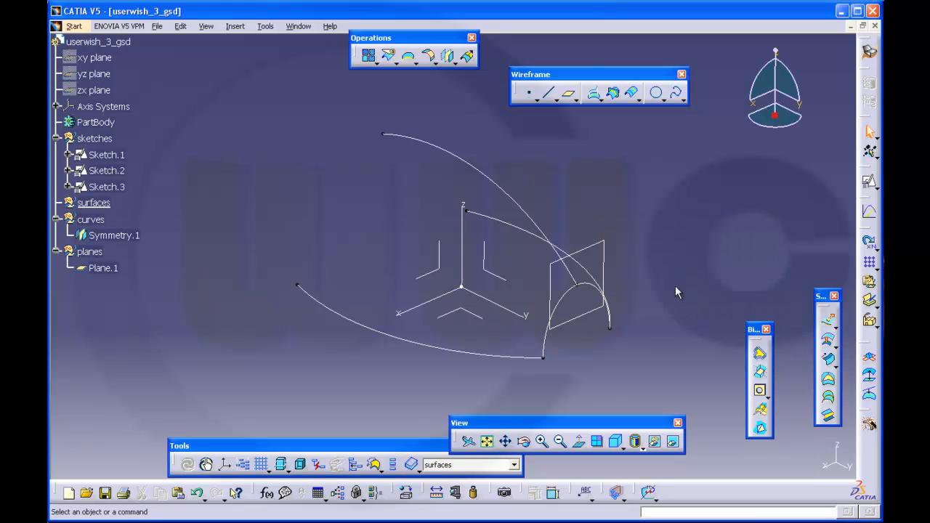
- Start a multi-sections surface with the Sketch.1, Sketch.2 and Symmetry.1 curves as sections and Sketch.3 as the guide
{"action": "mouse_move", "coordinate": [663, 260]}
{"action": "middle_mouse_down"}
{"action": "mouse_move", "coordinate": [608, 280]}
{"action": "mouse_move", "coordinate": [584, 262]}
{"action": "mouse_move", "coordinate": [653, 264]}
{"action": "middle_mouse_up"}
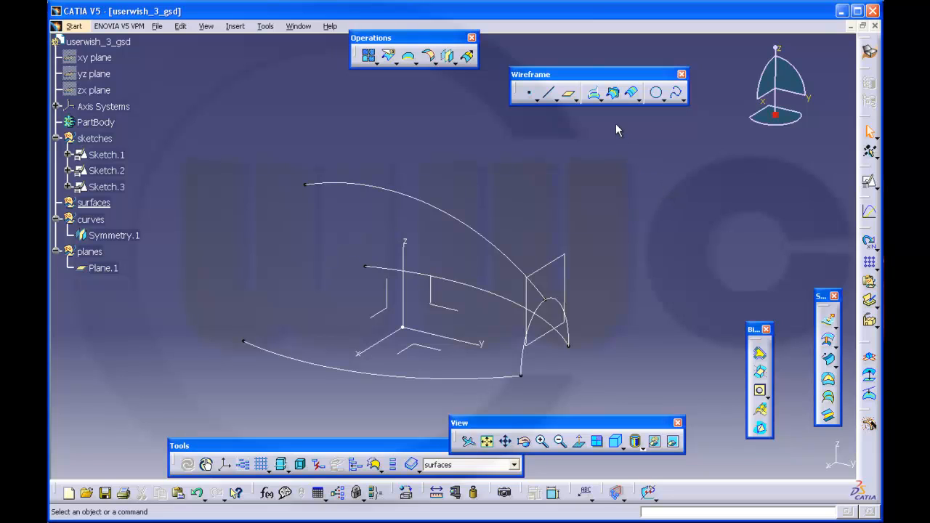
{"action": "left_click", "coordinate": [828, 402]}
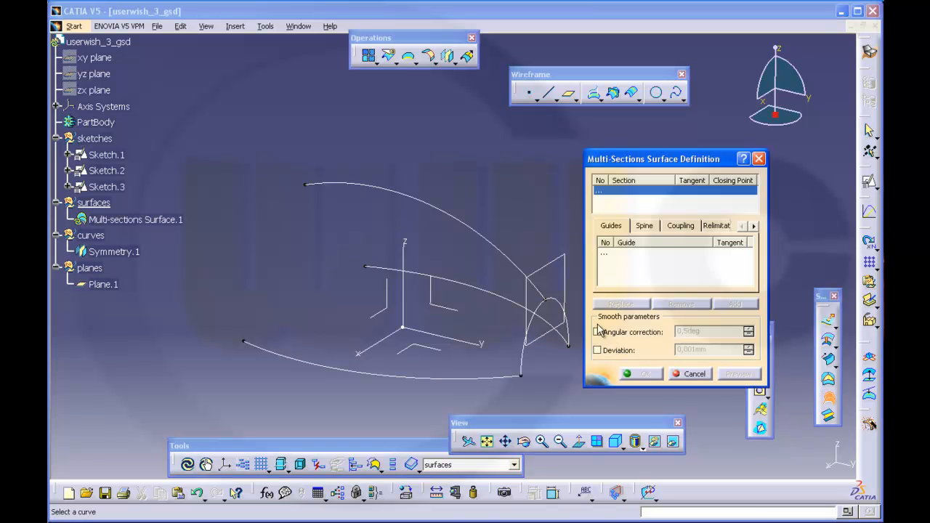
{"action": "left_click", "coordinate": [486, 292]}
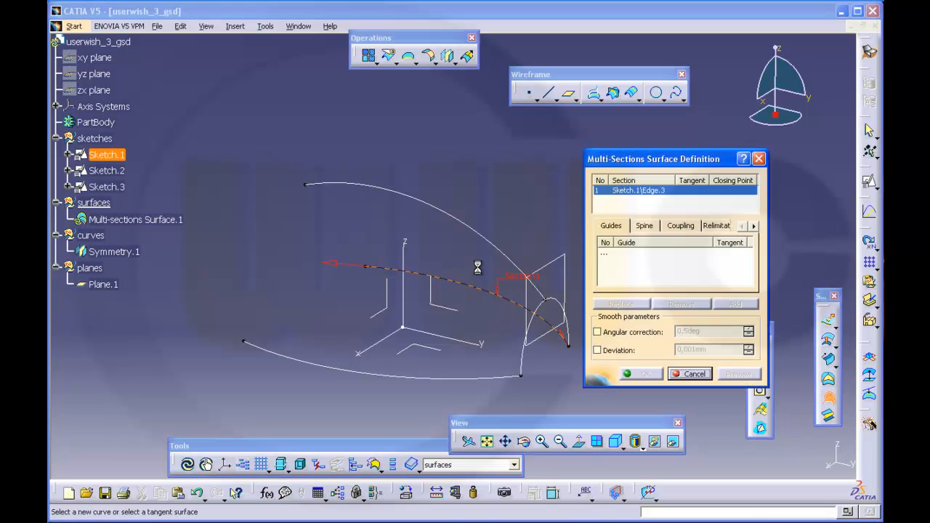
{"action": "left_click", "coordinate": [483, 230]}
{"action": "left_click", "coordinate": [393, 377]}
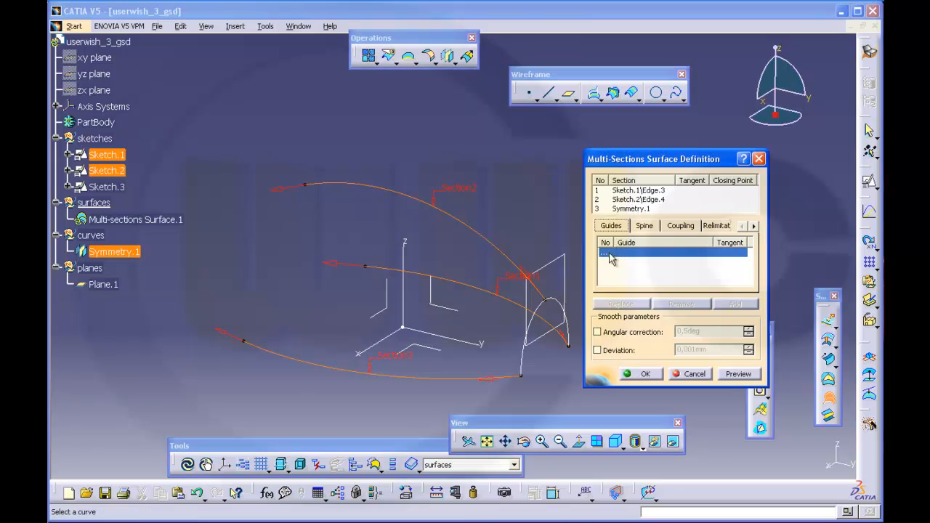
{"action": "left_click", "coordinate": [563, 304]}
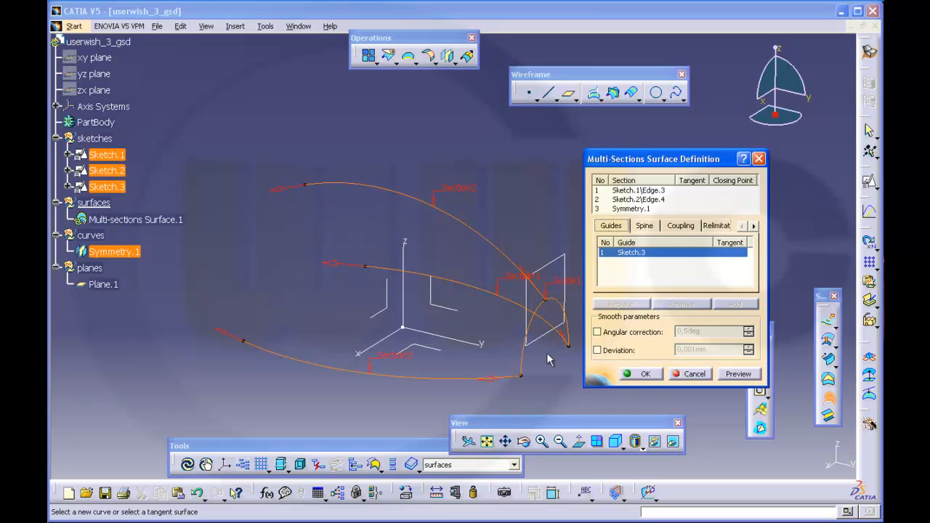
- Set the sections coupling to Tangency then curvature and create the multi-sections surface
{"action": "left_click", "coordinate": [681, 226]}
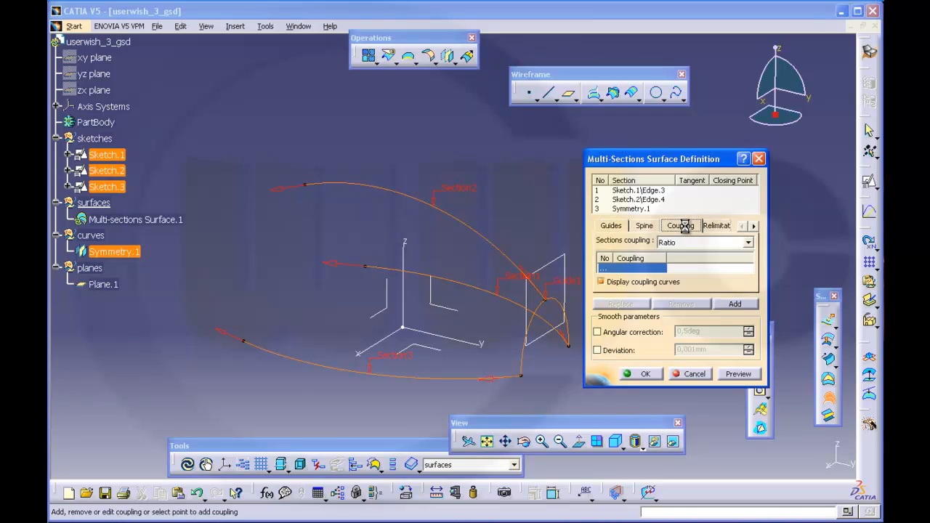
{"action": "left_click", "coordinate": [748, 244]}
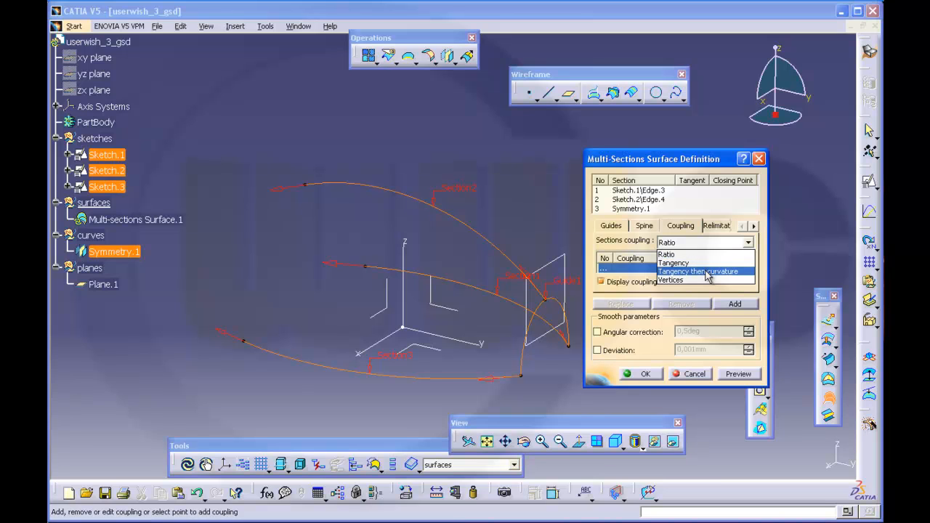
{"action": "left_click", "coordinate": [698, 272]}
{"action": "left_click", "coordinate": [639, 373]}
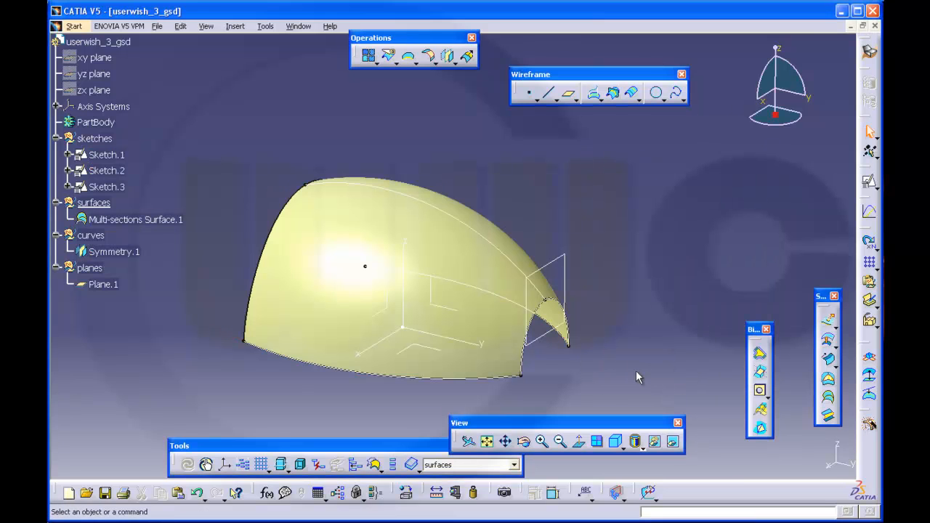
{"action": "middle_click_drag", "start_coordinate": [632, 361], "coordinate": [660, 195]}
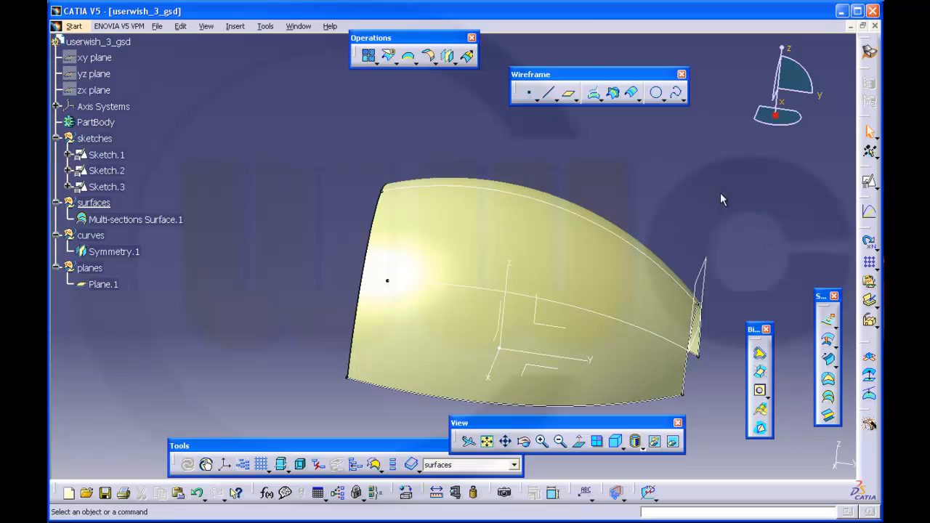
- Make the sketches set the work object and create a positioned sketch on the absolute axis system's yz plane
{"action": "right_click", "coordinate": [100, 138]}
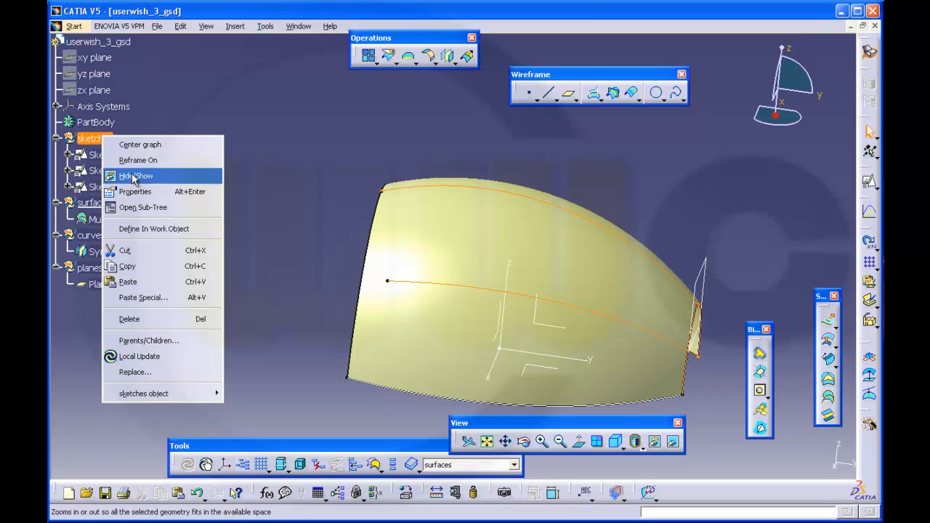
{"action": "left_click", "coordinate": [170, 231]}
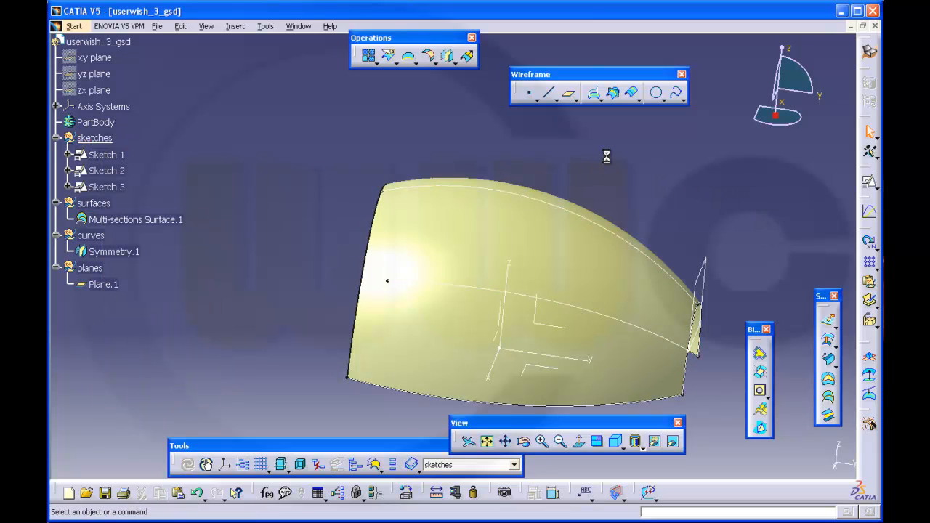
{"action": "left_click", "coordinate": [865, 186]}
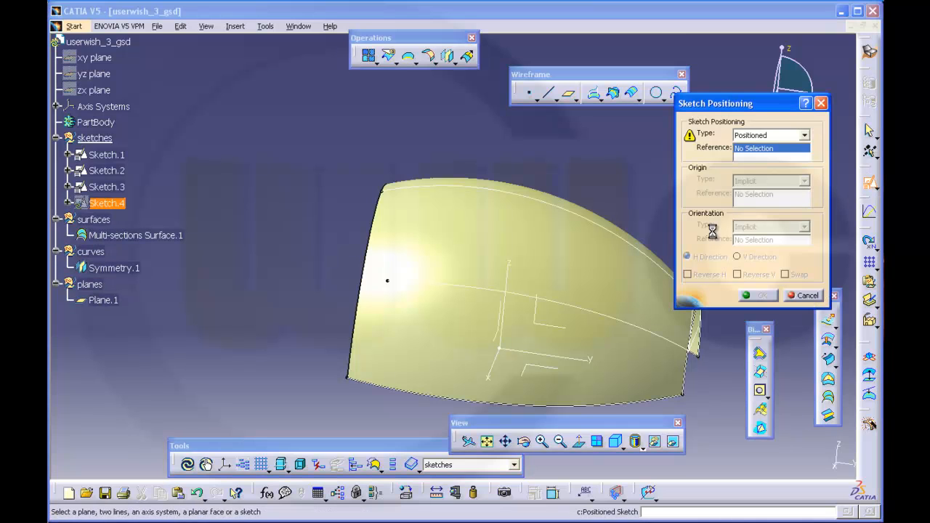
{"action": "left_click", "coordinate": [554, 327]}
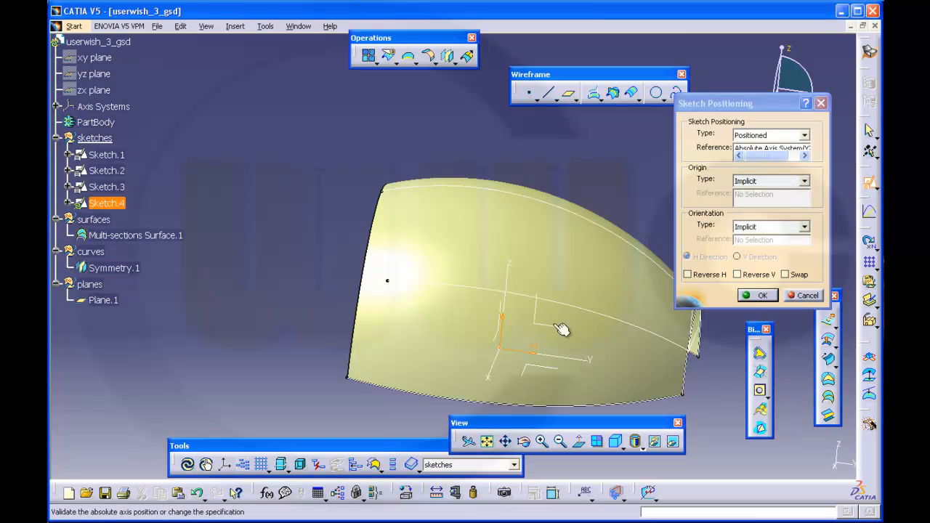
{"action": "left_click", "coordinate": [772, 297]}
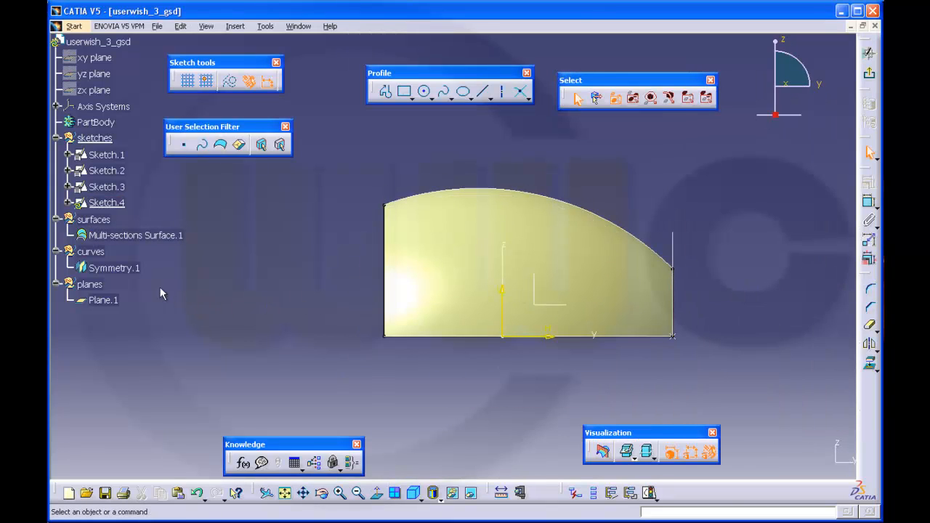
- Hide the surfaces geometrical set and the new sketch's origin and H and V direction axes
{"action": "right_click", "coordinate": [85, 219]}
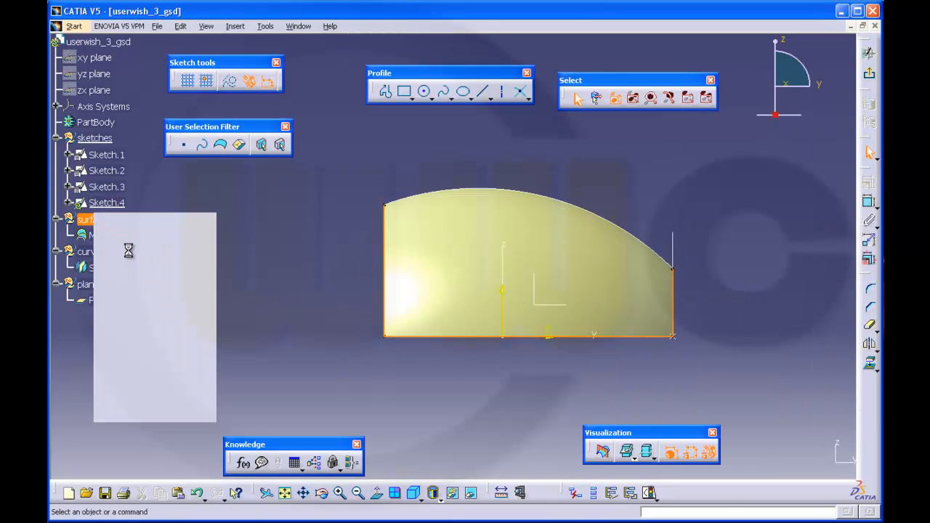
{"action": "left_click", "coordinate": [130, 255]}
{"action": "mouse_move", "coordinate": [488, 277]}
{"action": "left_mouse_down"}
{"action": "mouse_move", "coordinate": [509, 315]}
{"action": "mouse_move", "coordinate": [567, 348]}
{"action": "left_mouse_up"}
{"action": "left_click", "coordinate": [454, 494]}
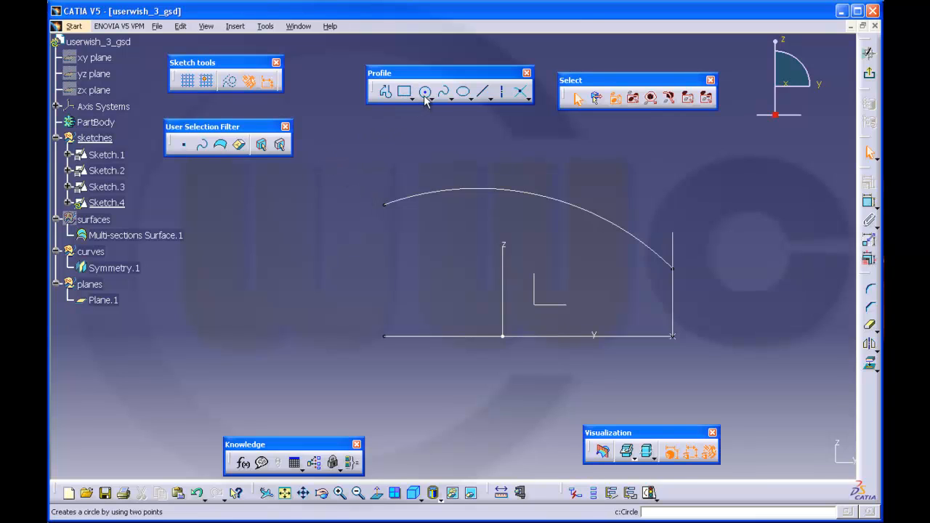
- Draw a slightly sloped line below the lower horizontal curve, starting beneath the Plane.1 end and spanning most of its length
{"action": "left_click", "coordinate": [484, 92]}
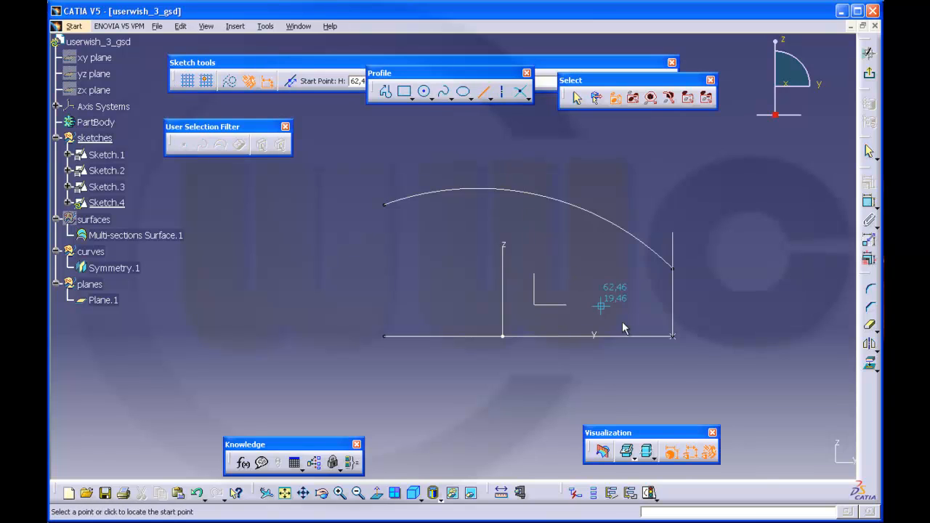
{"action": "left_click", "coordinate": [674, 359]}
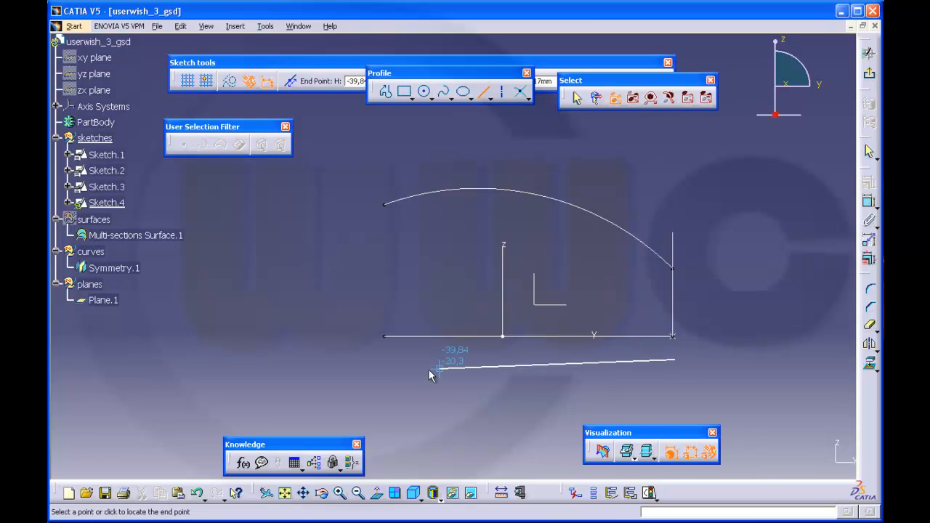
{"action": "left_click", "coordinate": [399, 369]}
{"action": "left_click", "coordinate": [735, 312]}
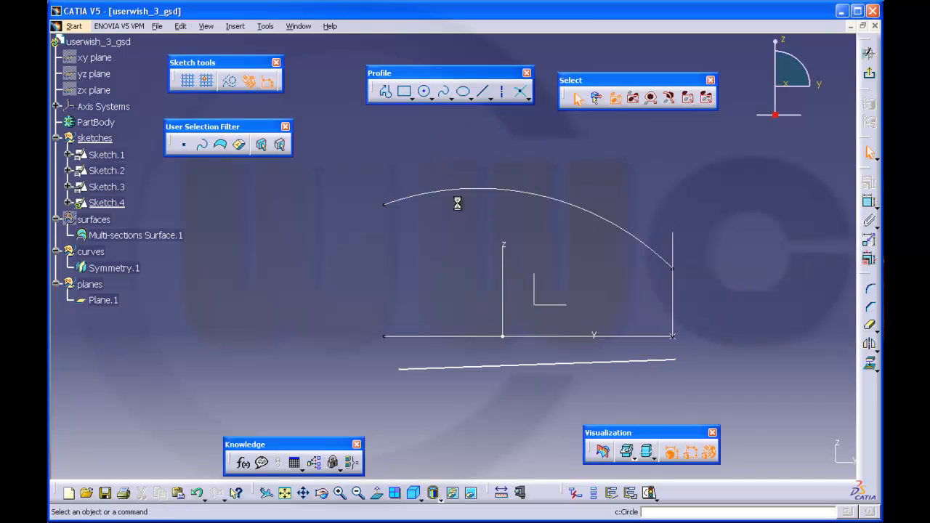
- Draw two circles near the Plane.1-opposite end of the curves, one just below the upper arc's endpoint and one crossing the lower horizontal curve
{"action": "left_click", "coordinate": [424, 91]}
{"action": "left_click", "coordinate": [449, 309]}
{"action": "left_click", "coordinate": [478, 312]}
{"action": "left_click", "coordinate": [409, 237]}
{"action": "left_click", "coordinate": [445, 240]}
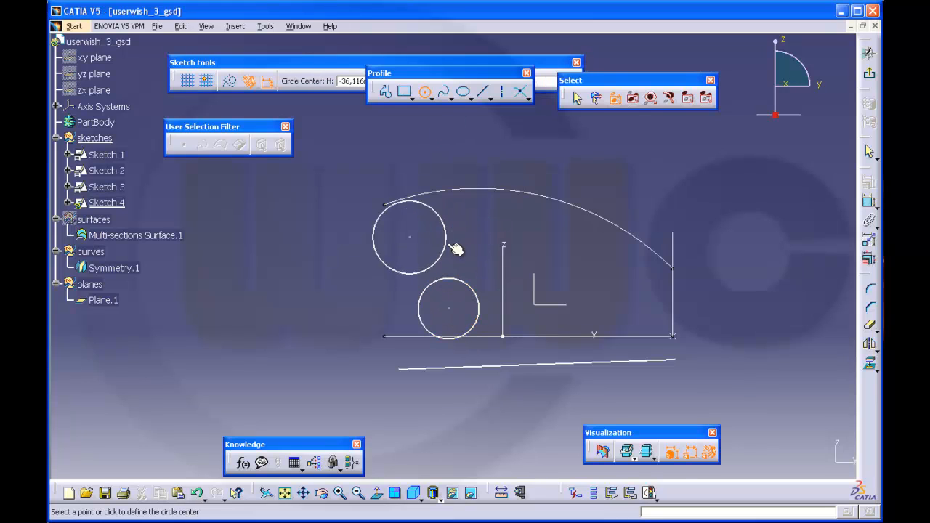
{"action": "key", "text": "Escape"}
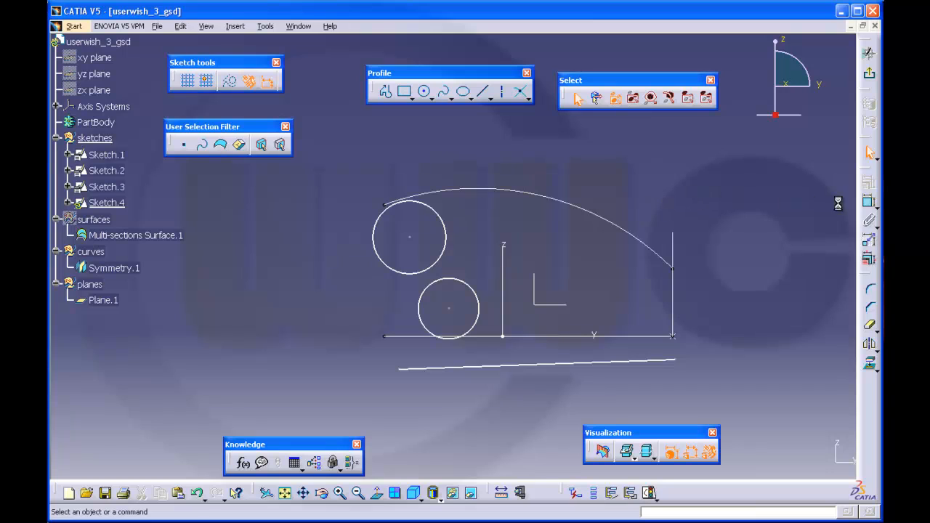
- Dimension the lower circle's radius and set it to 31
{"action": "left_click", "coordinate": [869, 202]}
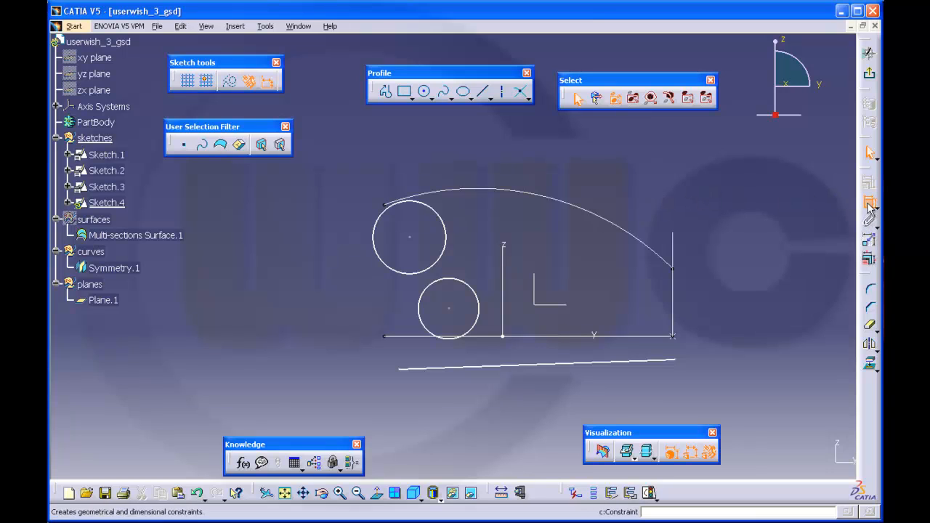
{"action": "left_click", "coordinate": [481, 306]}
{"action": "left_click", "coordinate": [492, 282]}
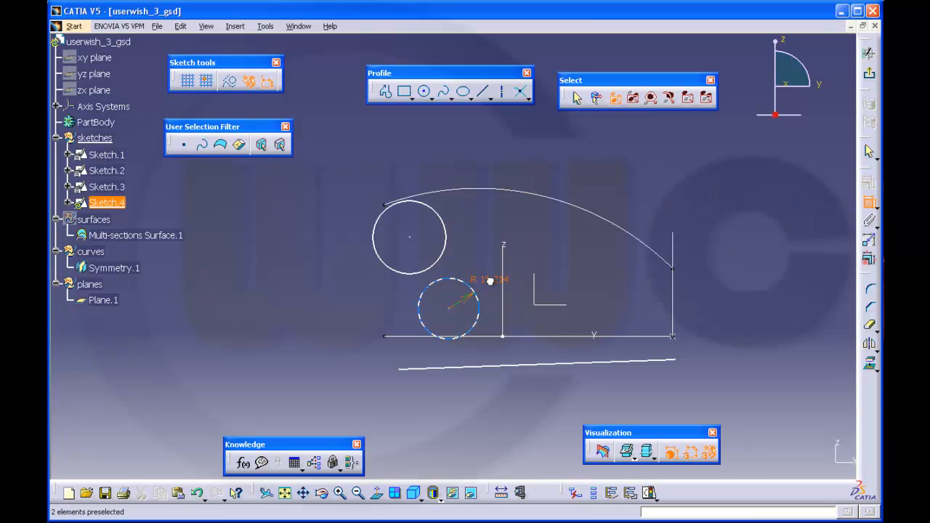
{"action": "double_click", "coordinate": [491, 283]}
{"action": "type", "text": "31"}
{"action": "key", "text": "Return"}
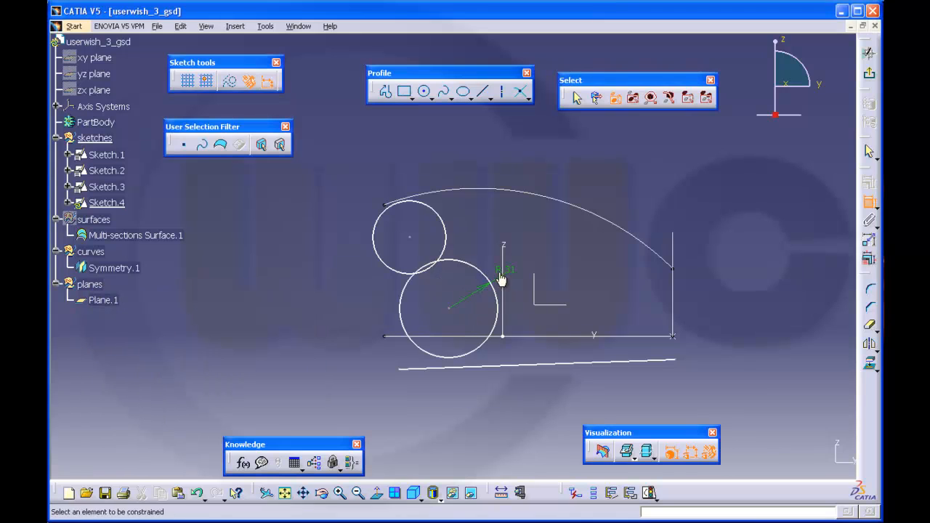
- Constrain the upper circle's radius to 183 and move its centre down, beyond the free end of the lower horizontal curve
{"action": "left_click", "coordinate": [447, 237]}
{"action": "left_click", "coordinate": [489, 220]}
{"action": "double_click", "coordinate": [493, 220]}
{"action": "type", "text": "183"}
{"action": "key", "text": "Return"}
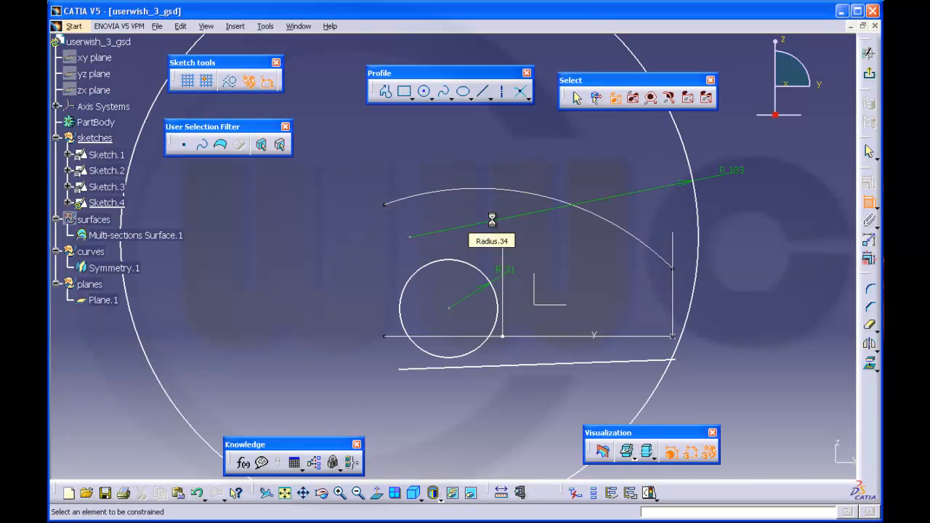
{"action": "left_click", "coordinate": [870, 207]}
{"action": "left_click_drag", "start_coordinate": [411, 237], "coordinate": [316, 356]}
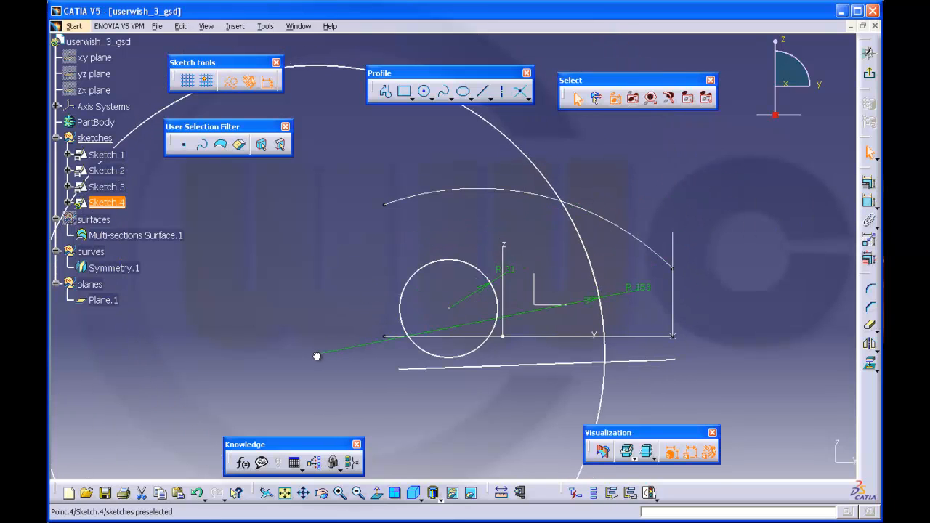
- Make the sloped line coincident with the lower horizontal curve of Sketch.1
{"action": "left_click", "coordinate": [870, 206]}
{"action": "left_click", "coordinate": [660, 361]}
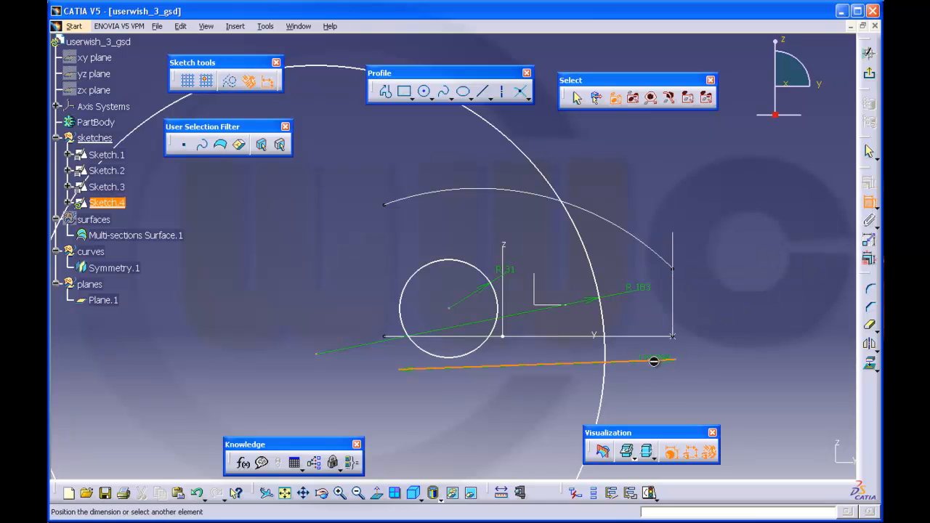
{"action": "left_click", "coordinate": [590, 336]}
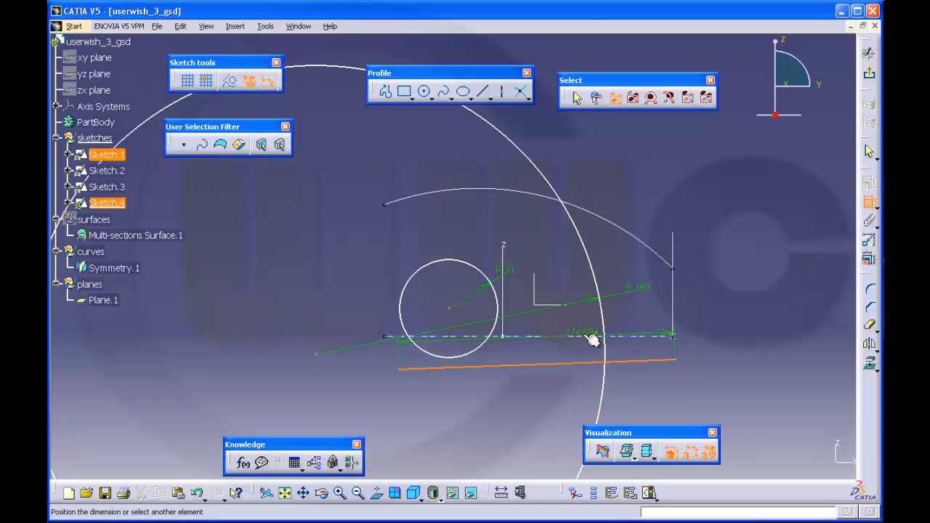
{"action": "right_click", "coordinate": [756, 316]}
{"action": "left_click", "coordinate": [785, 399]}
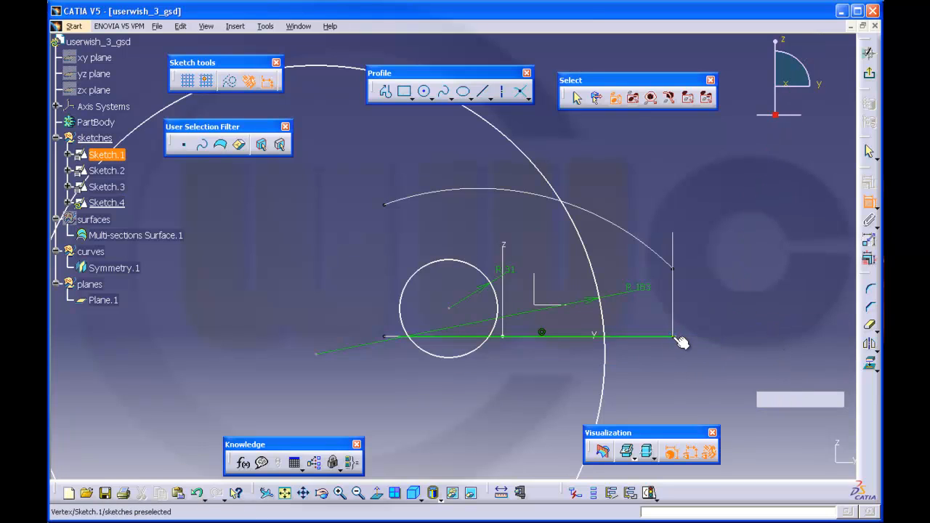
- Pull the horizontal line's endpoint past the vertical Plane.1 line and constrain it coincident with that vertical line
{"action": "left_click", "coordinate": [869, 202]}
{"action": "left_click_drag", "start_coordinate": [673, 336], "coordinate": [716, 337]}
{"action": "left_click", "coordinate": [869, 202]}
{"action": "left_click", "coordinate": [715, 337]}
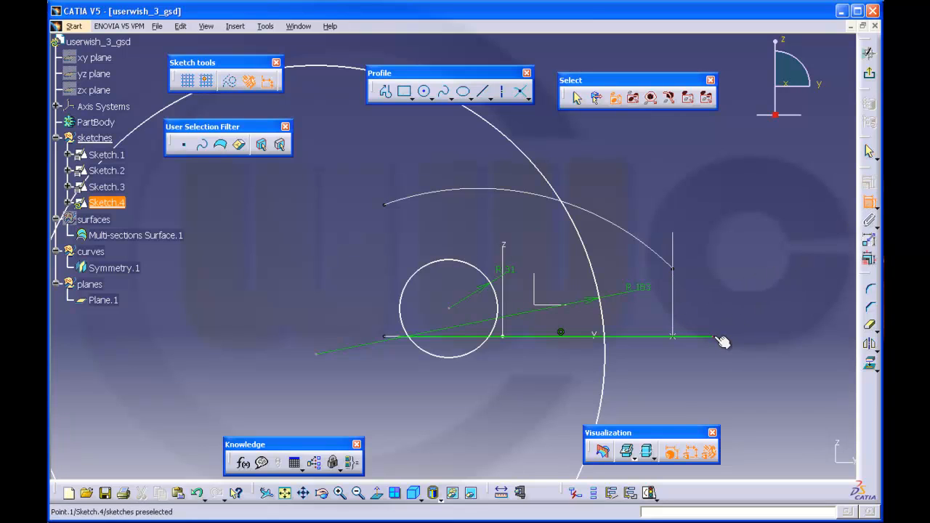
{"action": "left_click", "coordinate": [674, 295]}
{"action": "right_click", "coordinate": [741, 296]}
{"action": "left_click", "coordinate": [777, 353]}
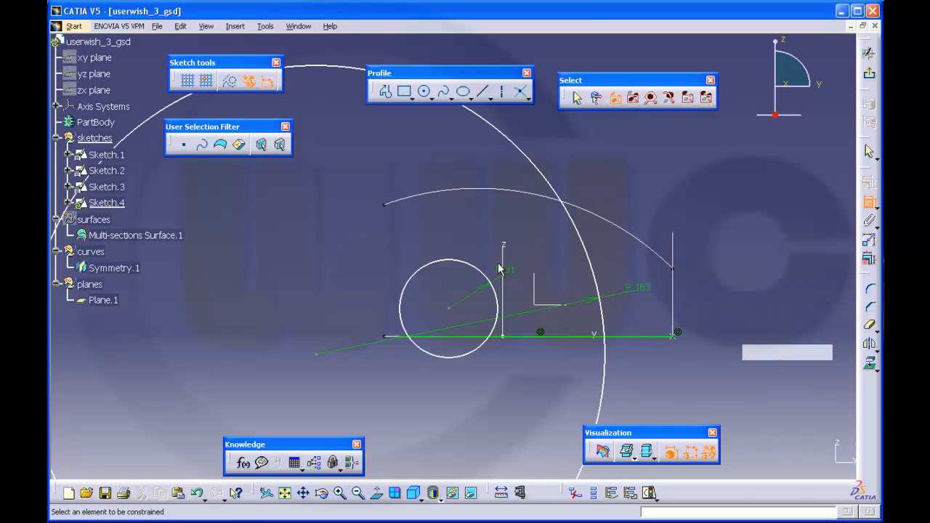
- Reposition the small circle to rest on the horizontal line and shift the large circle until it roughly touches the small one
{"action": "left_click", "coordinate": [450, 309]}
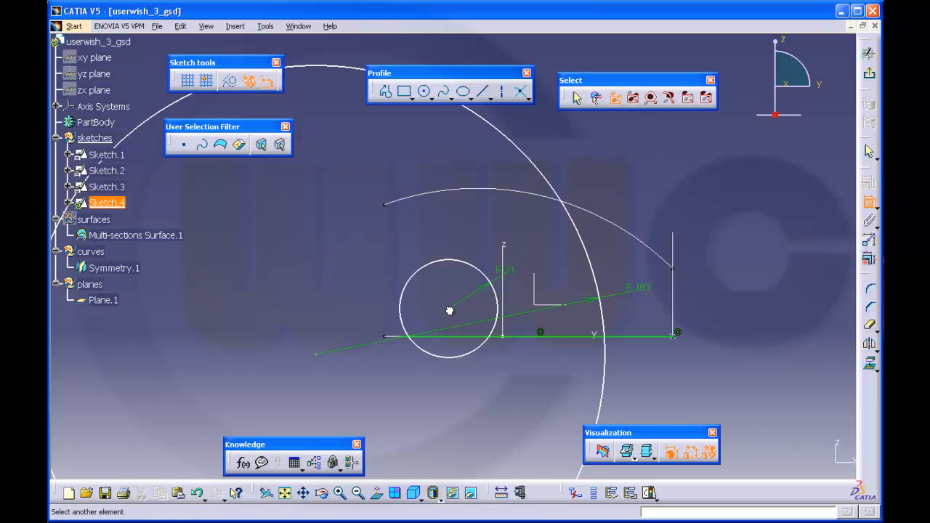
{"action": "left_click", "coordinate": [869, 205]}
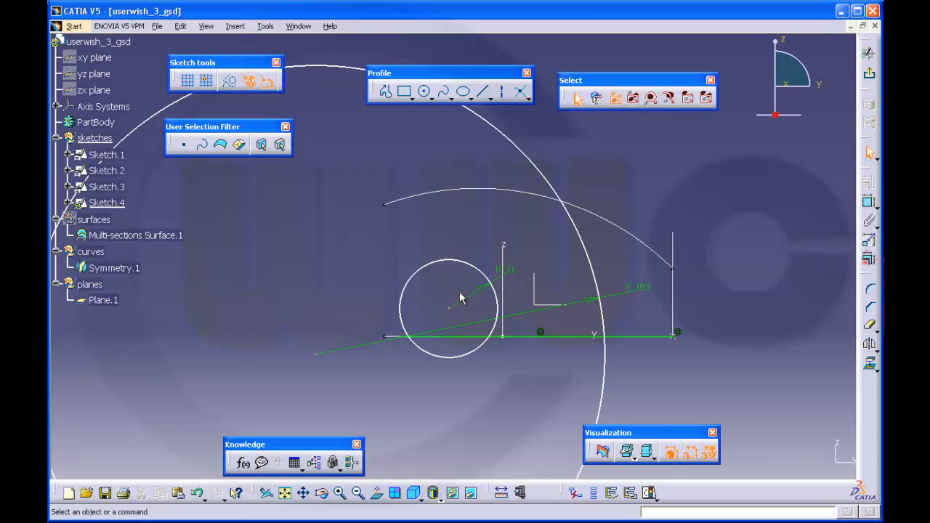
{"action": "mouse_move", "coordinate": [450, 309]}
{"action": "left_mouse_down"}
{"action": "mouse_move", "coordinate": [487, 312]}
{"action": "mouse_move", "coordinate": [523, 298]}
{"action": "mouse_move", "coordinate": [528, 286]}
{"action": "mouse_move", "coordinate": [480, 287]}
{"action": "left_mouse_up"}
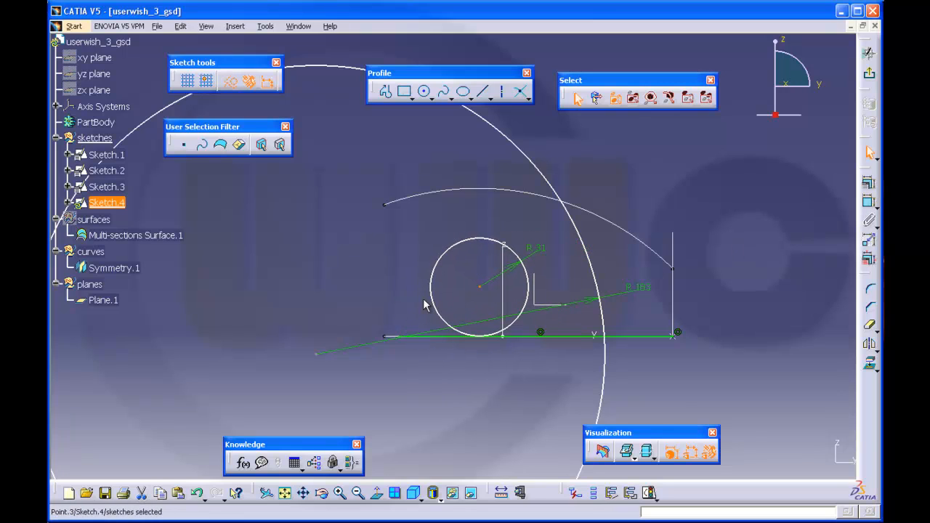
{"action": "left_click", "coordinate": [327, 358]}
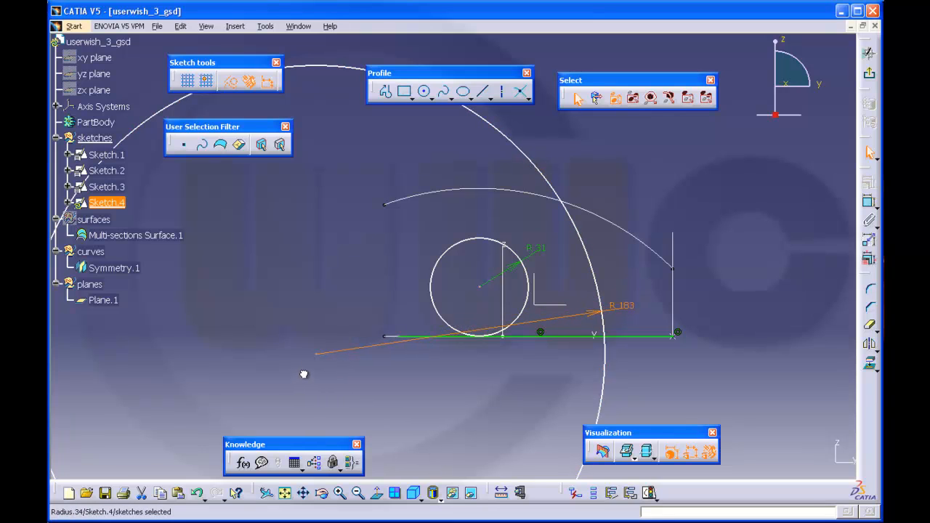
{"action": "left_click_drag", "start_coordinate": [316, 354], "coordinate": [159, 400]}
{"action": "left_click", "coordinate": [381, 172]}
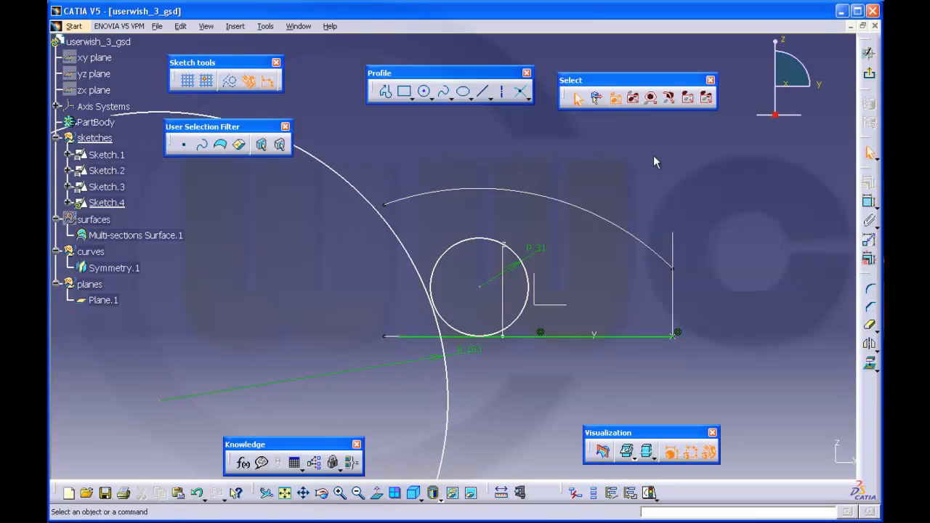
- Make the small circle tangent to the horizontal line
{"action": "left_click", "coordinate": [870, 202]}
{"action": "left_click", "coordinate": [514, 333]}
{"action": "left_click", "coordinate": [517, 337]}
{"action": "right_click", "coordinate": [518, 338]}
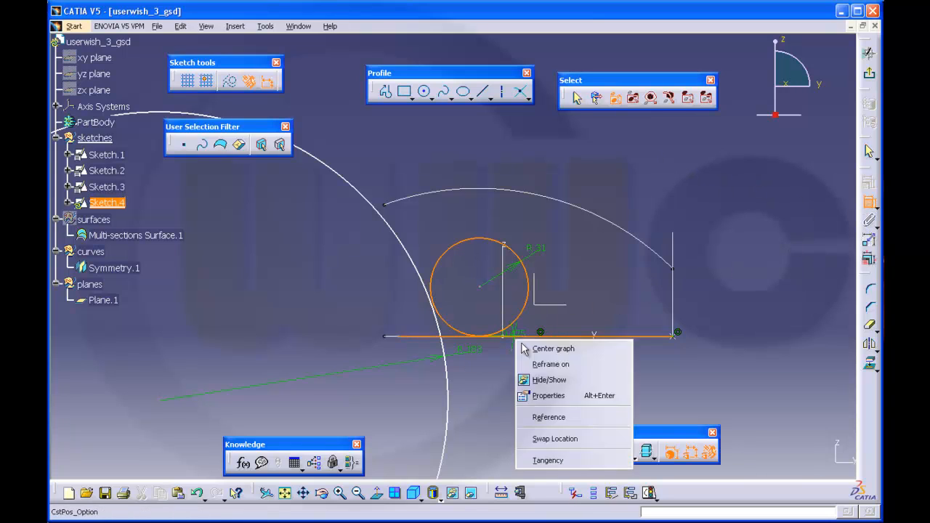
{"action": "left_click", "coordinate": [571, 461]}
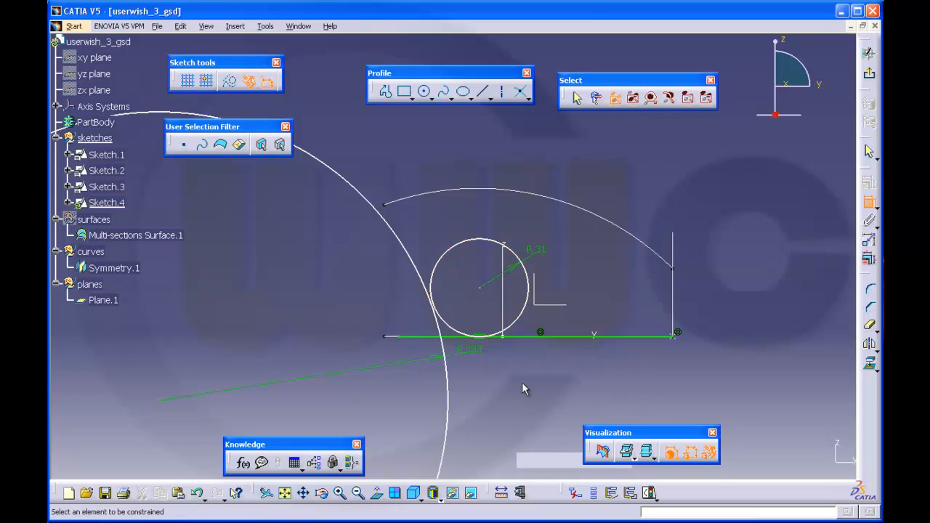
- Make the large circle tangent to the small circle
{"action": "left_click", "coordinate": [425, 276]}
{"action": "left_click", "coordinate": [433, 275]}
{"action": "right_click", "coordinate": [433, 275]}
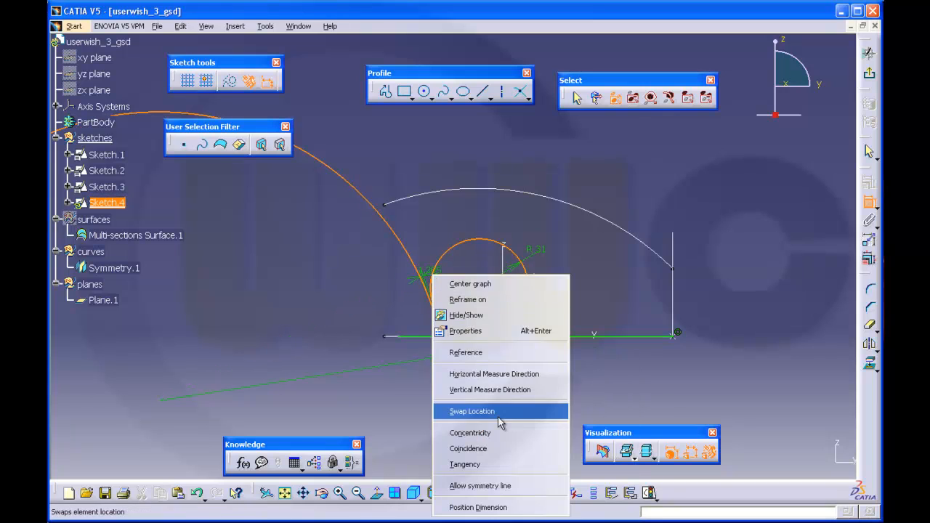
{"action": "left_click", "coordinate": [495, 465]}
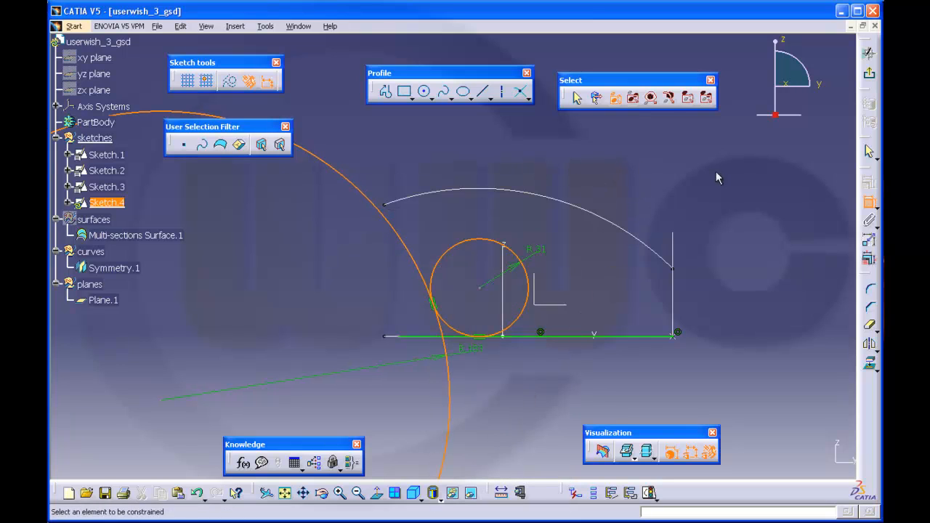
- Project the upper arc's free endpoint near the large circle into the sketch and convert it to a construction point
{"action": "left_click", "coordinate": [380, 213]}
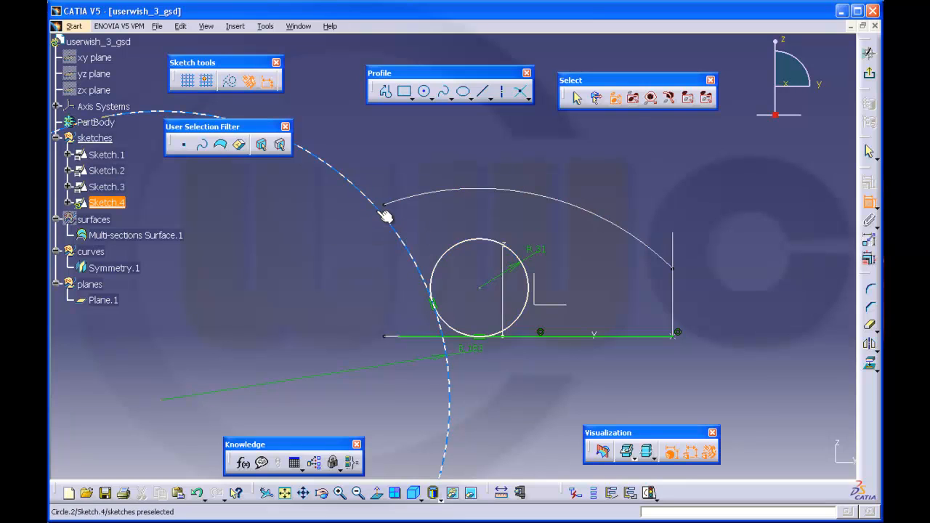
{"action": "left_click", "coordinate": [870, 363]}
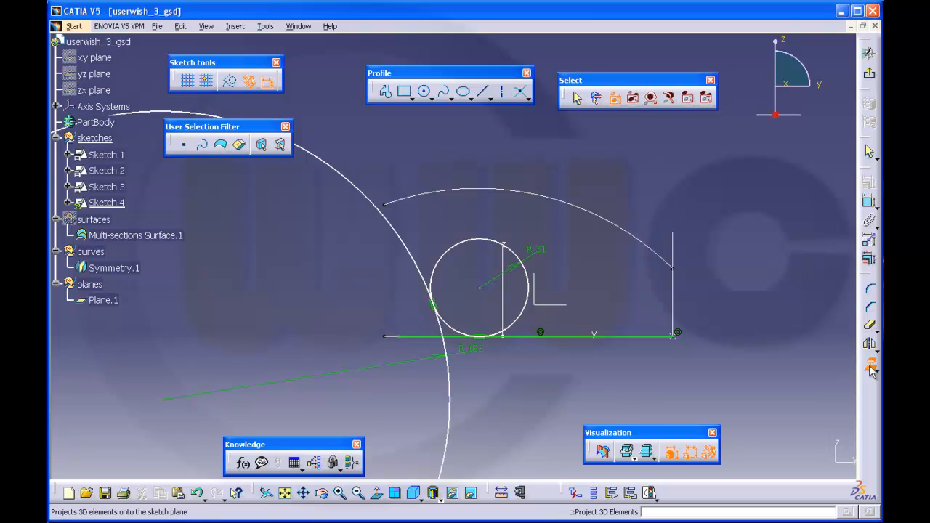
{"action": "left_click", "coordinate": [392, 202]}
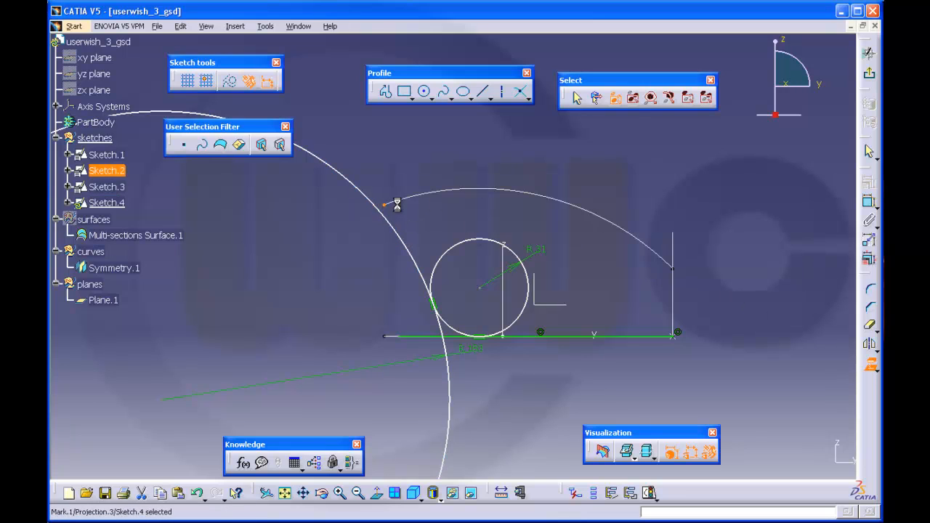
{"action": "left_click", "coordinate": [682, 187]}
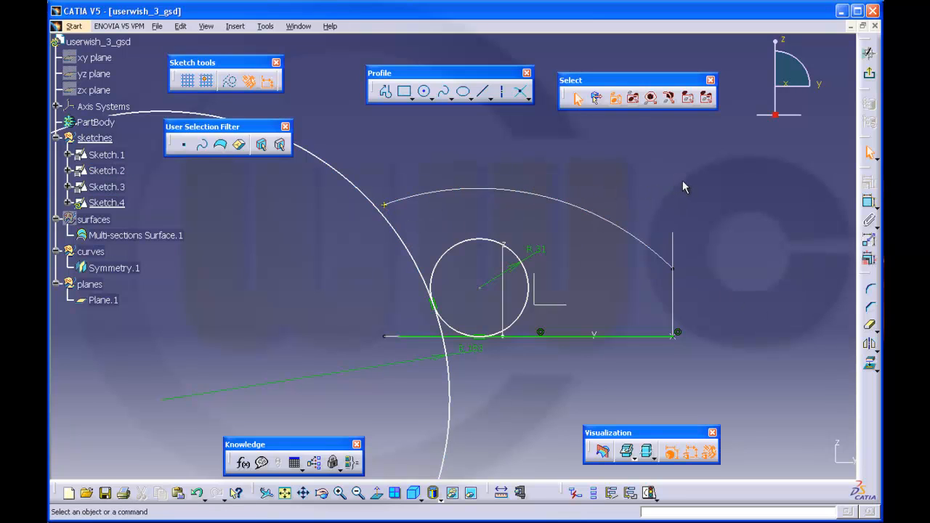
{"action": "left_click", "coordinate": [390, 211]}
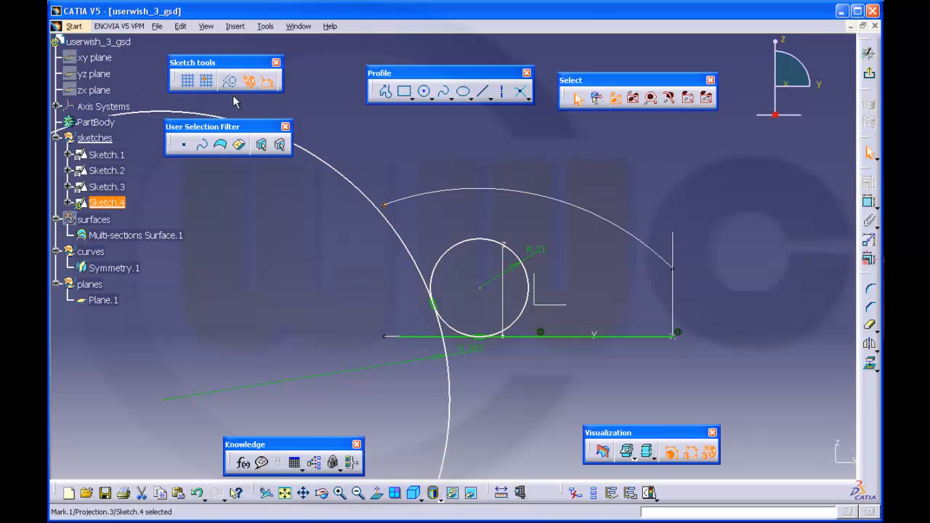
- Constrain the large circle coincident with the projected endpoint of the upper arc
{"action": "left_click", "coordinate": [871, 207]}
{"action": "left_click", "coordinate": [386, 215]}
{"action": "right_click", "coordinate": [398, 166]}
{"action": "left_click", "coordinate": [444, 255]}
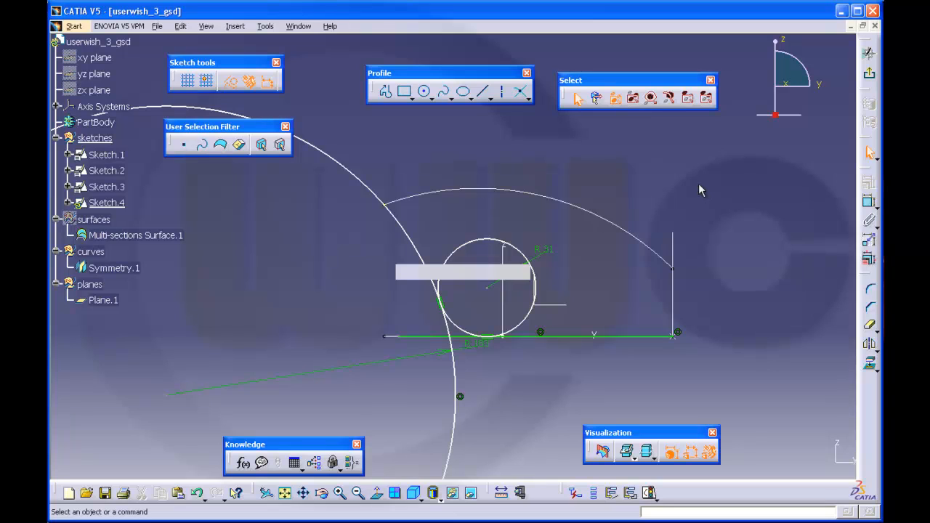
- Constrain the small circle's centre coincident with the vertical z axis
{"action": "mouse_move", "coordinate": [620, 298]}
{"action": "middle_mouse_down"}
{"action": "mouse_move", "coordinate": [626, 271]}
{"action": "mouse_move", "coordinate": [683, 244]}
{"action": "middle_mouse_up"}
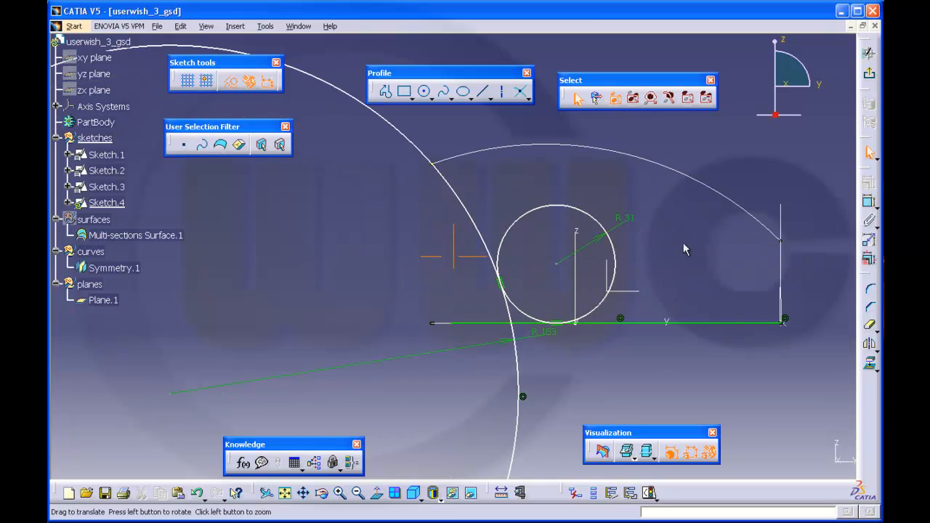
{"action": "left_click", "coordinate": [477, 266]}
{"action": "mouse_move", "coordinate": [481, 264]}
{"action": "middle_mouse_down"}
{"action": "mouse_move", "coordinate": [492, 359]}
{"action": "mouse_move", "coordinate": [390, 333]}
{"action": "middle_mouse_up"}
{"action": "mouse_move", "coordinate": [352, 306]}
{"action": "left_mouse_down"}
{"action": "mouse_move", "coordinate": [351, 316]}
{"action": "mouse_move", "coordinate": [340, 298]}
{"action": "mouse_move", "coordinate": [370, 311]}
{"action": "mouse_move", "coordinate": [362, 291]}
{"action": "mouse_move", "coordinate": [393, 313]}
{"action": "mouse_move", "coordinate": [370, 305]}
{"action": "mouse_move", "coordinate": [366, 316]}
{"action": "left_mouse_up"}
{"action": "middle_click_drag", "start_coordinate": [595, 336], "coordinate": [595, 319]}
{"action": "left_click", "coordinate": [870, 208]}
{"action": "left_click", "coordinate": [538, 279]}
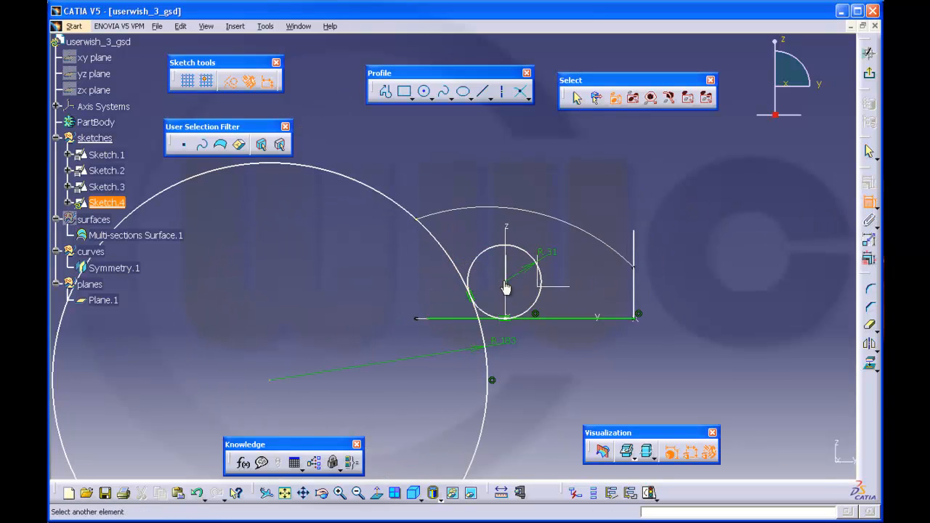
{"action": "left_click", "coordinate": [512, 226]}
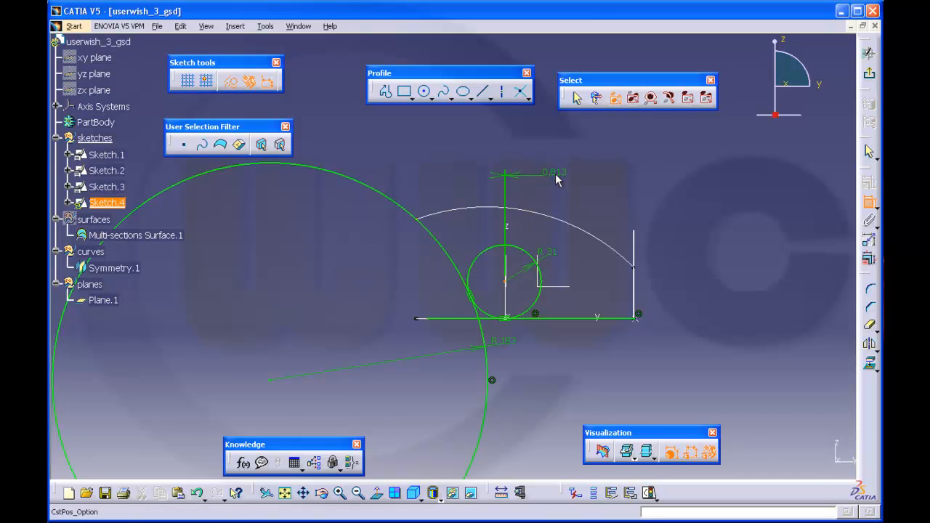
{"action": "right_click", "coordinate": [556, 175]}
{"action": "left_click", "coordinate": [591, 232]}
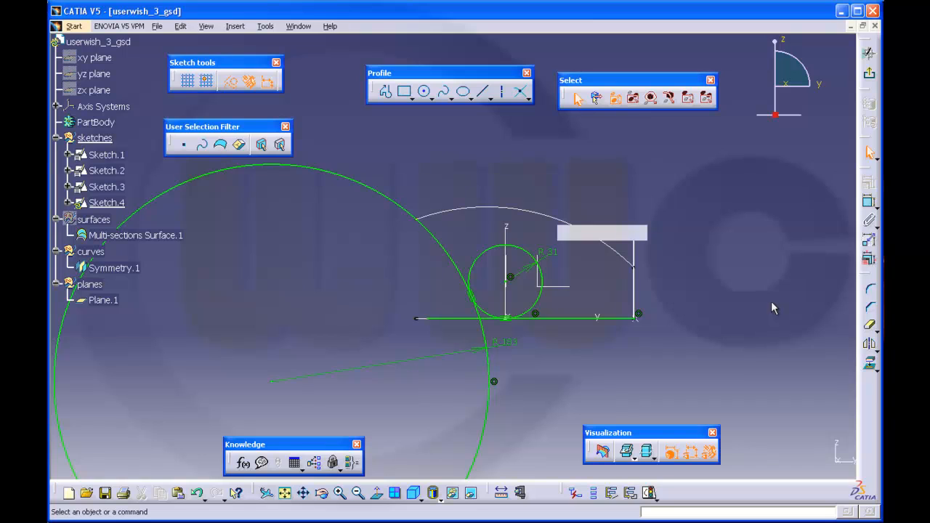
- Quick Trim the small circle down to the arc between the large circle's tangent point and the horizontal line
{"action": "mouse_move", "coordinate": [741, 306]}
{"action": "middle_mouse_down"}
{"action": "mouse_move", "coordinate": [720, 312]}
{"action": "mouse_move", "coordinate": [717, 275]}
{"action": "mouse_move", "coordinate": [639, 208]}
{"action": "middle_mouse_up"}
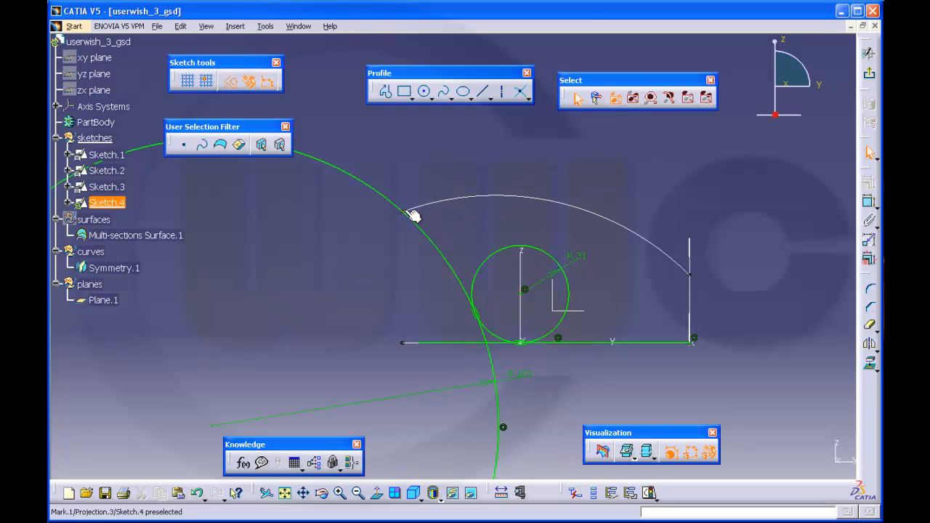
{"action": "mouse_move", "coordinate": [465, 233]}
{"action": "middle_mouse_down"}
{"action": "mouse_move", "coordinate": [490, 210]}
{"action": "mouse_move", "coordinate": [499, 233]}
{"action": "middle_mouse_up"}
{"action": "left_click", "coordinate": [867, 327]}
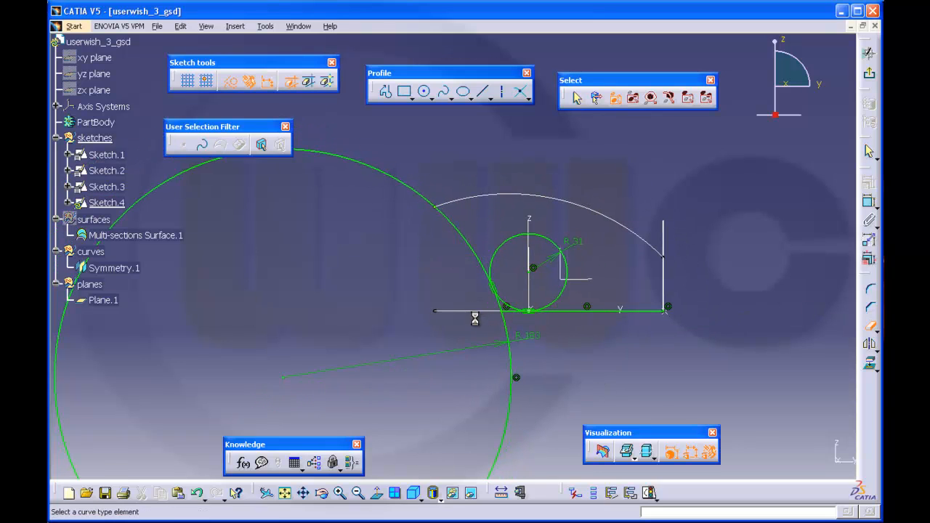
{"action": "left_click", "coordinate": [502, 311]}
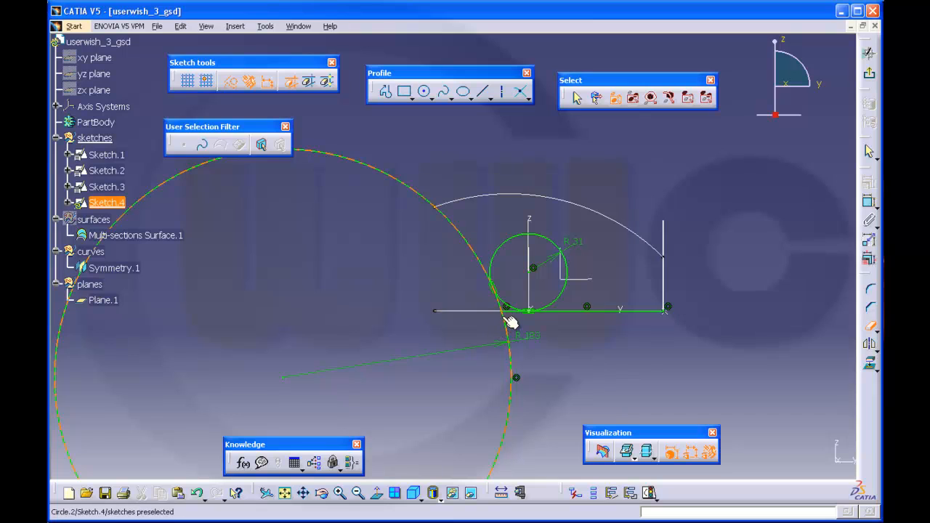
{"action": "left_click", "coordinate": [549, 240]}
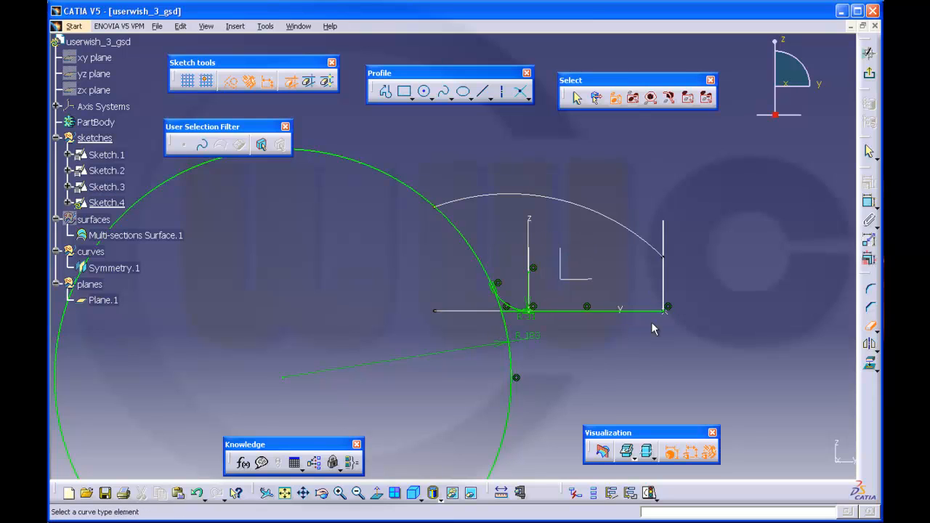
{"action": "mouse_move", "coordinate": [544, 324]}
{"action": "middle_mouse_down"}
{"action": "mouse_move", "coordinate": [552, 278]}
{"action": "mouse_move", "coordinate": [558, 283]}
{"action": "middle_mouse_up"}
{"action": "mouse_move", "coordinate": [631, 396]}
{"action": "middle_mouse_down"}
{"action": "mouse_move", "coordinate": [600, 341]}
{"action": "mouse_move", "coordinate": [640, 327]}
{"action": "mouse_move", "coordinate": [646, 358]}
{"action": "middle_mouse_up"}
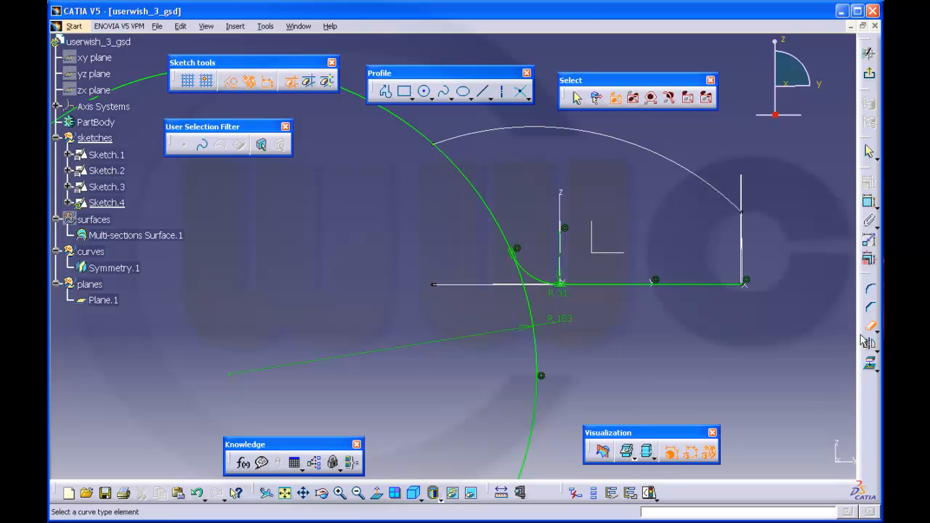
{"action": "middle_click_drag", "start_coordinate": [554, 229], "coordinate": [604, 263]}
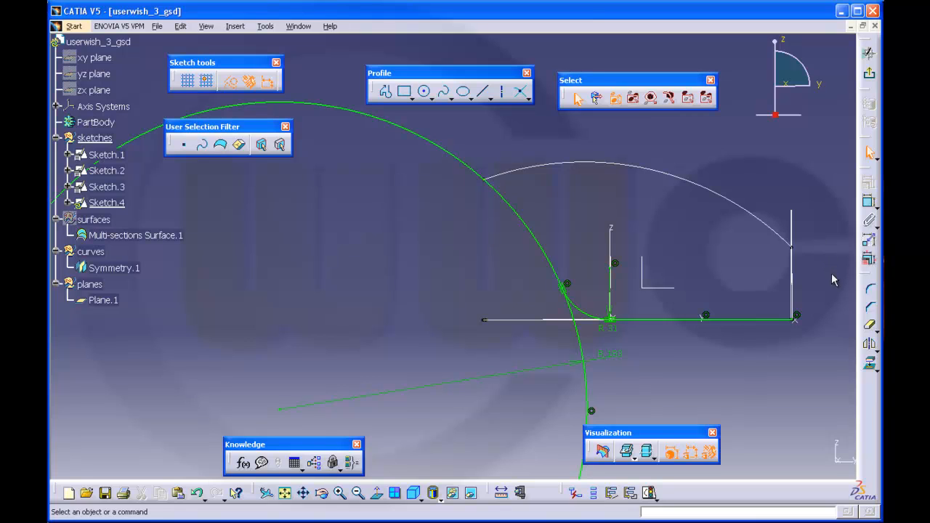
{"action": "left_click", "coordinate": [878, 331]}
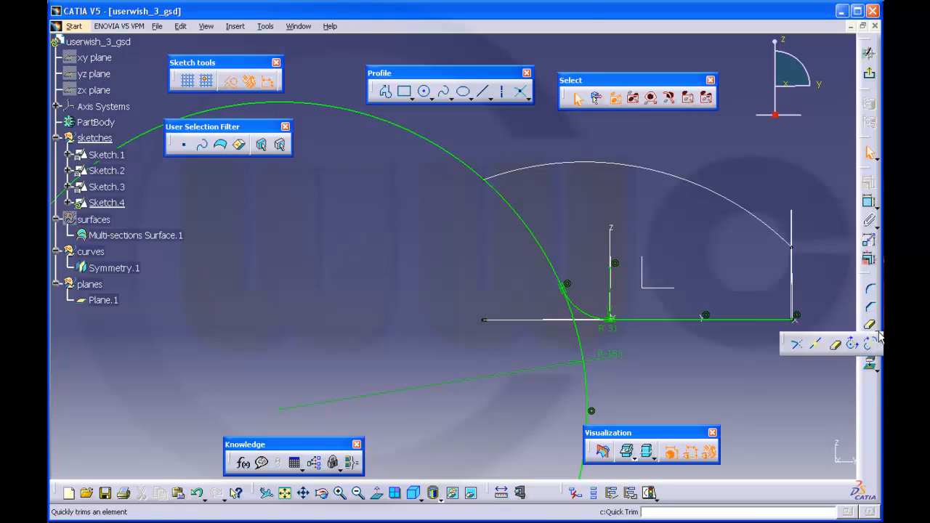
{"action": "left_click", "coordinate": [815, 346]}
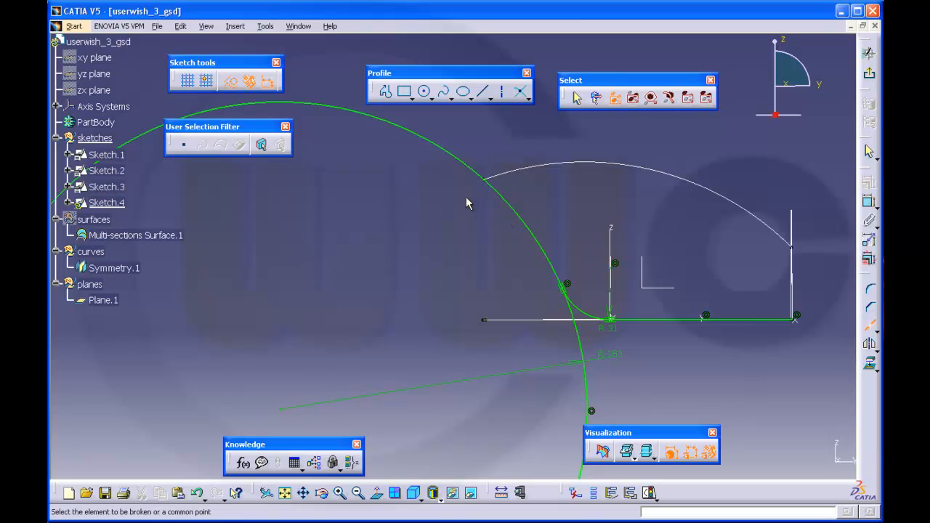
{"action": "left_click", "coordinate": [510, 201]}
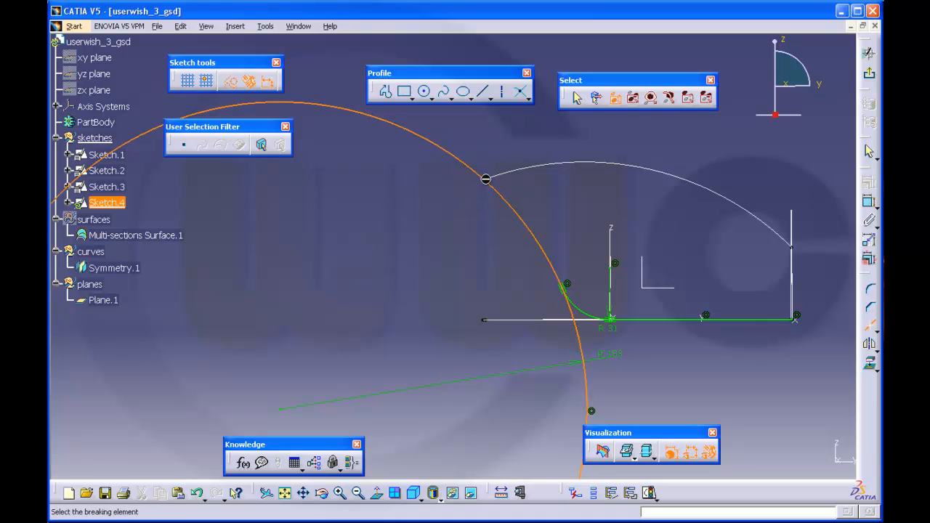
{"action": "middle_click_drag", "start_coordinate": [490, 206], "coordinate": [497, 179]}
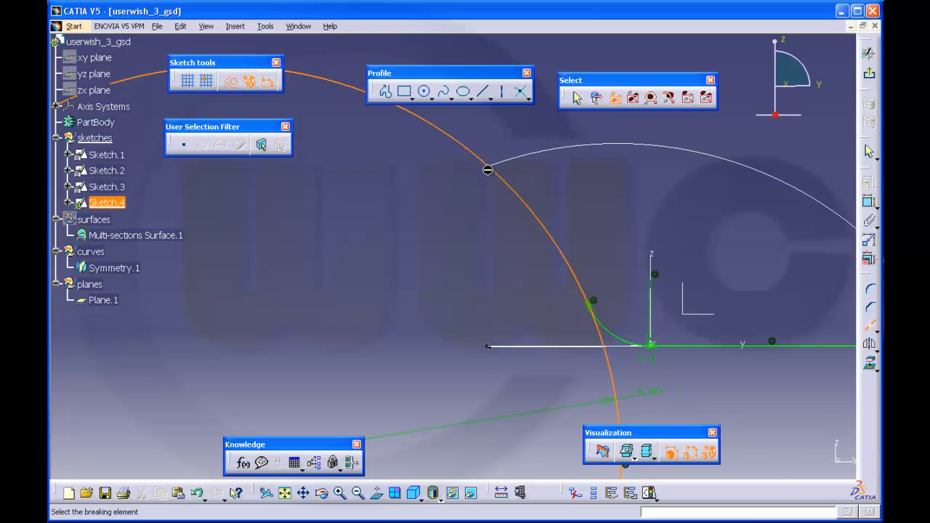
{"action": "mouse_move", "coordinate": [490, 172]}
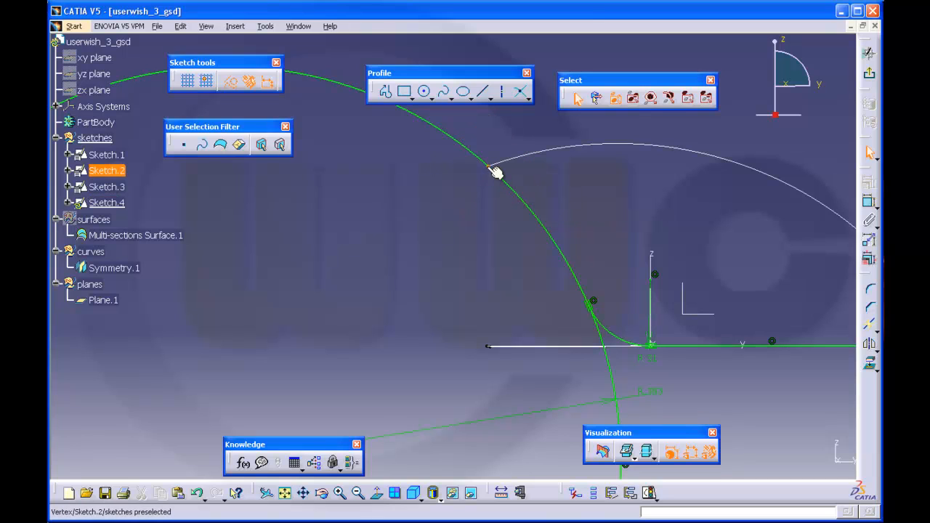
- Break the large circle at the projected endpoint of the upper arc
{"action": "left_click", "coordinate": [869, 324]}
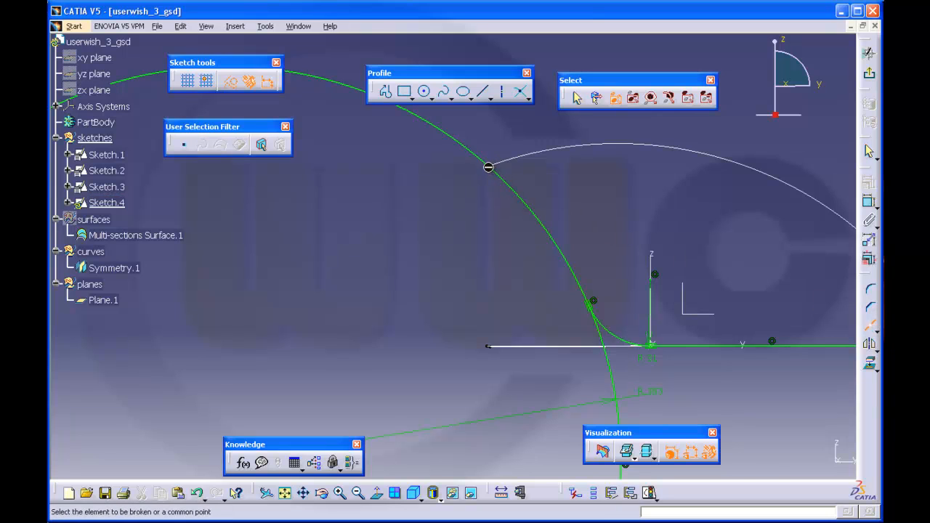
{"action": "left_click", "coordinate": [519, 197]}
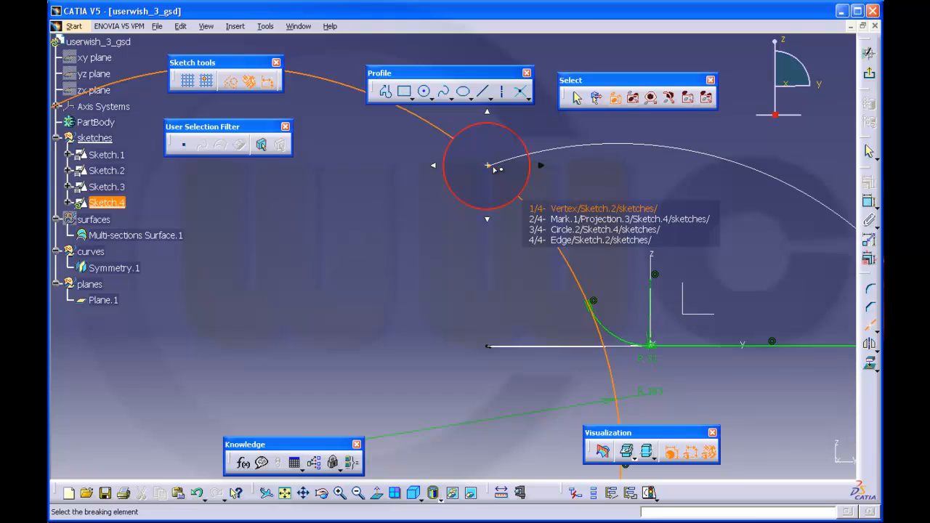
{"action": "left_click", "coordinate": [569, 222]}
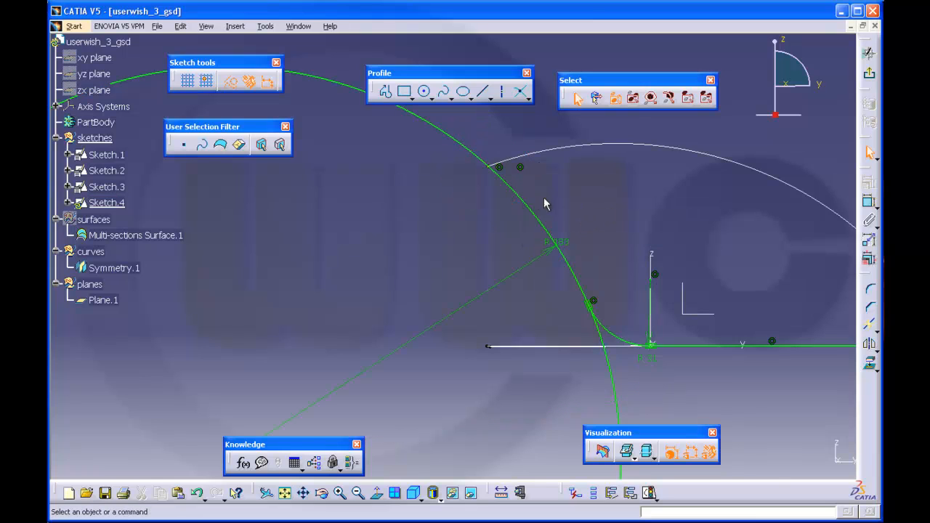
- Quick Trim the large circle down to the arc between the projected endpoint and the tangent point with the small arc
{"action": "middle_click_drag", "start_coordinate": [587, 197], "coordinate": [613, 225]}
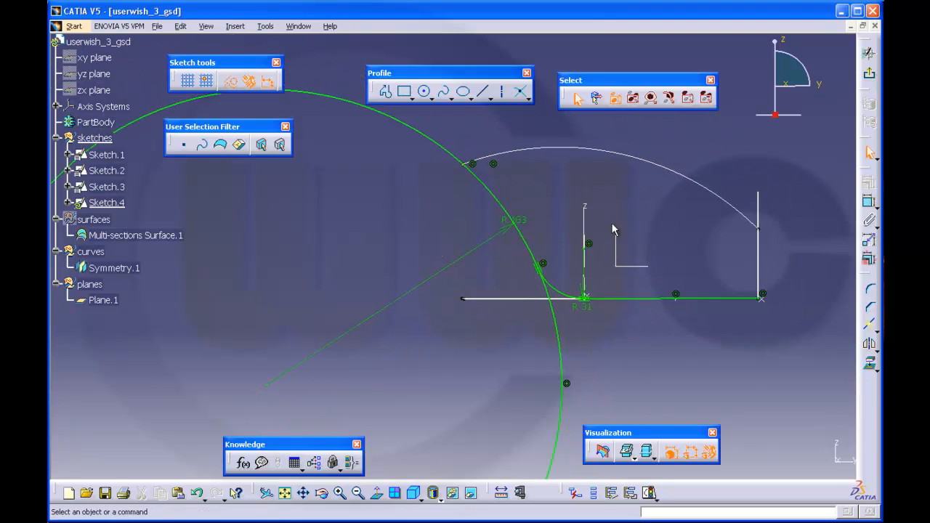
{"action": "left_click", "coordinate": [876, 330]}
{"action": "left_click", "coordinate": [835, 346]}
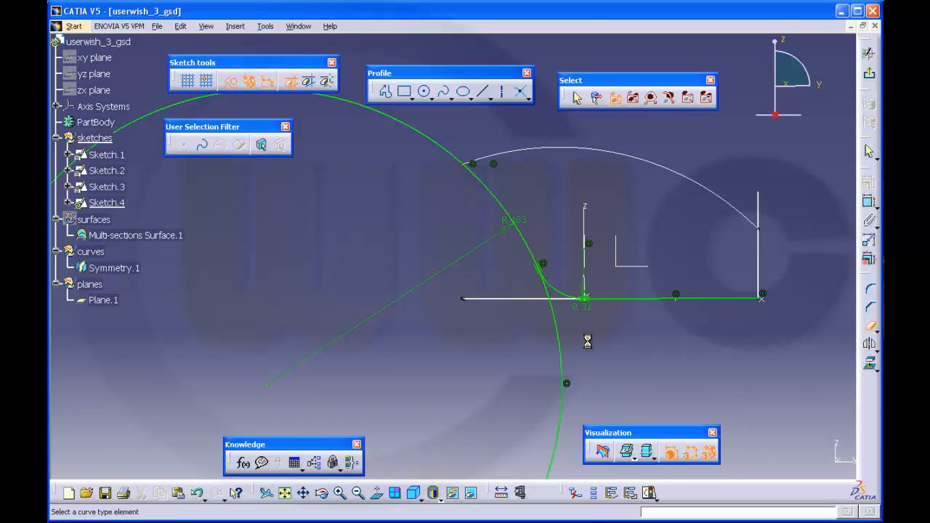
{"action": "left_click", "coordinate": [449, 149]}
{"action": "middle_click_drag", "start_coordinate": [587, 336], "coordinate": [584, 290], "text": "ctrl"}
{"action": "left_click", "coordinate": [615, 322]}
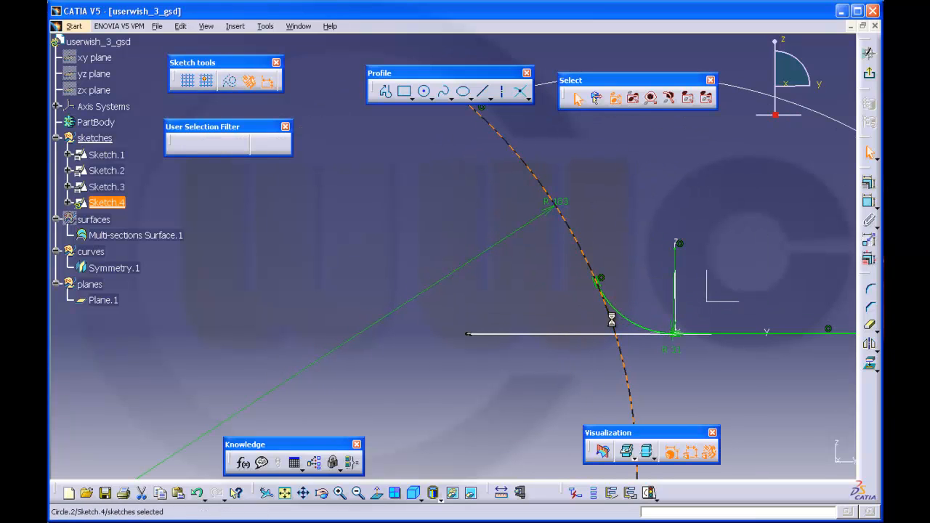
{"action": "left_click", "coordinate": [870, 324]}
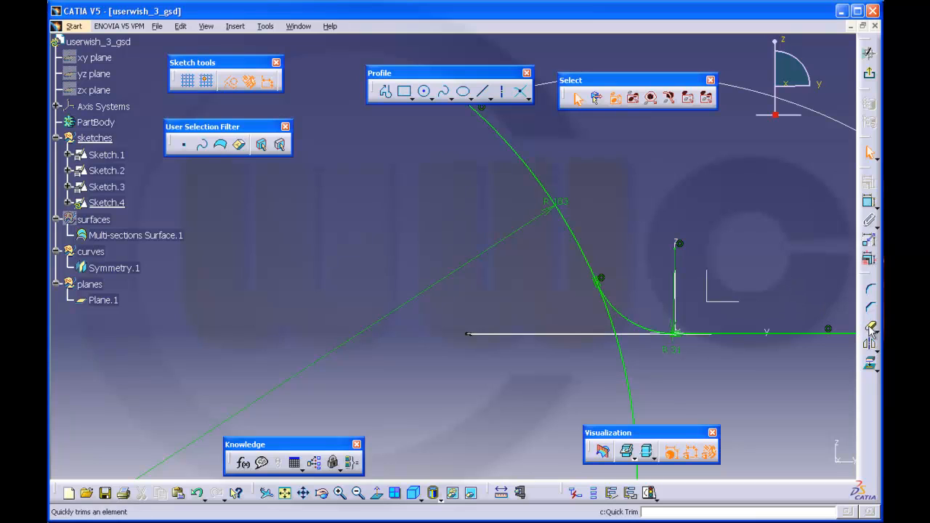
{"action": "left_click", "coordinate": [619, 331]}
- Exit the finished profile sketch and return to the 3D part
{"action": "mouse_move", "coordinate": [657, 338]}
{"action": "middle_mouse_down"}
{"action": "mouse_move", "coordinate": [645, 321]}
{"action": "mouse_move", "coordinate": [652, 353]}
{"action": "middle_mouse_up"}
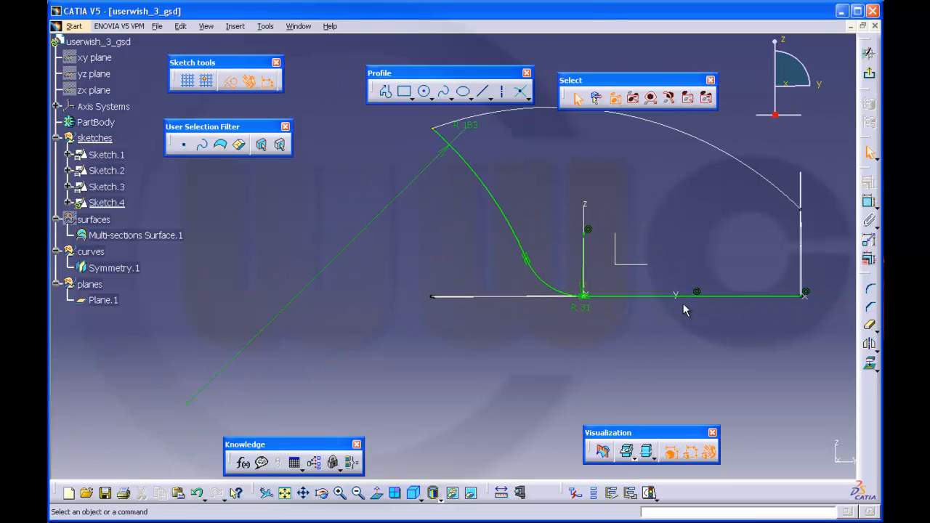
{"action": "middle_click_drag", "start_coordinate": [640, 246], "coordinate": [653, 251], "text": "ctrl"}
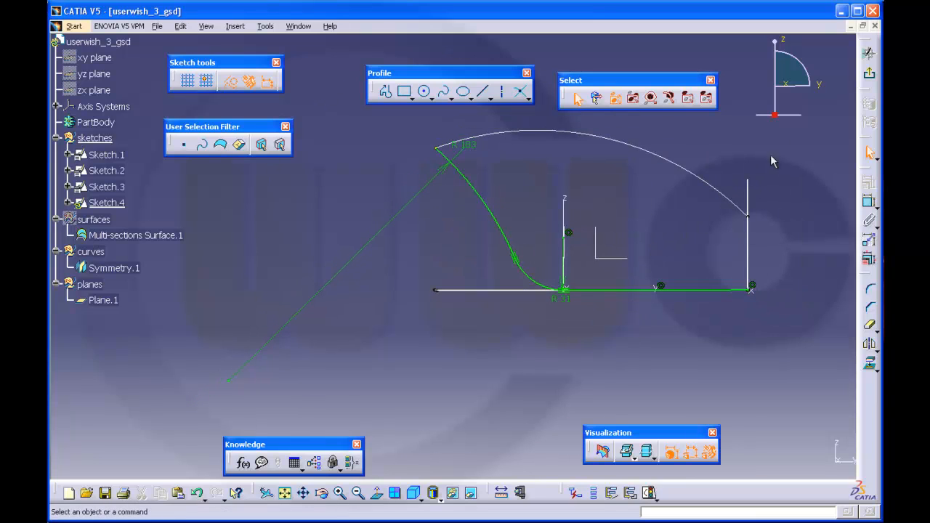
{"action": "left_click", "coordinate": [871, 77]}
{"action": "middle_click_drag", "start_coordinate": [630, 250], "coordinate": [592, 260]}
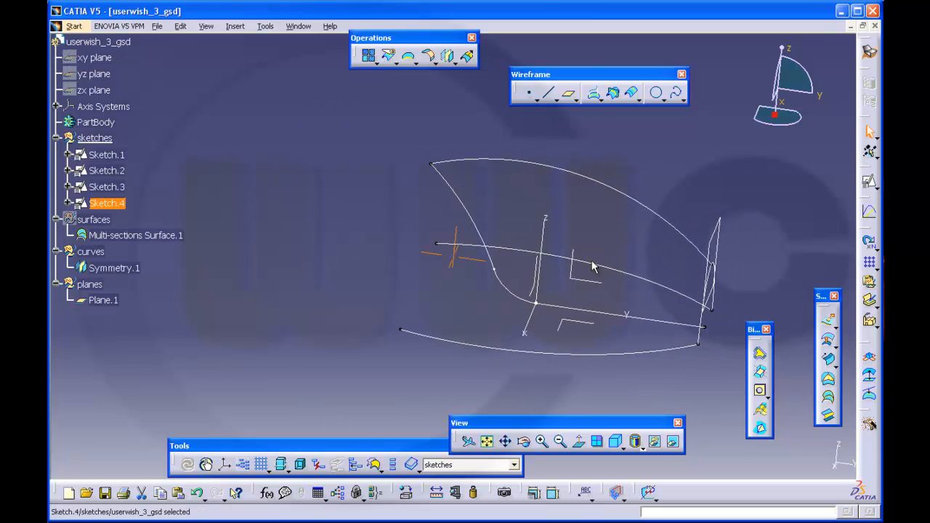
- Show the surfaces geometrical set and define it as the in-work object
{"action": "right_click", "coordinate": [96, 225]}
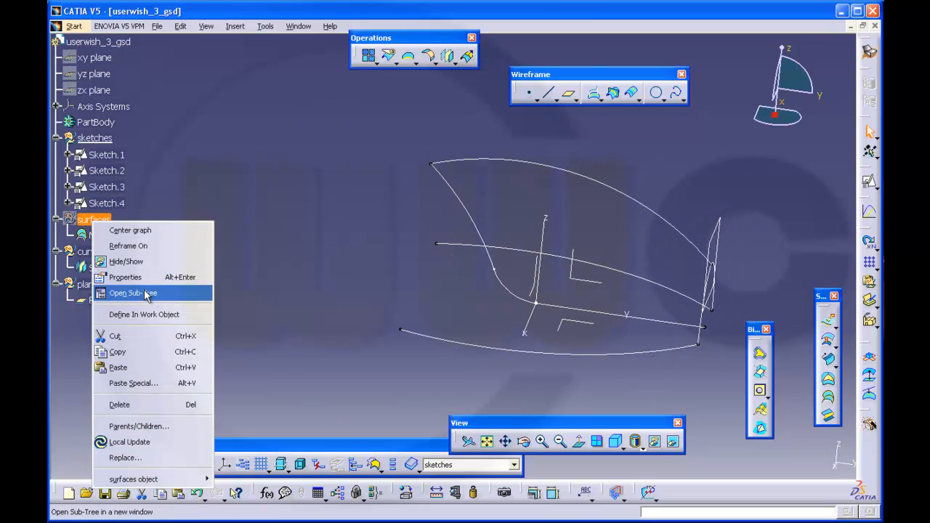
{"action": "left_click", "coordinate": [134, 263]}
{"action": "middle_click_drag", "start_coordinate": [159, 261], "coordinate": [219, 292]}
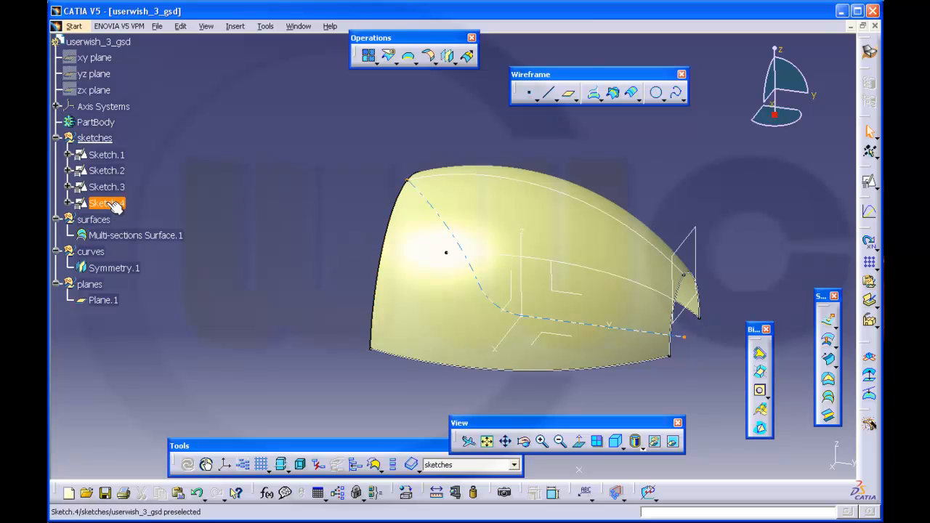
{"action": "right_click", "coordinate": [108, 220]}
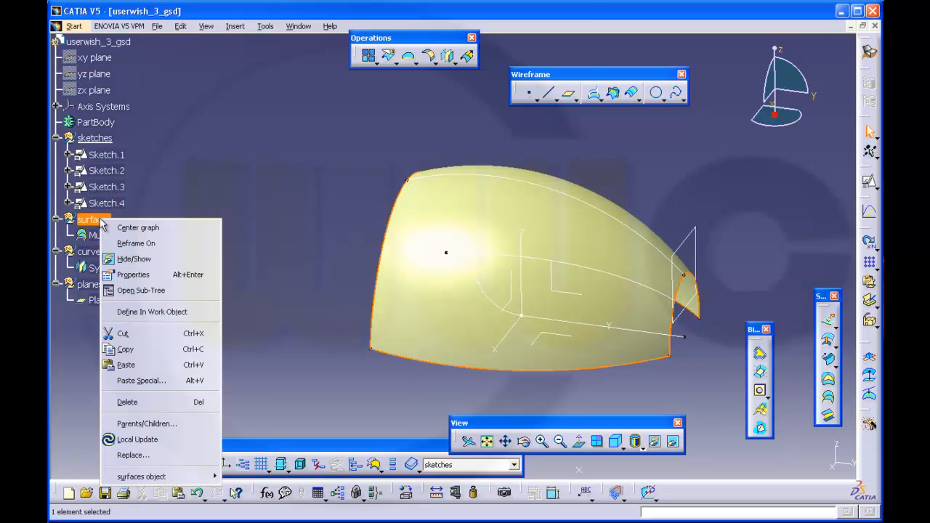
{"action": "left_click", "coordinate": [157, 310]}
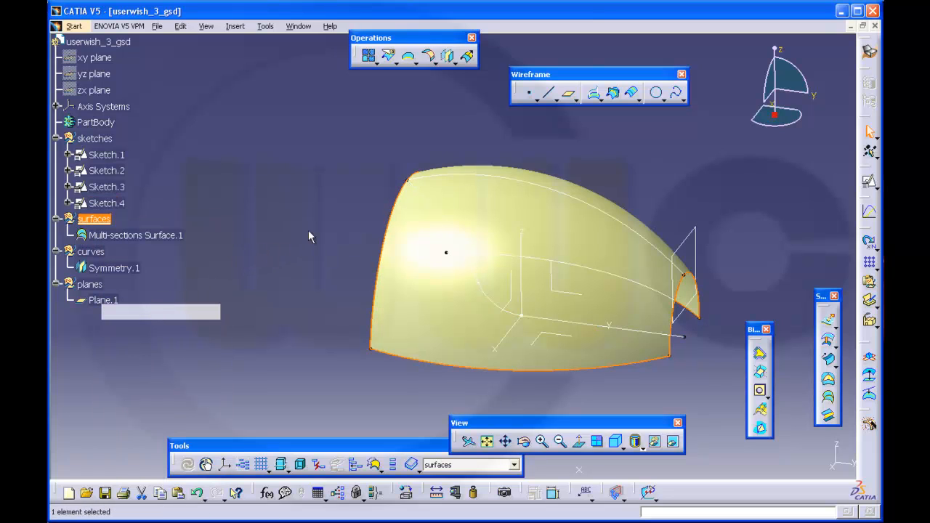
- Extrude Sketch.4 as a surface along the sketch normal, with Limit 1 at 100 mm and Limit 2 at 1000 mm
{"action": "left_click", "coordinate": [109, 203]}
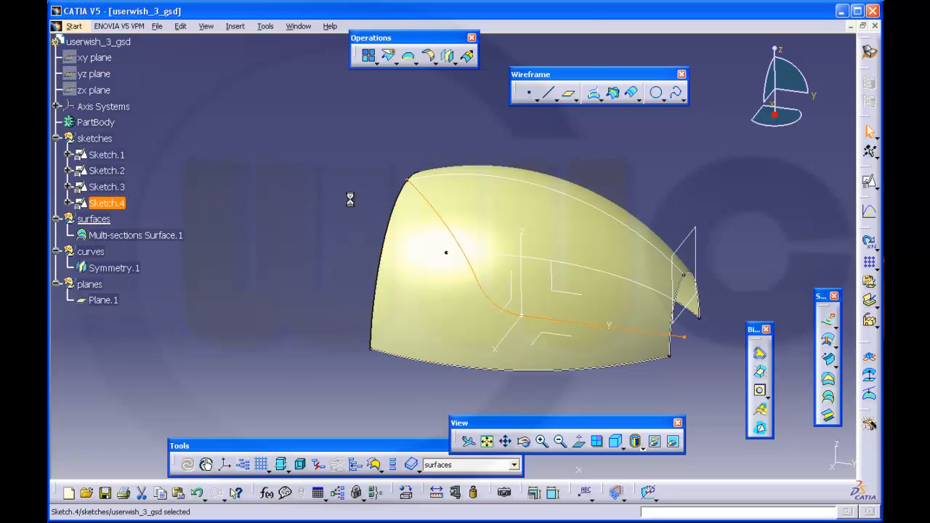
{"action": "left_click", "coordinate": [830, 325]}
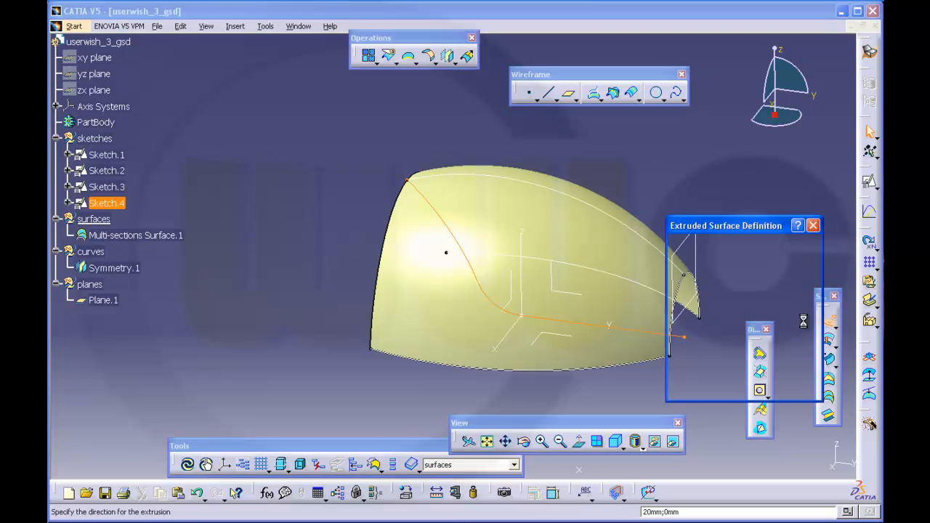
{"action": "middle_click_drag", "start_coordinate": [307, 279], "coordinate": [470, 328]}
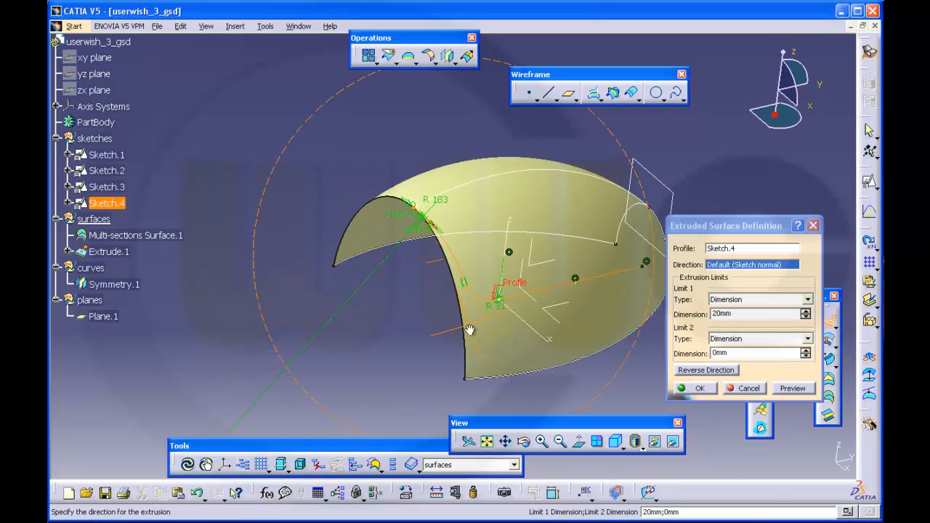
{"action": "middle_click_drag", "start_coordinate": [649, 354], "coordinate": [567, 328]}
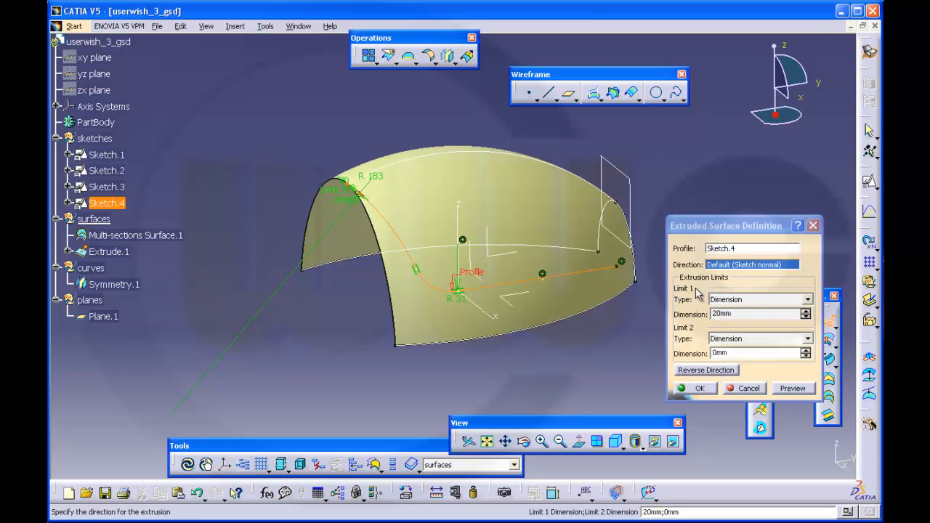
{"action": "middle_click_drag", "start_coordinate": [627, 329], "coordinate": [696, 332]}
{"action": "left_click", "coordinate": [806, 311]}
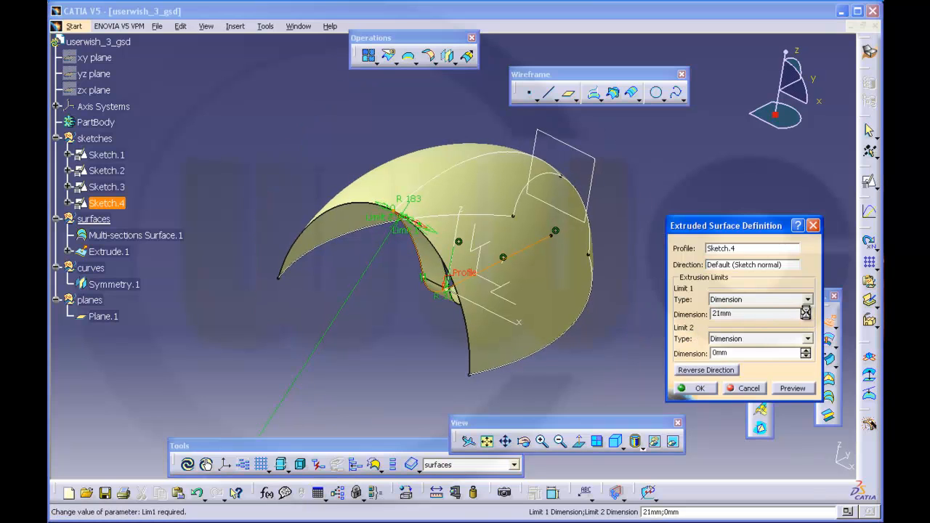
{"action": "left_click_drag", "start_coordinate": [805, 311], "coordinate": [805, 311]}
{"action": "double_click", "coordinate": [735, 313]}
{"action": "type", "text": "100"}
{"action": "key", "text": "Tab"}
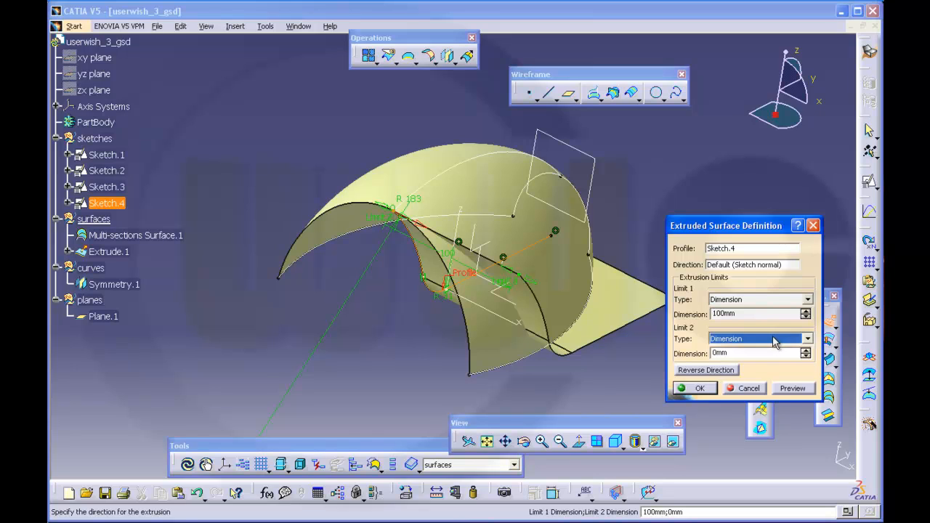
{"action": "key", "text": "Tab"}
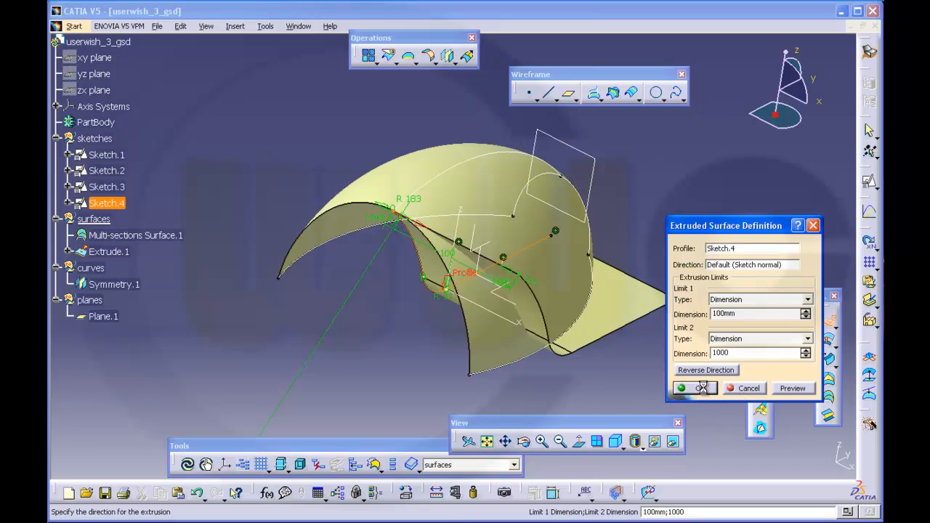
{"action": "left_click", "coordinate": [699, 388]}
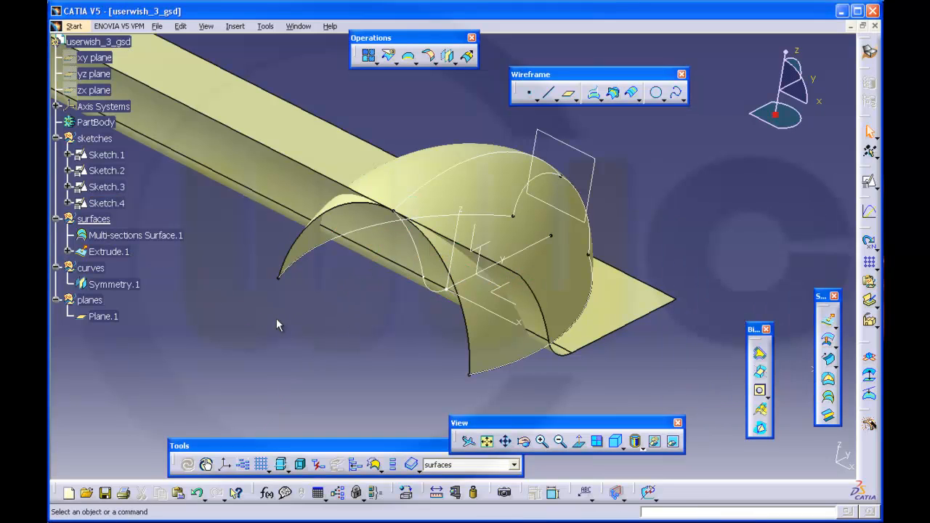
- Reopen the extruded surface's definition and set its Limit 2 dimension to 100 mm
{"action": "left_click", "coordinate": [111, 252]}
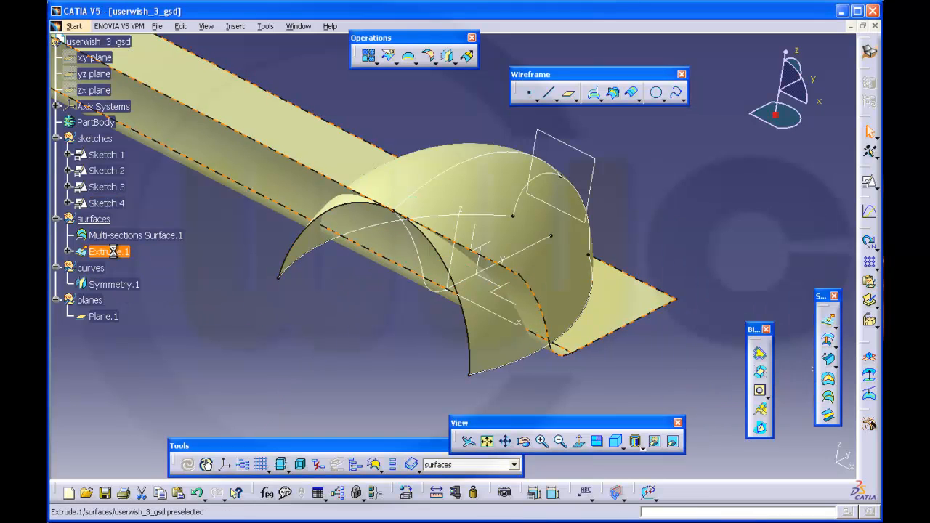
{"action": "double_click", "coordinate": [112, 251]}
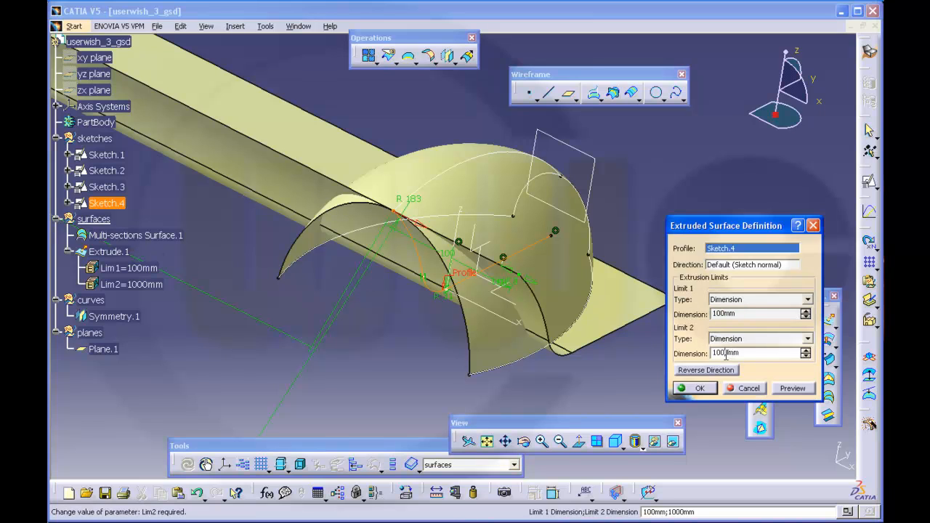
{"action": "key", "text": "Return"}
{"action": "middle_click_drag", "start_coordinate": [656, 350], "coordinate": [560, 316]}
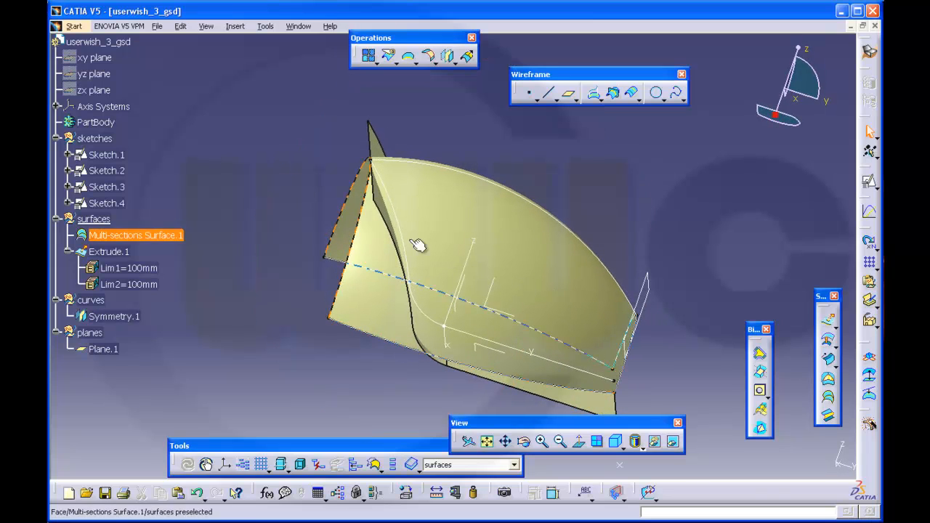
- Extrapolate the upper straight edge of the extruded surface by a length of 10 mm with tangent continuity
{"action": "middle_click_drag", "start_coordinate": [390, 213], "coordinate": [399, 165]}
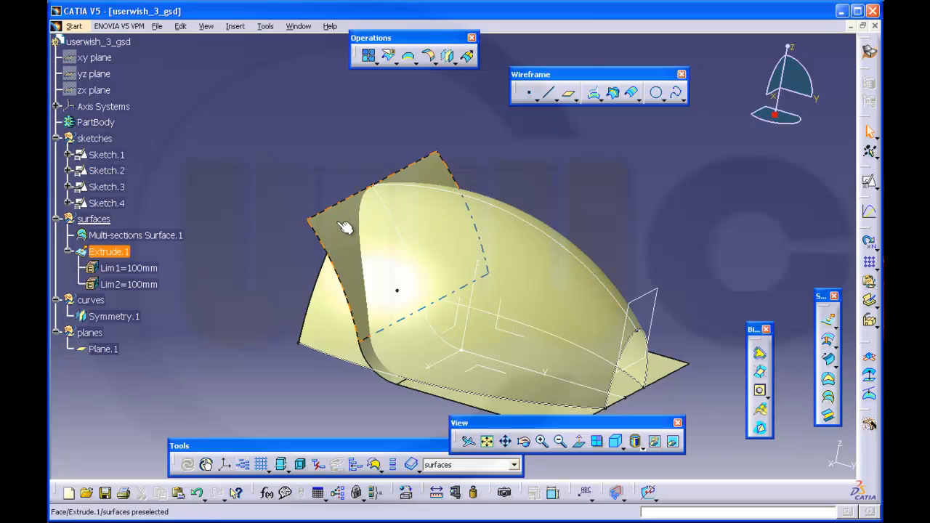
{"action": "left_click", "coordinate": [467, 58]}
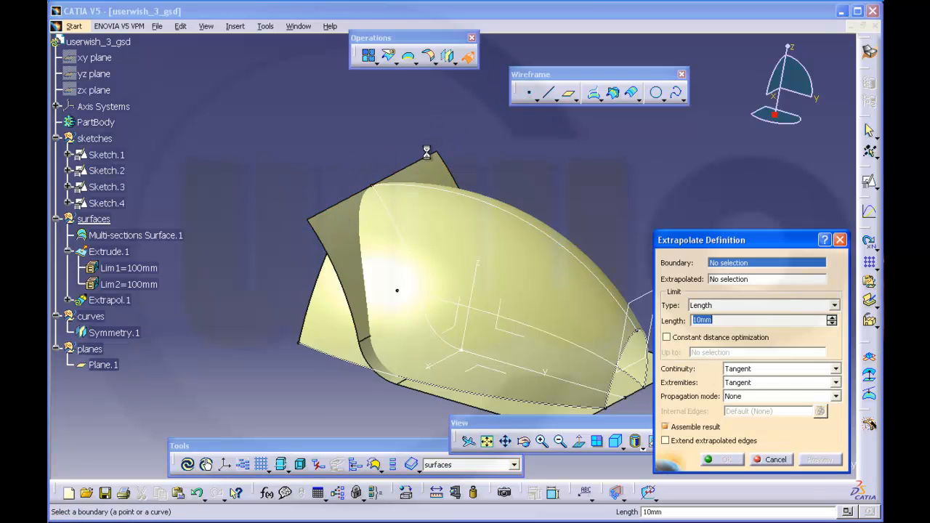
{"action": "left_click", "coordinate": [422, 169]}
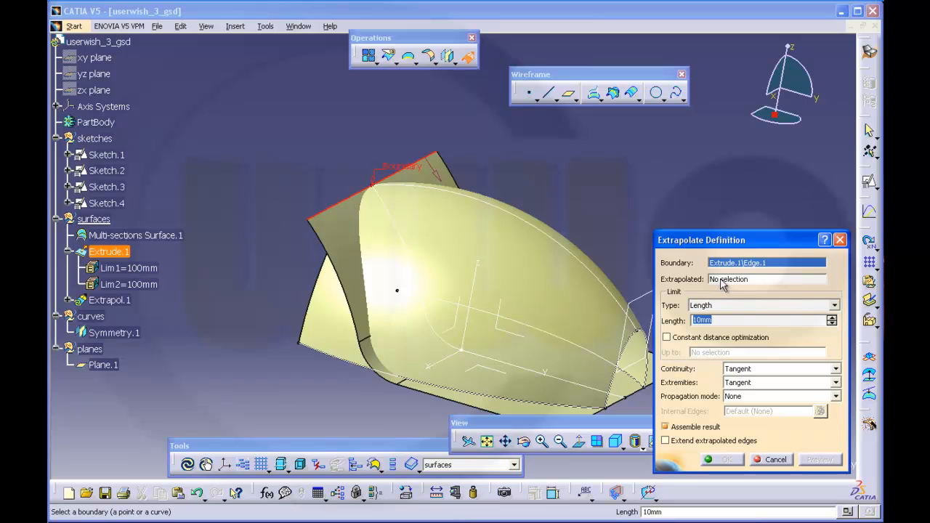
{"action": "left_click", "coordinate": [339, 244]}
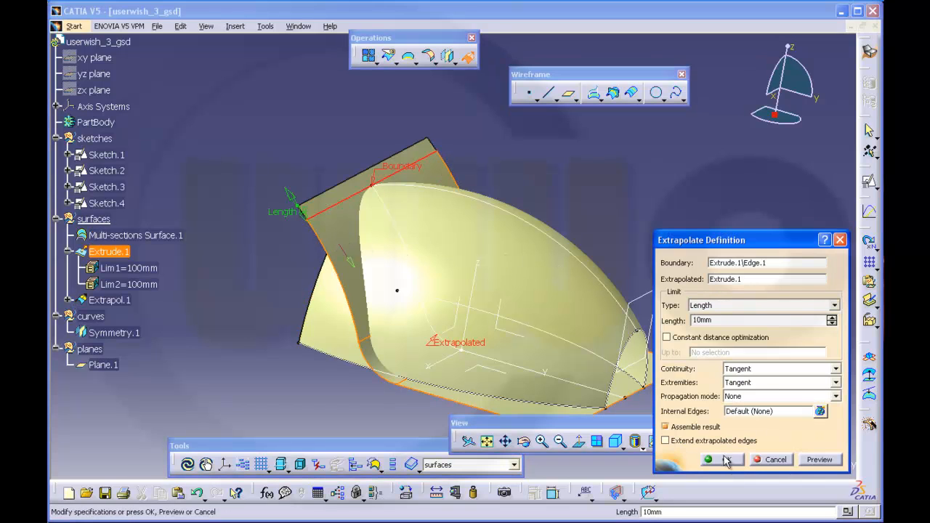
{"action": "left_click", "coordinate": [727, 460]}
- Split the multi-sections surface with the extrapolated surface, keeping the domed side, and hide the extrapolated cutting surface
{"action": "middle_click_drag", "start_coordinate": [515, 258], "coordinate": [604, 185]}
{"action": "left_click", "coordinate": [512, 149]}
{"action": "left_click", "coordinate": [394, 63]}
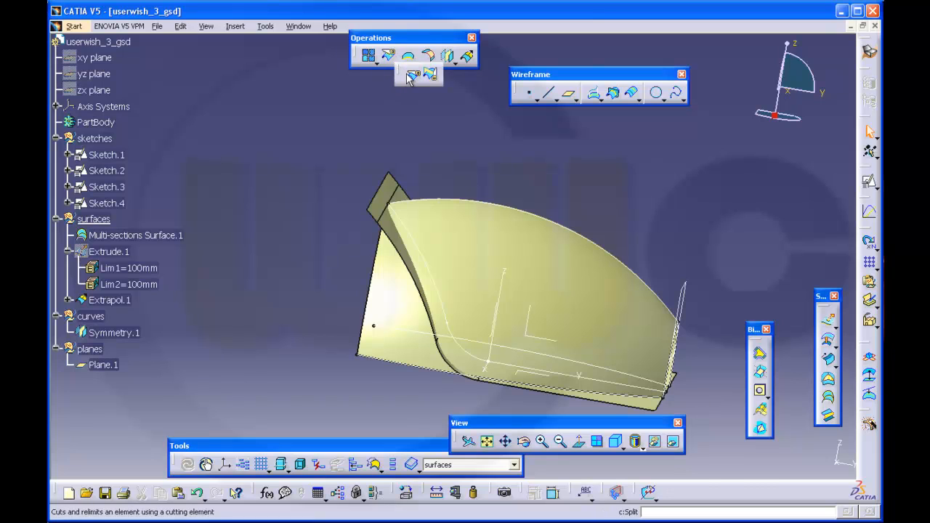
{"action": "left_click", "coordinate": [411, 75]}
{"action": "left_click", "coordinate": [463, 236]}
{"action": "left_click", "coordinate": [394, 231]}
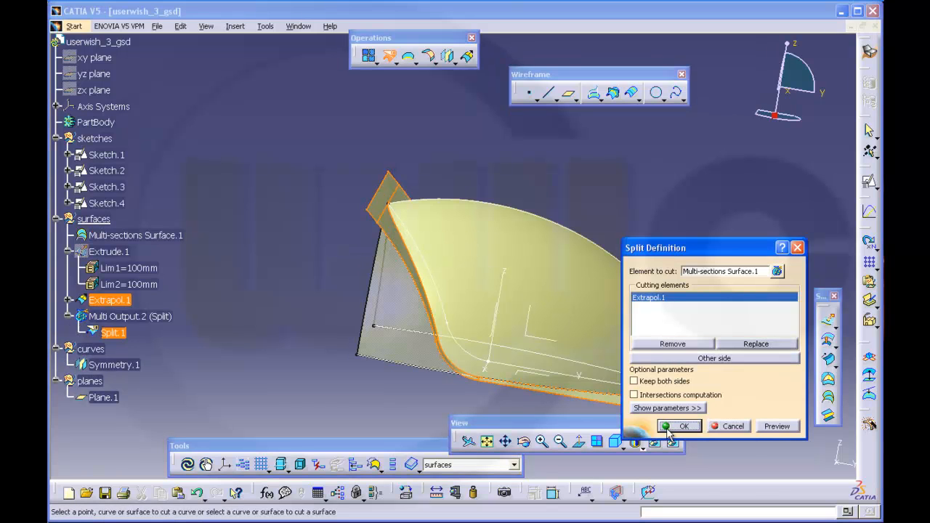
{"action": "left_click", "coordinate": [669, 428]}
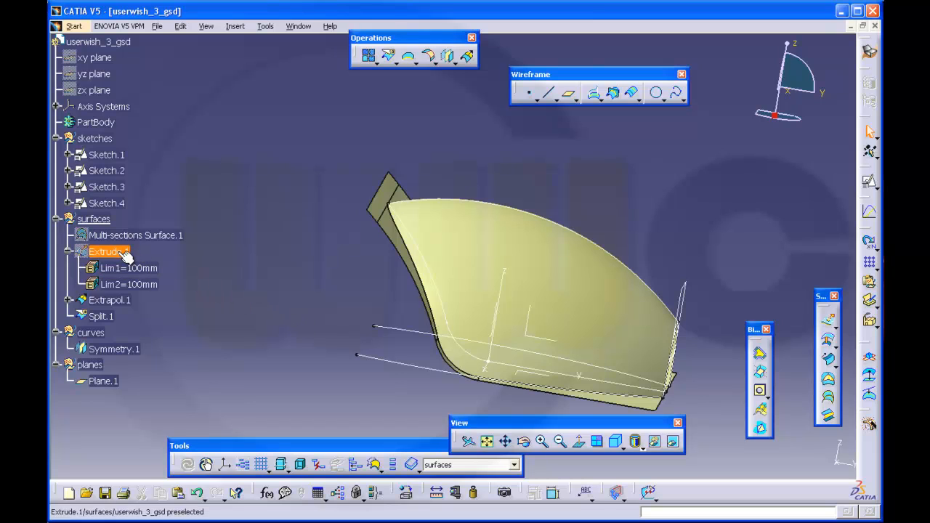
{"action": "right_click", "coordinate": [109, 301]}
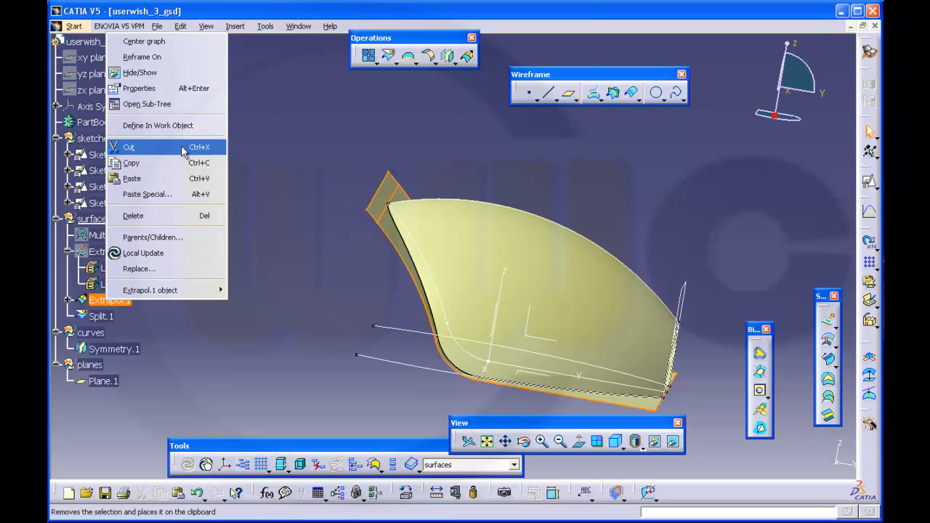
{"action": "left_click", "coordinate": [160, 80]}
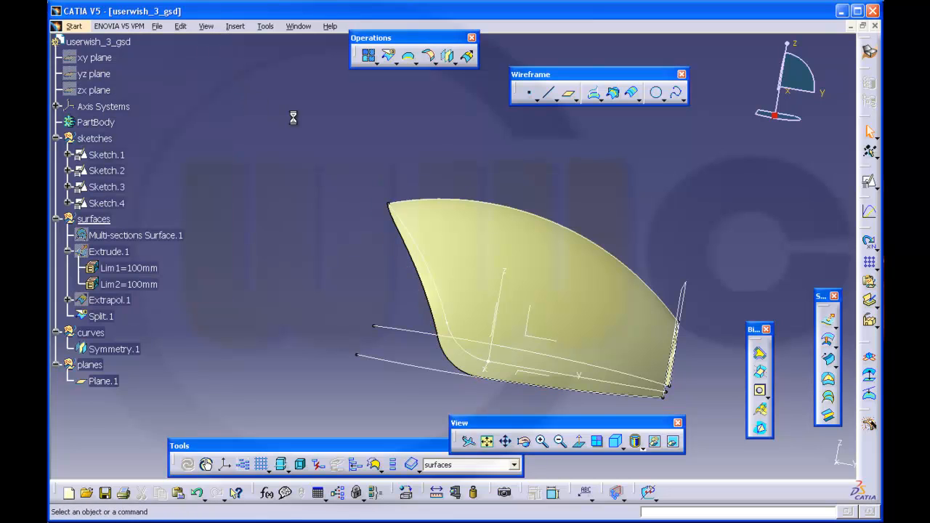
- Create a point-point line joining the two lower endpoints of the small arch, from the Symmetry.1 vertex to the Sketch.1 vertex
{"action": "middle_click_drag", "start_coordinate": [535, 181], "coordinate": [454, 210]}
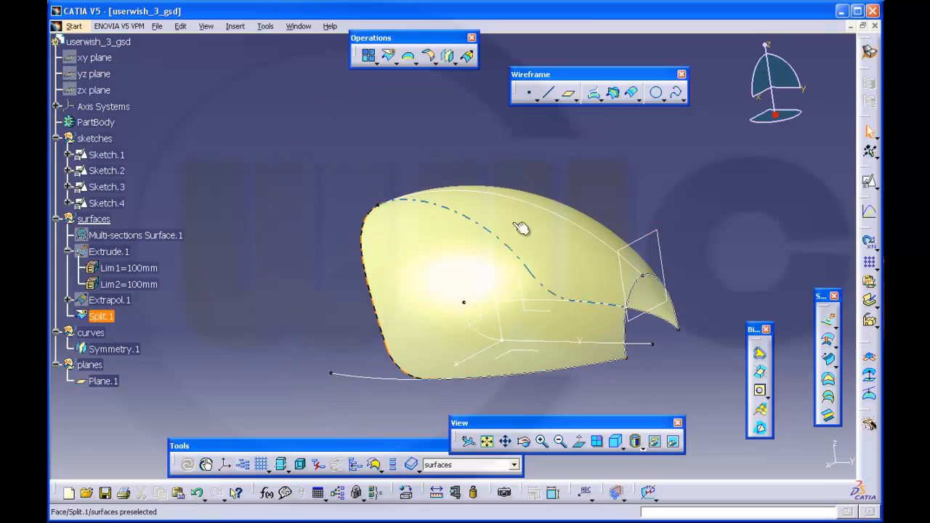
{"action": "middle_click_drag", "start_coordinate": [671, 318], "coordinate": [613, 314]}
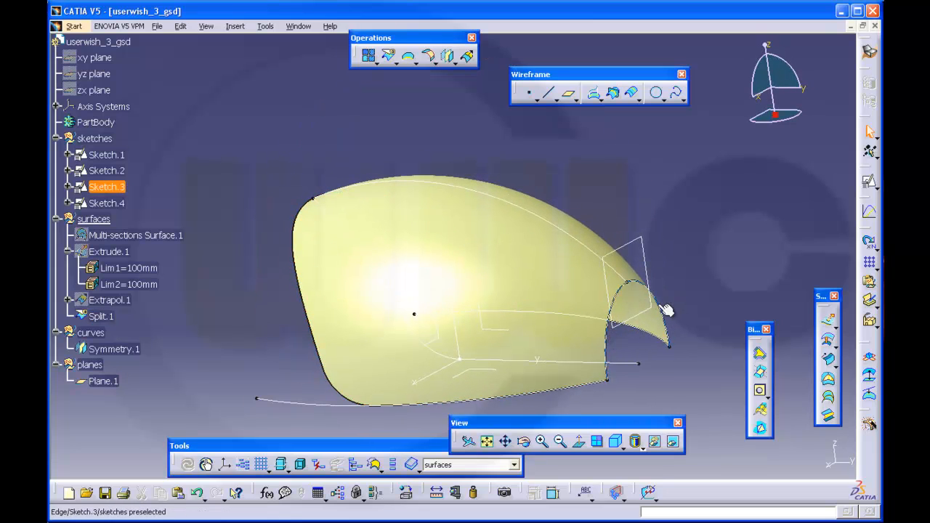
{"action": "middle_click_drag", "start_coordinate": [634, 341], "coordinate": [614, 331]}
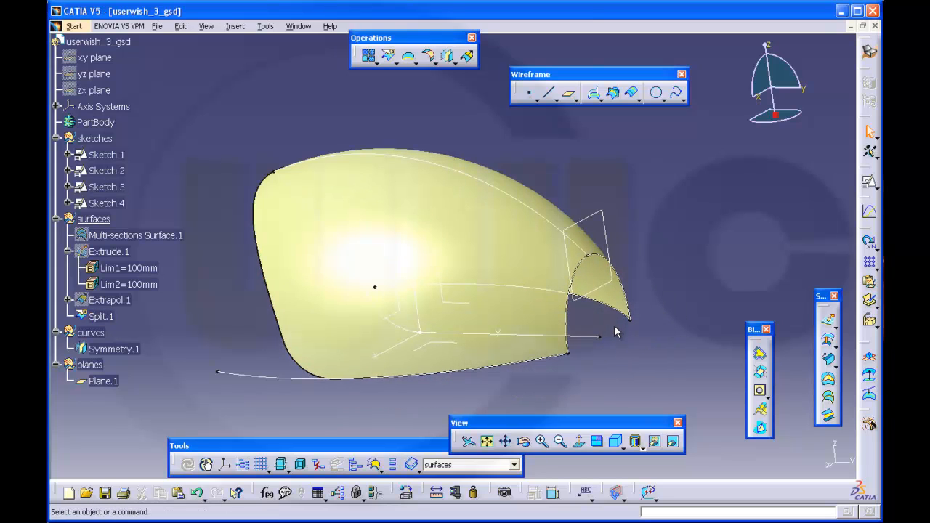
{"action": "middle_click_drag", "start_coordinate": [714, 280], "coordinate": [676, 266]}
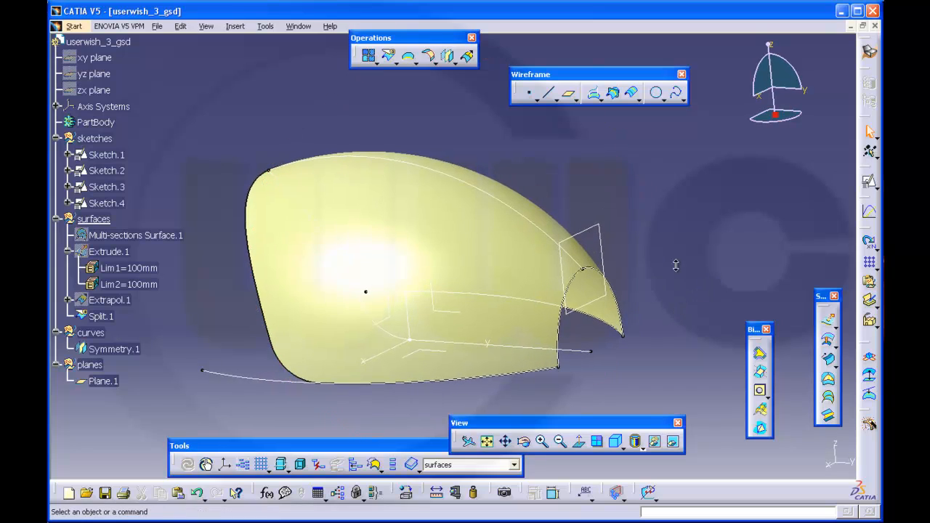
{"action": "left_click", "coordinate": [549, 99]}
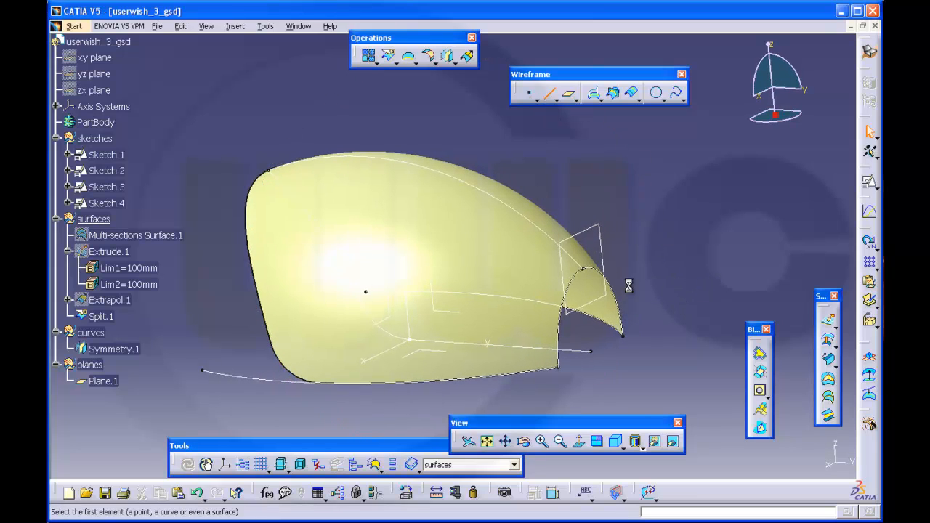
{"action": "left_click", "coordinate": [565, 371]}
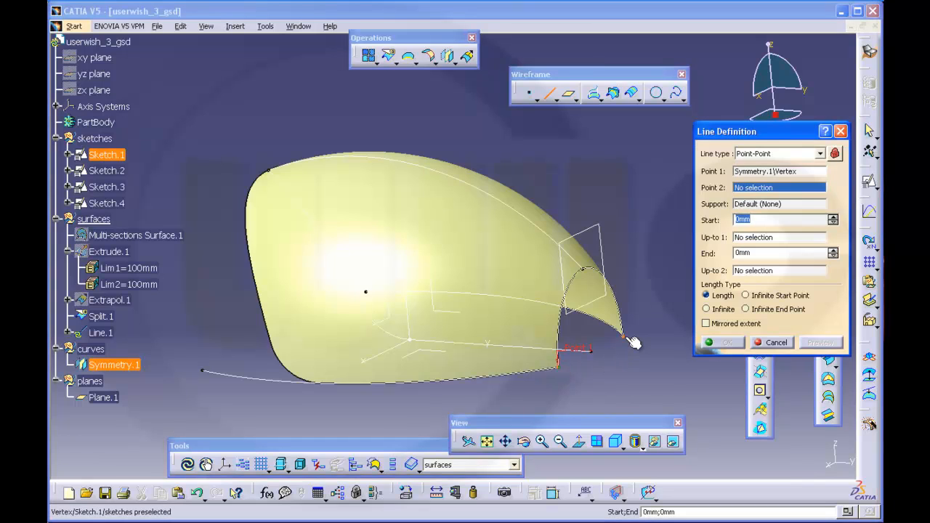
{"action": "left_click", "coordinate": [637, 344]}
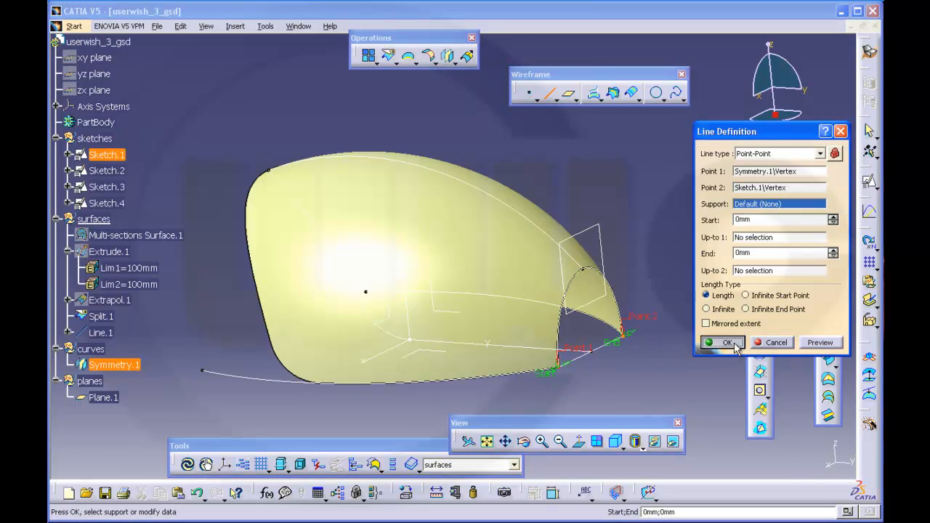
{"action": "left_click", "coordinate": [727, 342]}
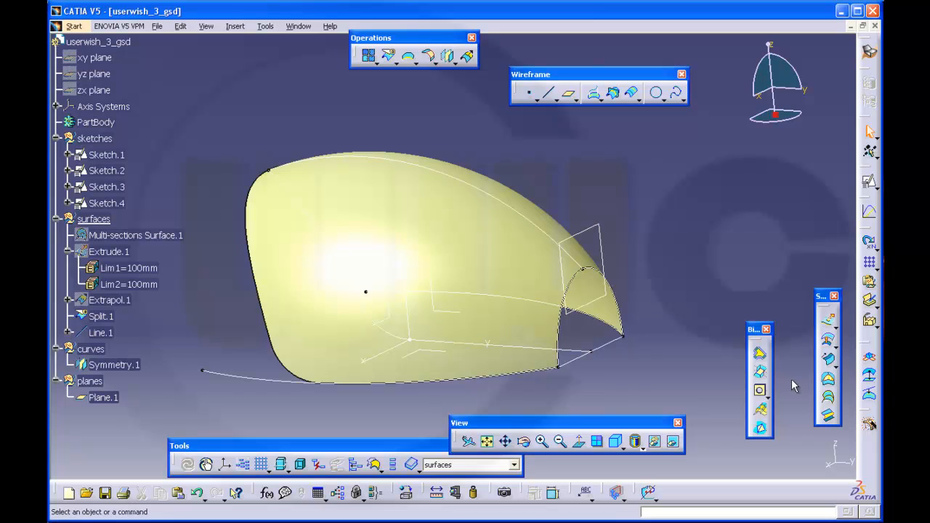
- Close the small arch opening with a Fill surface bounded by Line.1 and Sketch.3
{"action": "left_click", "coordinate": [829, 378]}
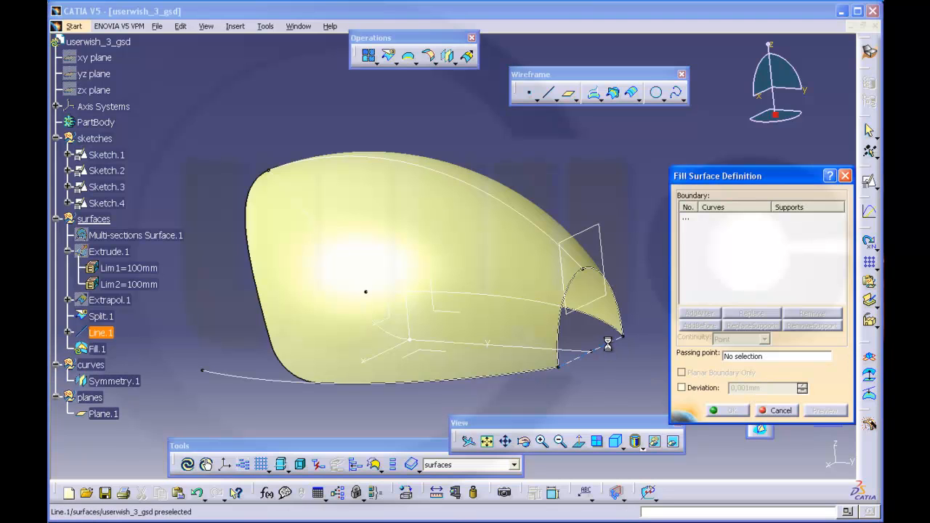
{"action": "left_click", "coordinate": [615, 342]}
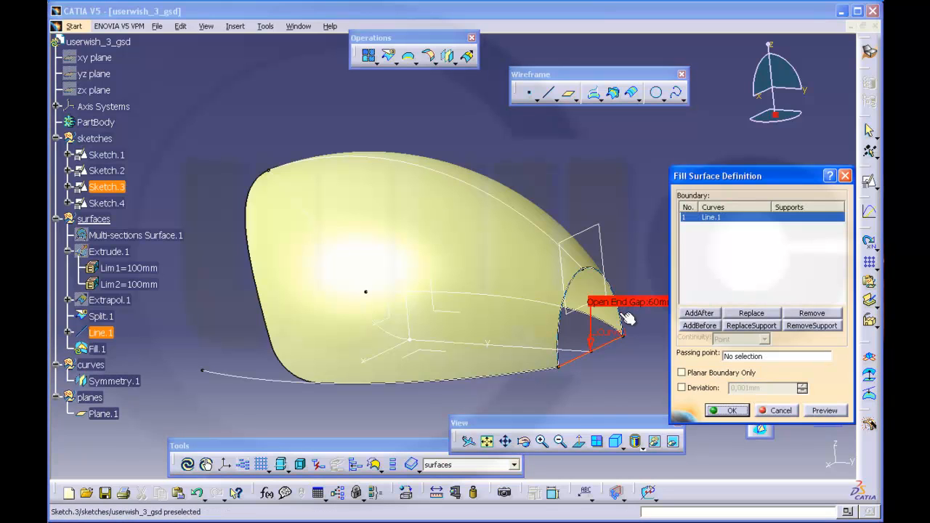
{"action": "left_click", "coordinate": [627, 318]}
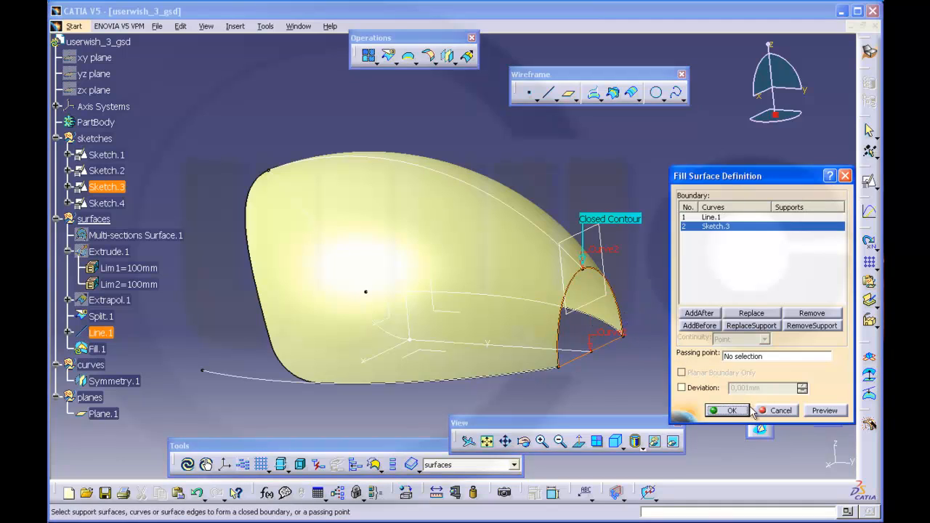
{"action": "left_click", "coordinate": [732, 412]}
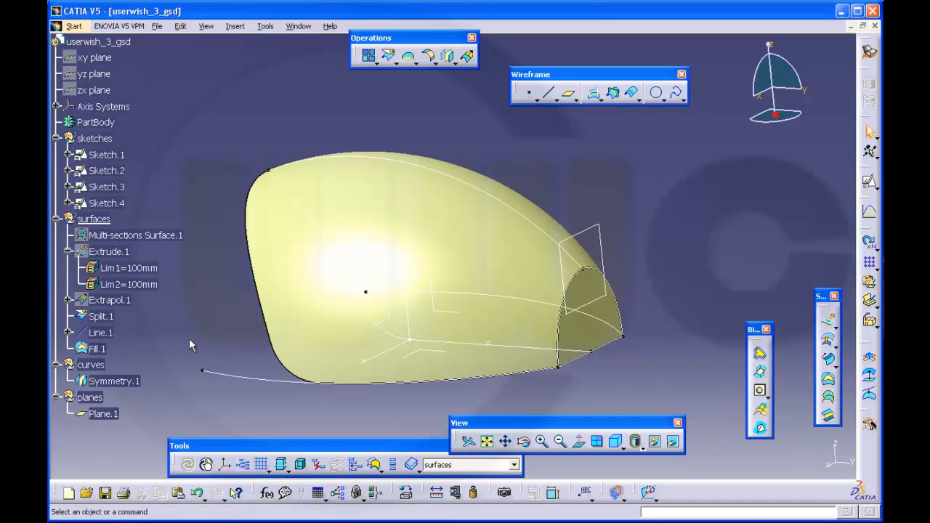
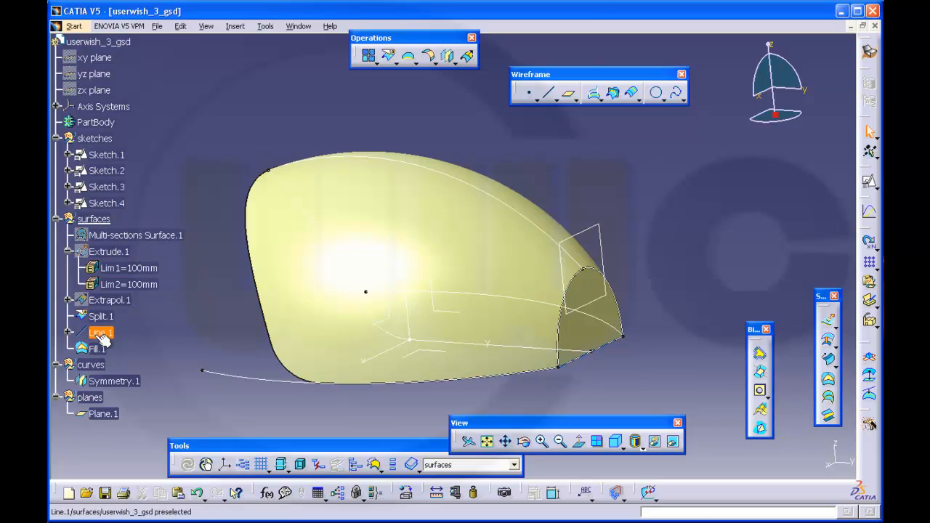
- Move Line.1 into the curves geometrical set and hide both Symmetry.1 and Line.1
{"action": "left_click_drag", "start_coordinate": [100, 333], "coordinate": [90, 365]}
{"action": "middle_click_drag", "start_coordinate": [218, 342], "coordinate": [652, 215]}
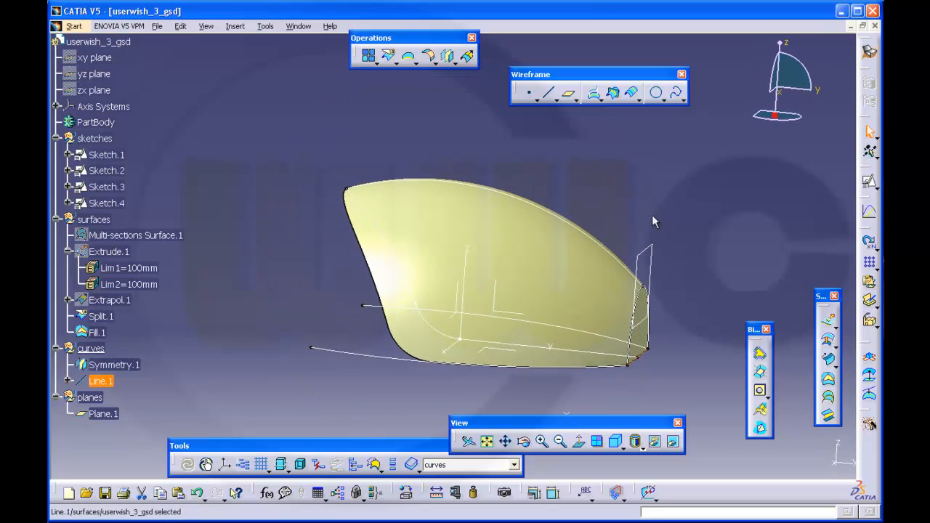
{"action": "left_click", "coordinate": [369, 364]}
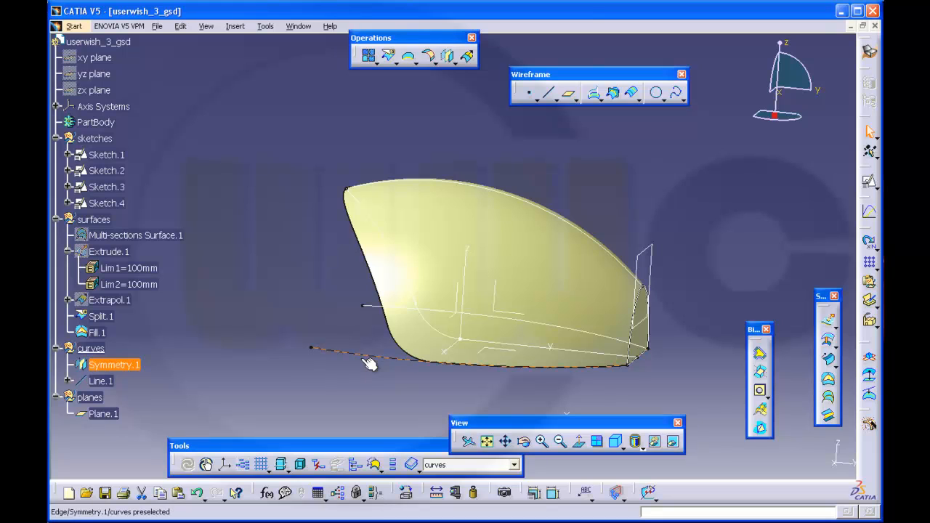
{"action": "right_click", "coordinate": [122, 365]}
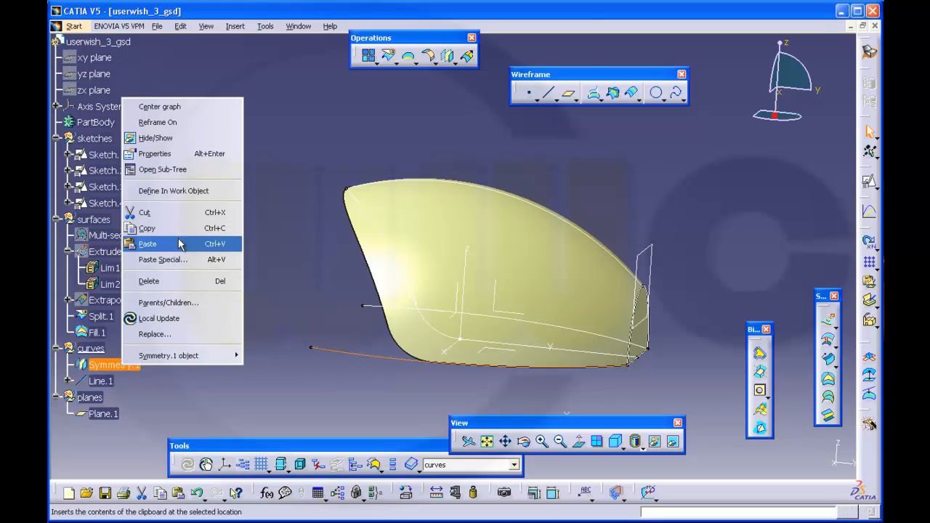
{"action": "left_click", "coordinate": [156, 138]}
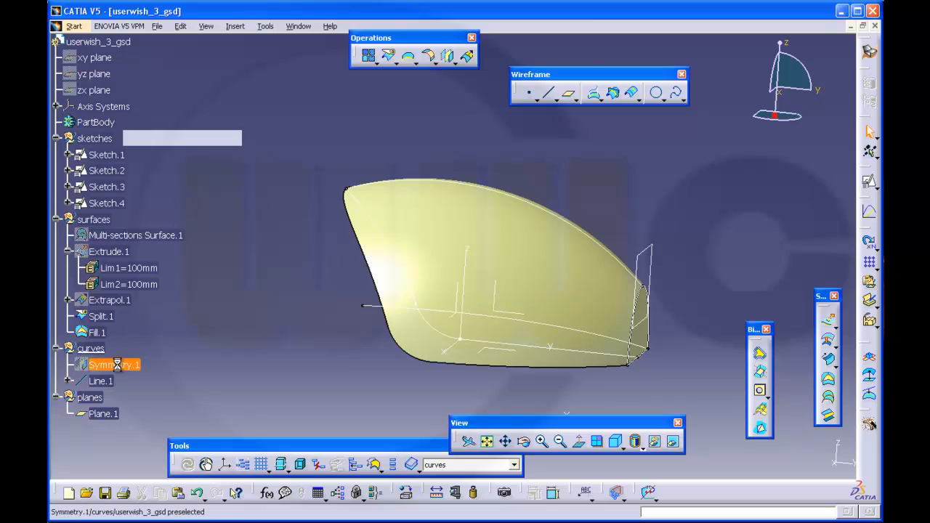
{"action": "left_click", "coordinate": [100, 381]}
{"action": "right_click", "coordinate": [109, 383]}
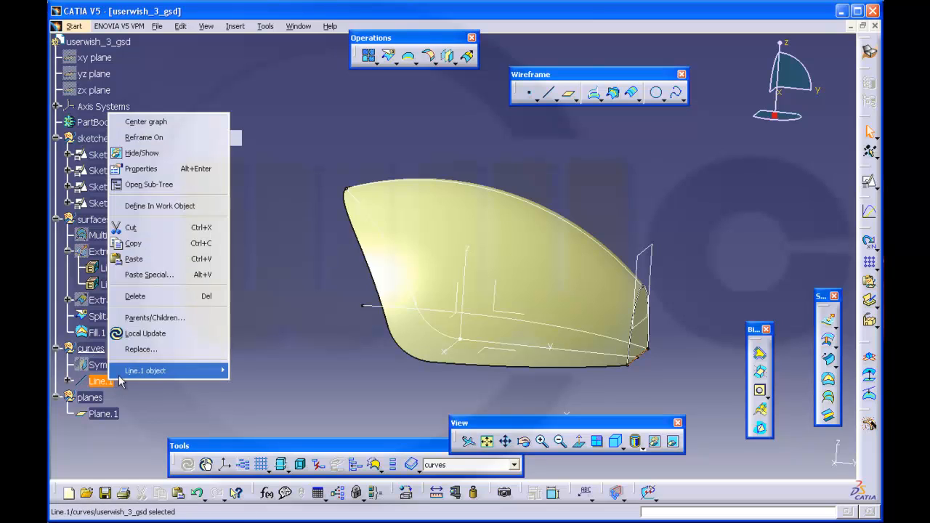
{"action": "left_click", "coordinate": [182, 155]}
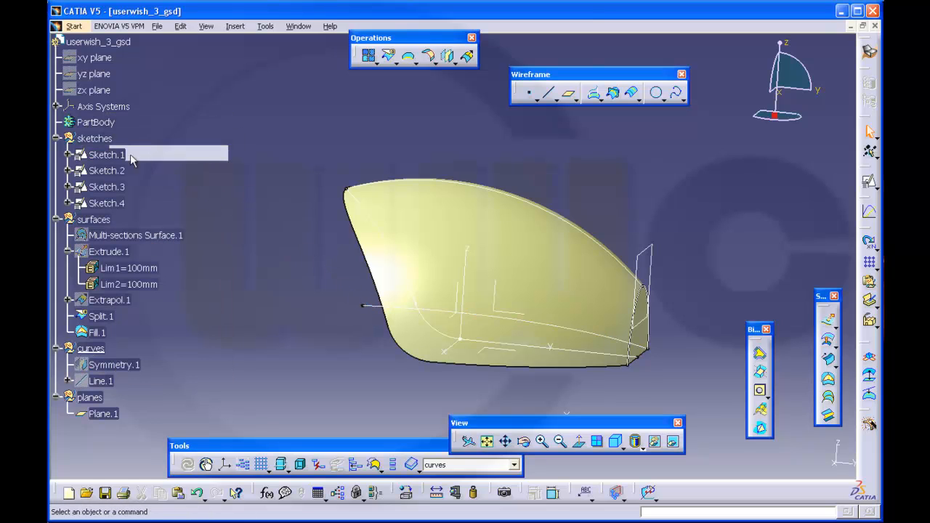
- Hide Sketch.1, Sketch.2, Sketch.3 and Sketch.4 so only the surface geometry remains displayed
{"action": "right_click", "coordinate": [107, 152]}
{"action": "left_click", "coordinate": [179, 191]}
{"action": "middle_click_drag", "start_coordinate": [336, 212], "coordinate": [333, 232]}
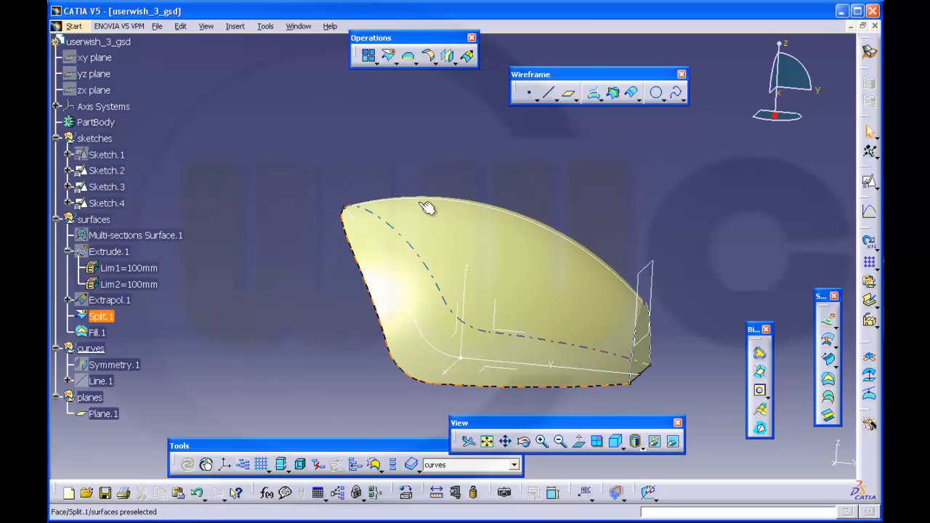
{"action": "right_click", "coordinate": [114, 170]}
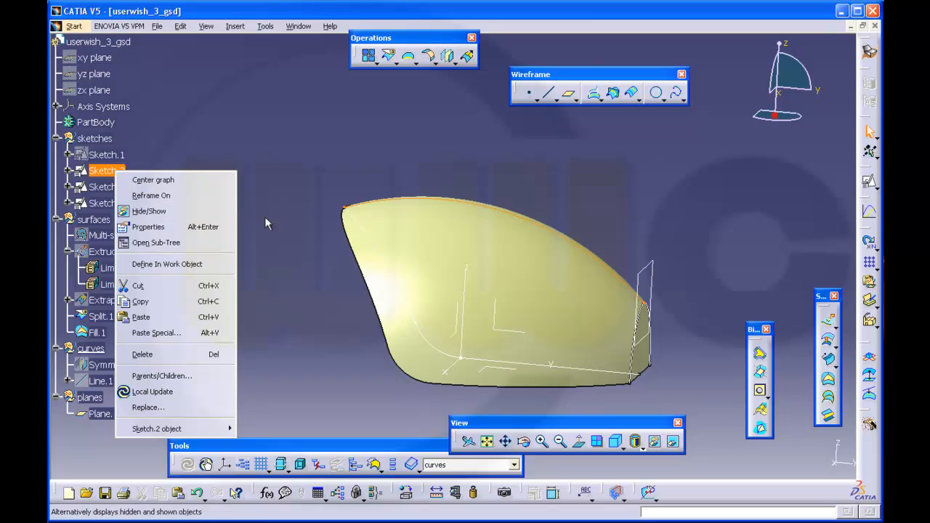
{"action": "left_click", "coordinate": [179, 219]}
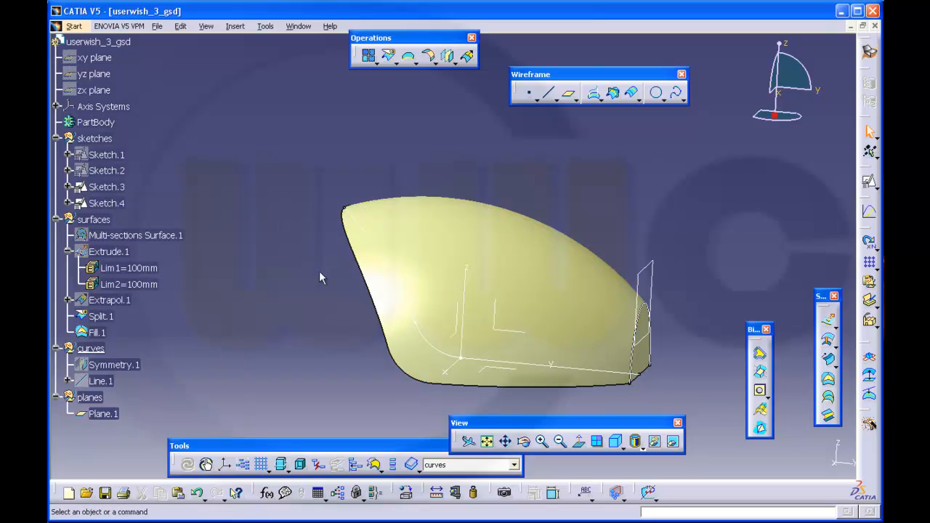
{"action": "right_click", "coordinate": [119, 188]}
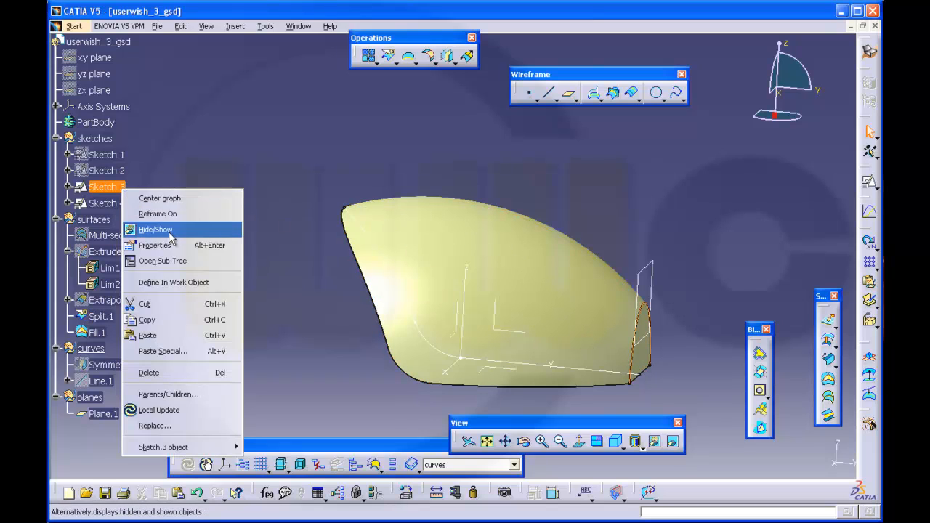
{"action": "left_click", "coordinate": [169, 231]}
{"action": "right_click", "coordinate": [115, 203]}
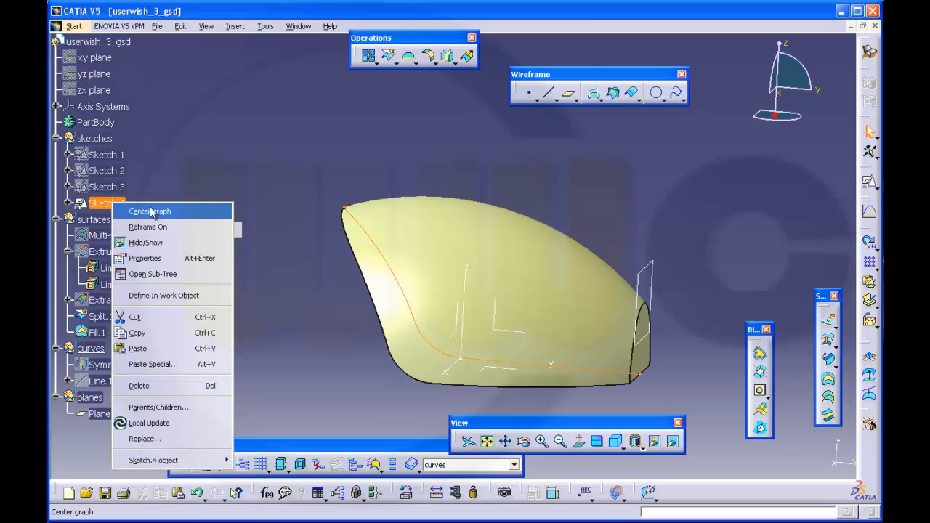
{"action": "left_click", "coordinate": [178, 243]}
{"action": "mouse_move", "coordinate": [536, 211]}
{"action": "middle_mouse_down"}
{"action": "mouse_move", "coordinate": [485, 239]}
{"action": "mouse_move", "coordinate": [426, 208]}
{"action": "mouse_move", "coordinate": [611, 248]}
{"action": "mouse_move", "coordinate": [591, 216]}
{"action": "middle_mouse_up"}
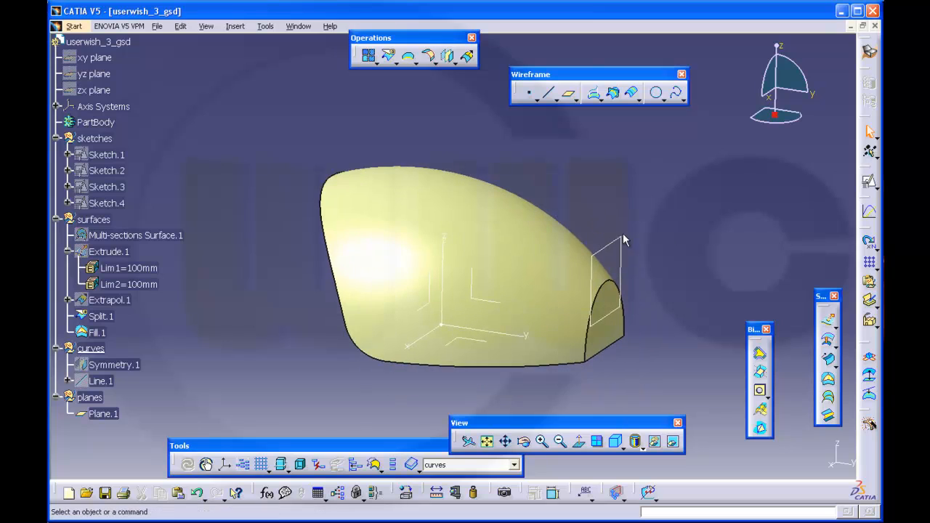
- Create a positioned sketch on the absolute axis system's xy plane with both the H and V directions reversed
{"action": "left_click", "coordinate": [872, 184]}
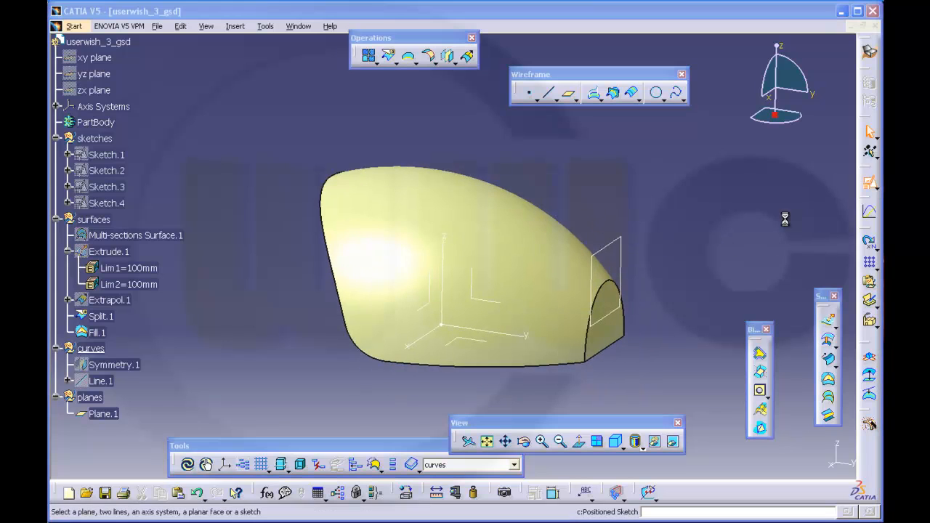
{"action": "left_click", "coordinate": [483, 338]}
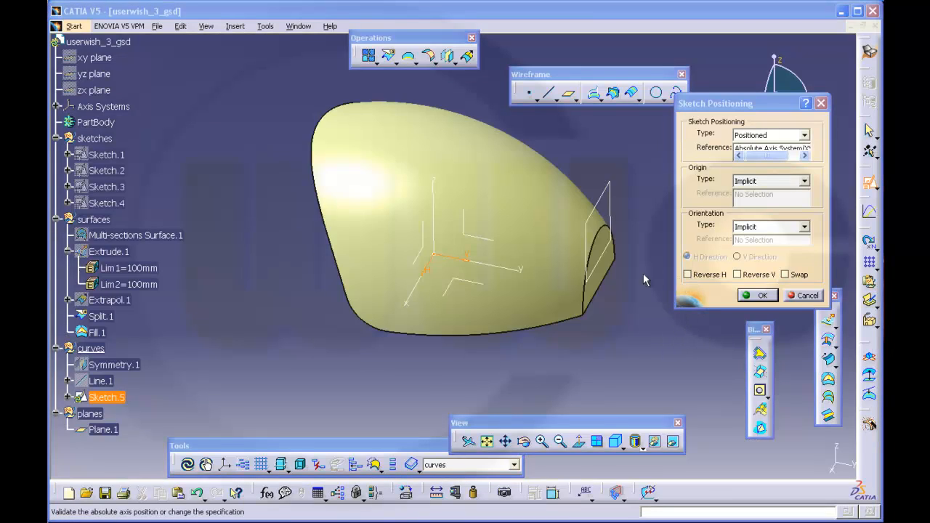
{"action": "left_click", "coordinate": [688, 275]}
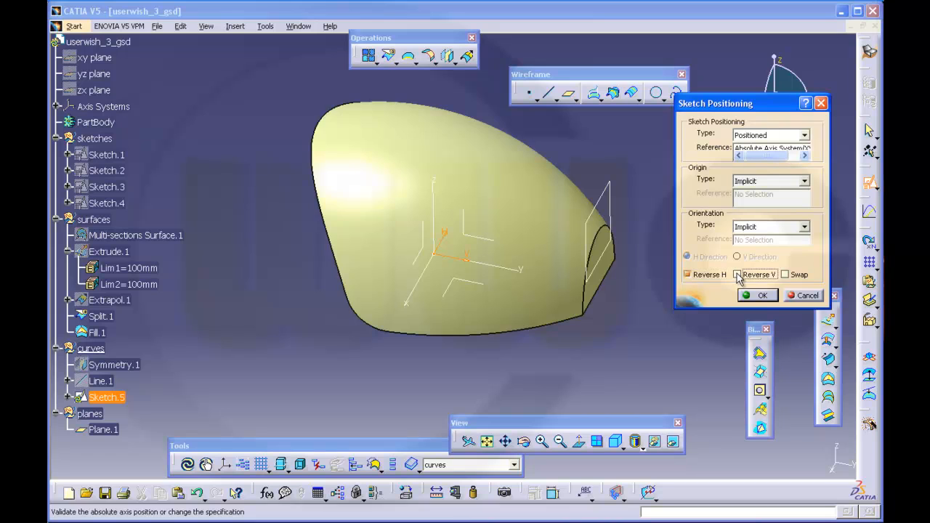
{"action": "left_click", "coordinate": [759, 297]}
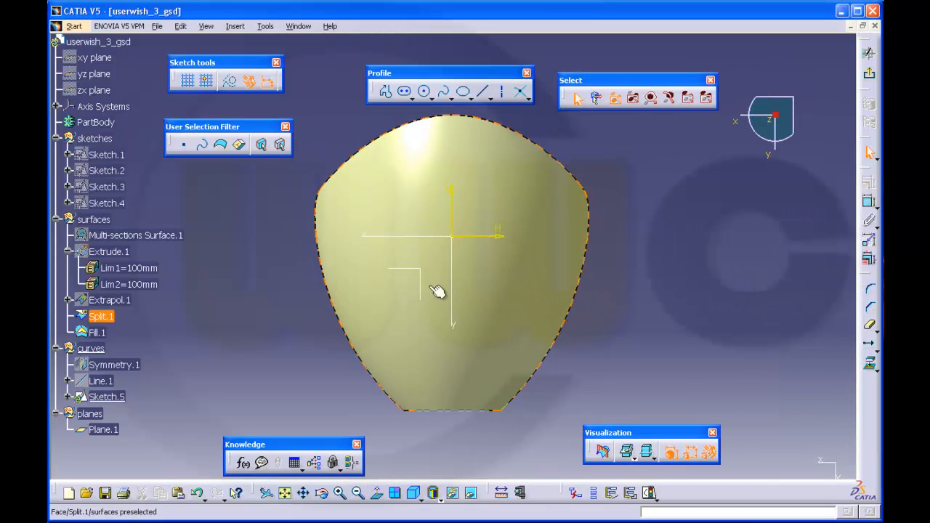
- Hide the surfaces geometrical set and the sketch's own H and V axes
{"action": "right_click", "coordinate": [96, 220]}
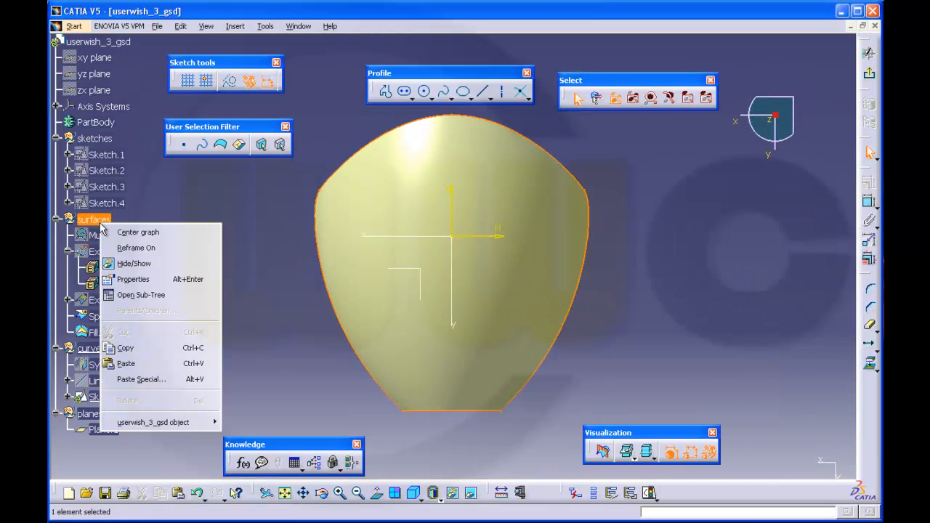
{"action": "left_click", "coordinate": [138, 263]}
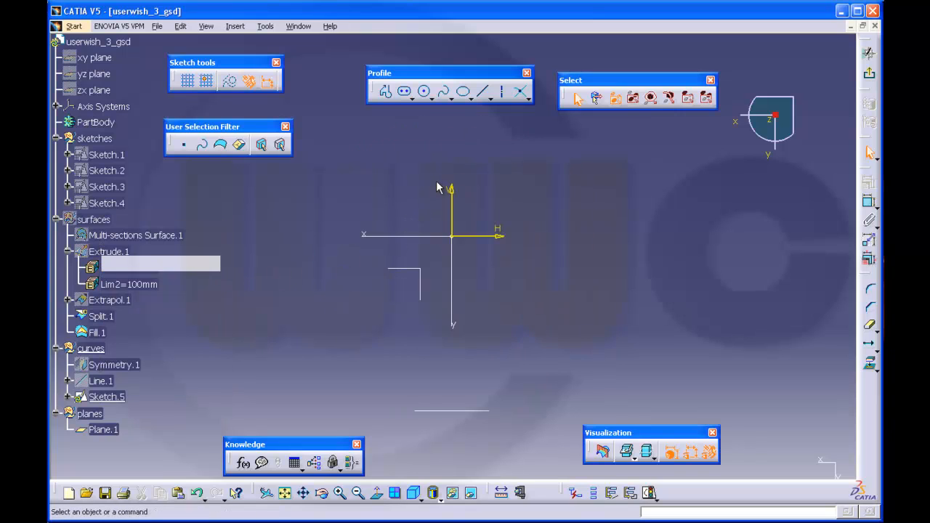
{"action": "left_click_drag", "start_coordinate": [438, 175], "coordinate": [517, 244]}
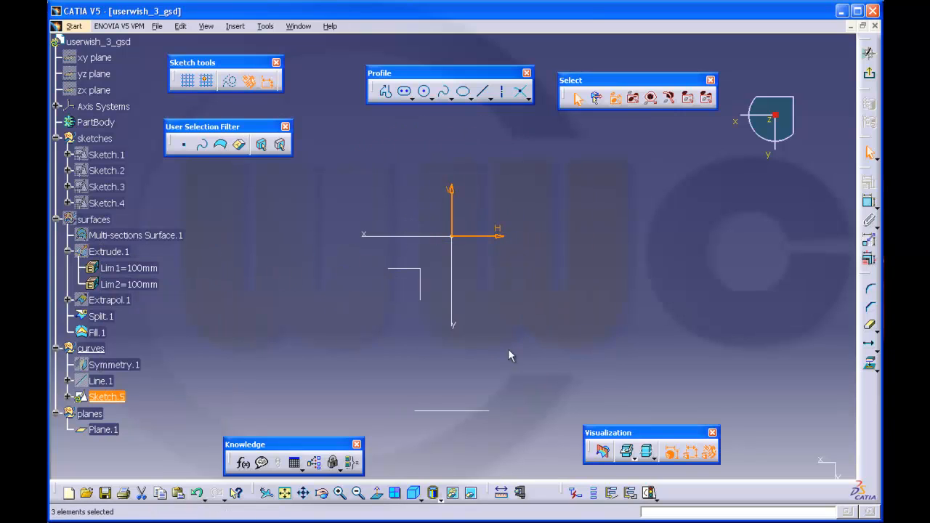
{"action": "left_click", "coordinate": [452, 492]}
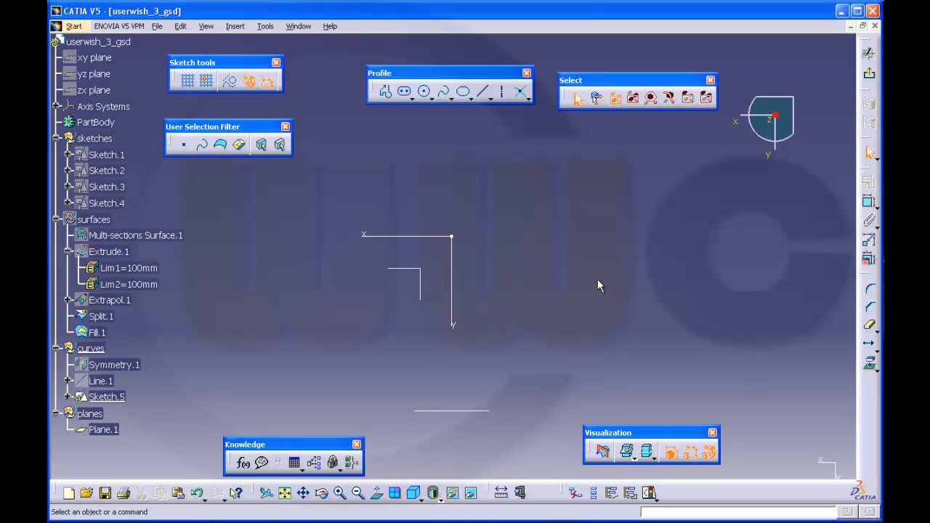
- Sketch a horizontal elongated hole above the origin, about 51 mm between centres with about 9.7 mm radius, and delete its horizontal constraint
{"action": "left_click", "coordinate": [407, 95]}
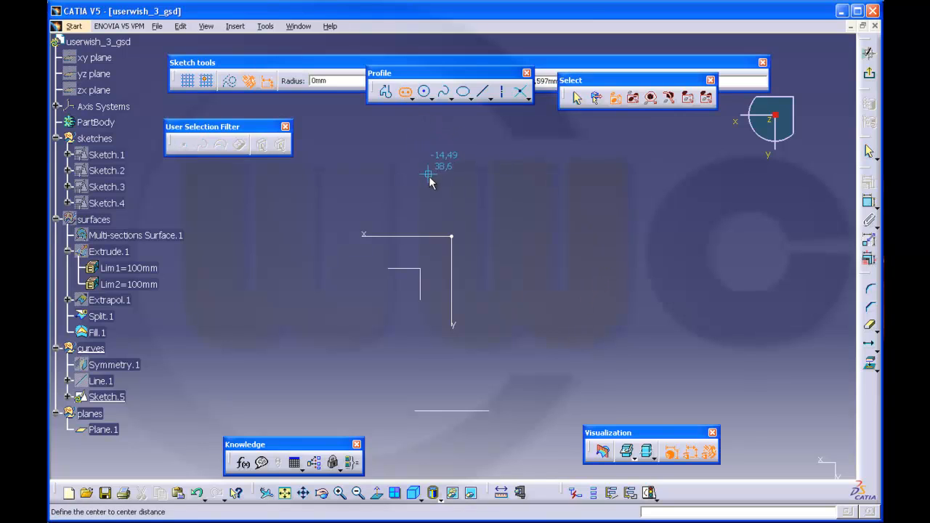
{"action": "left_click", "coordinate": [431, 182]}
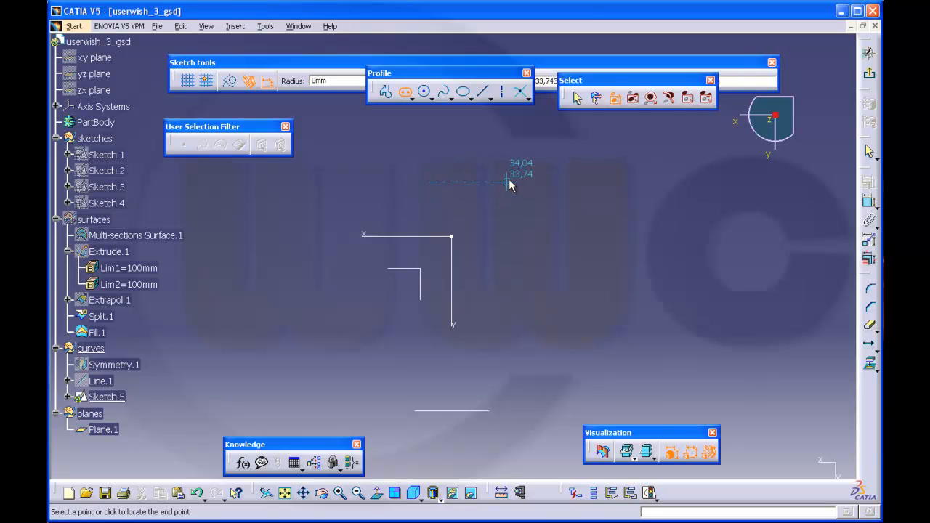
{"action": "left_click", "coordinate": [513, 181]}
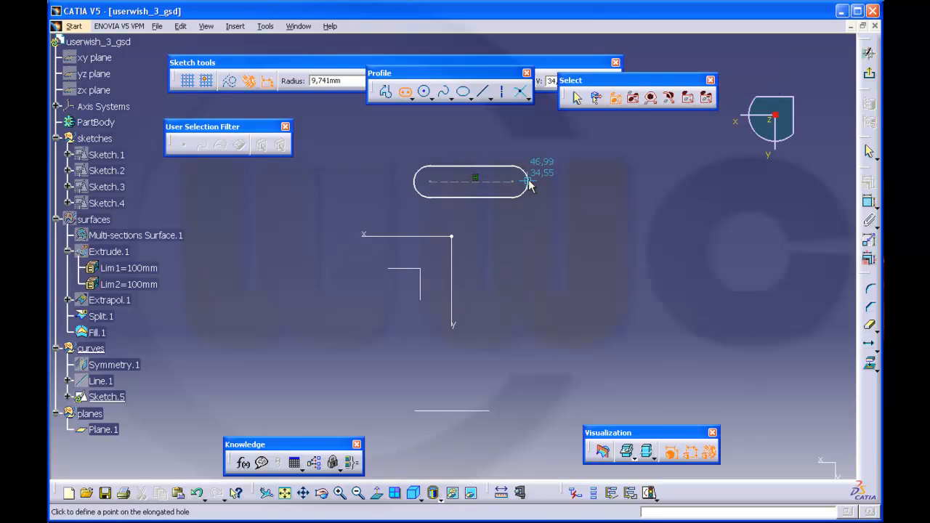
{"action": "left_click", "coordinate": [542, 197]}
{"action": "left_click", "coordinate": [549, 213]}
{"action": "left_click", "coordinate": [475, 179]}
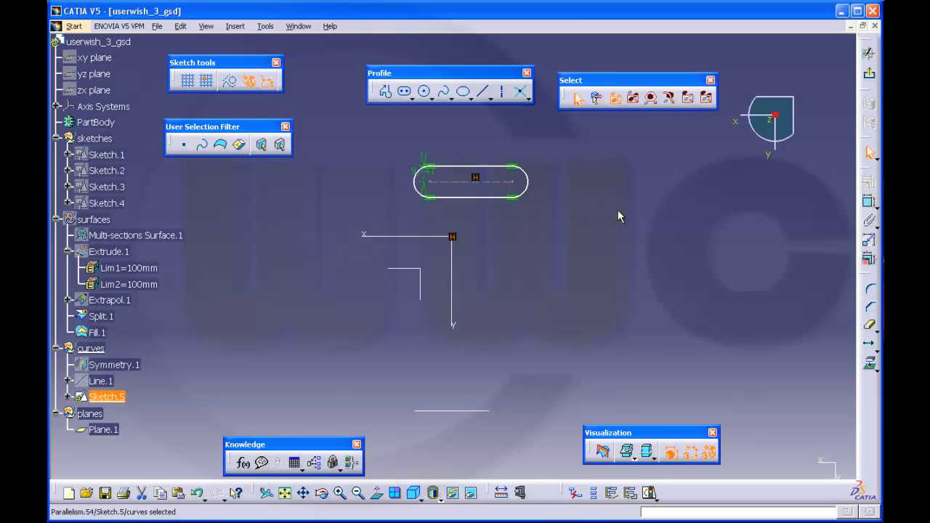
{"action": "key", "text": "Delete"}
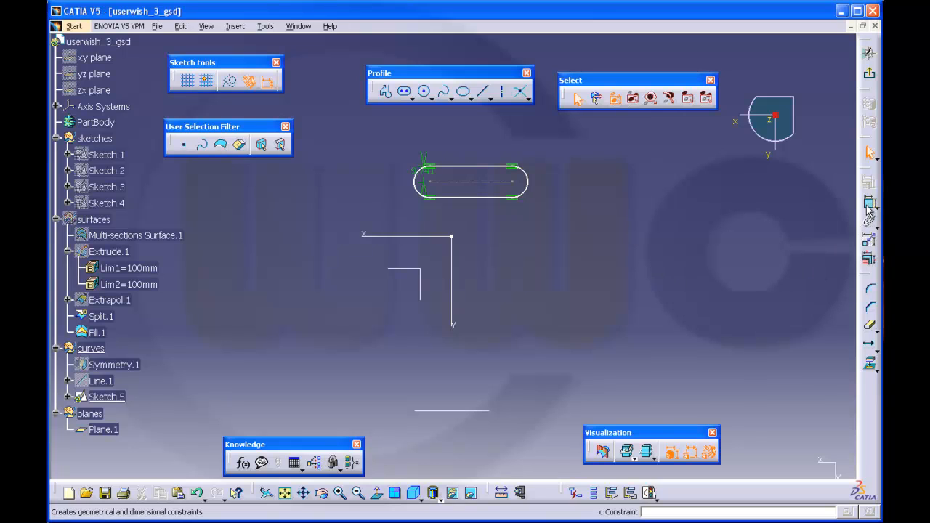
- Dimension the elongated hole's centre-to-centre distance as 50 mm and place the dimension inside the profile
{"action": "left_click", "coordinate": [494, 189]}
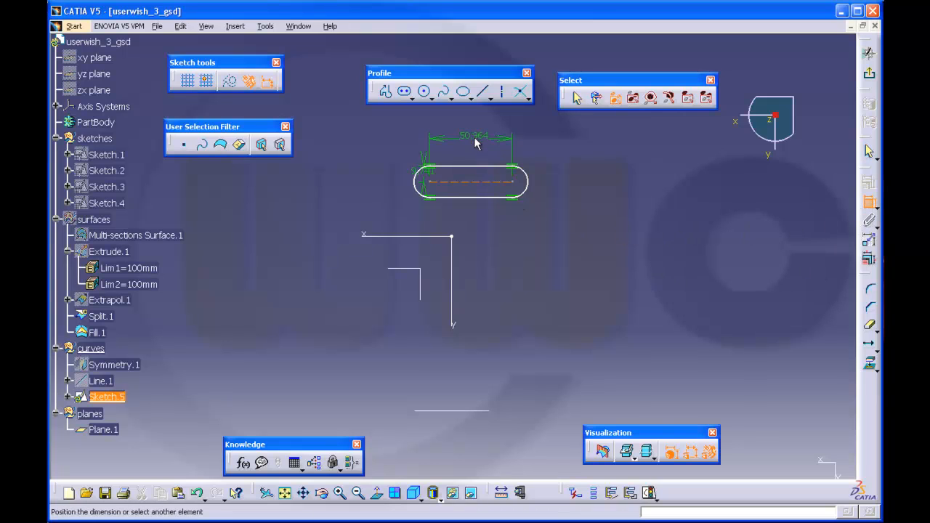
{"action": "left_click", "coordinate": [476, 136]}
{"action": "double_click", "coordinate": [476, 137]}
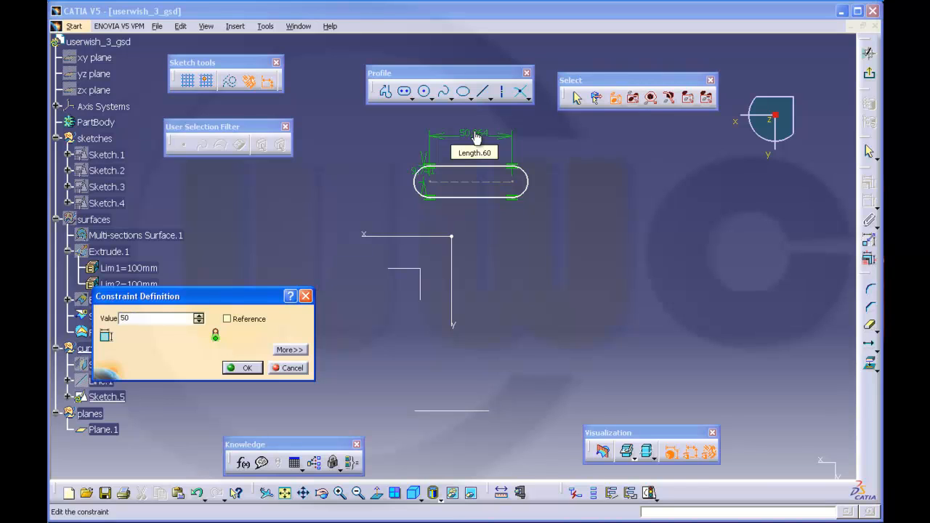
{"action": "type", "text": "50"}
{"action": "key", "text": "Return"}
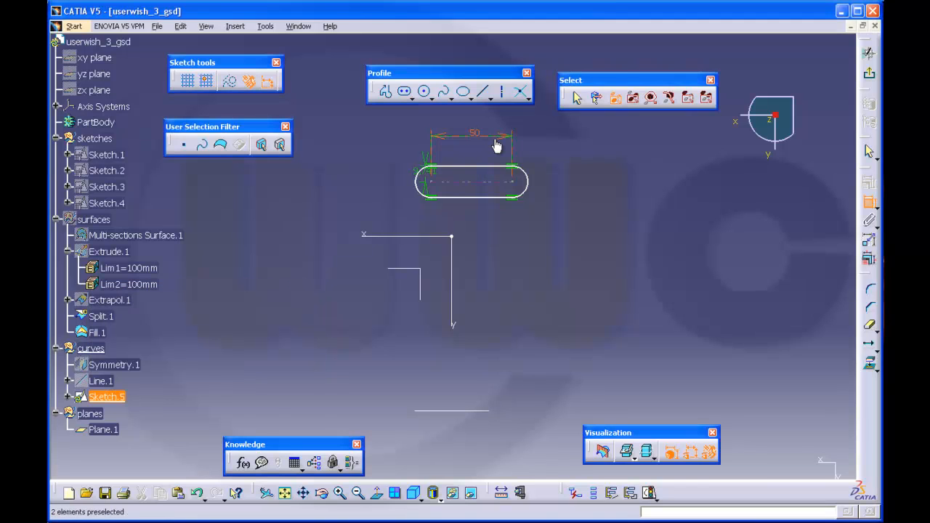
{"action": "left_click_drag", "start_coordinate": [490, 138], "coordinate": [487, 176]}
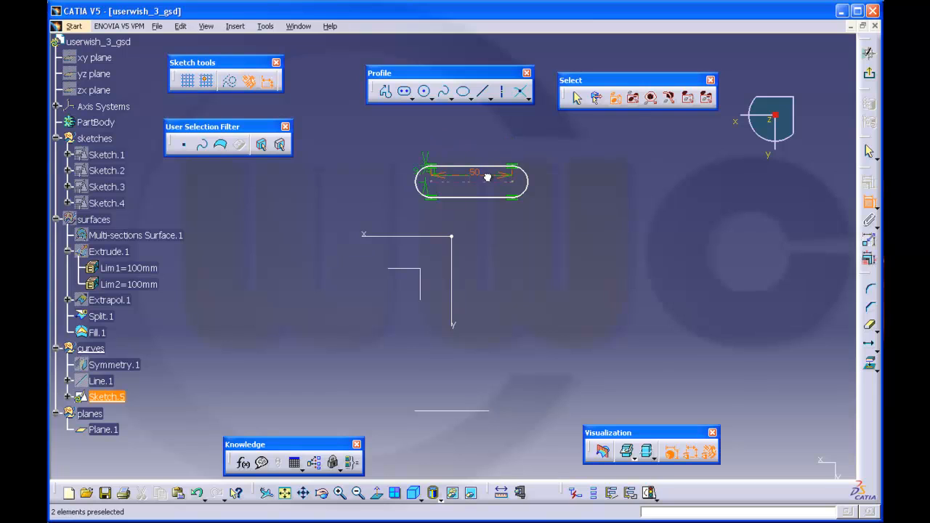
- Reduce the elongated hole's end radius slightly by editing its radius constraint
{"action": "double_click", "coordinate": [426, 188]}
{"action": "type", "text": "8"}
{"action": "key", "text": "Return"}
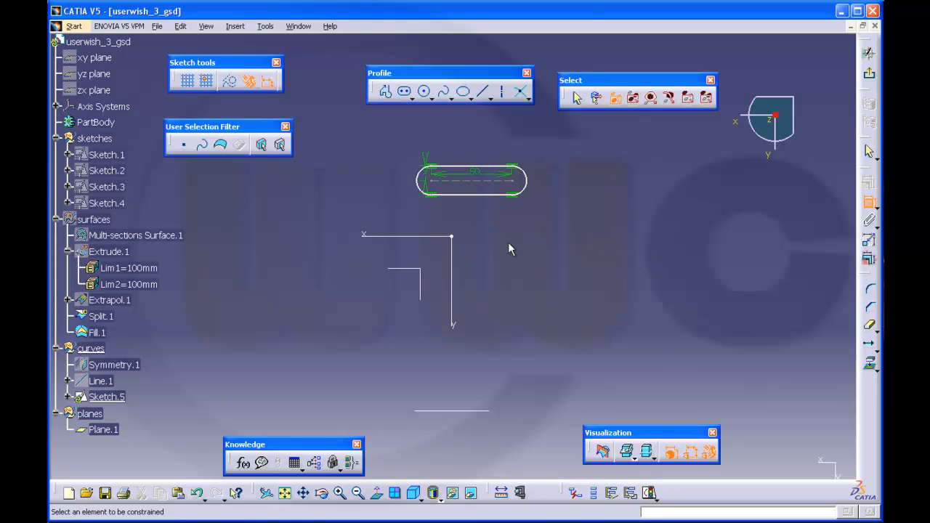
- Constrain the elongated hole's two centre points to be symmetric about the sketch's vertical axis
{"action": "left_click", "coordinate": [442, 190]}
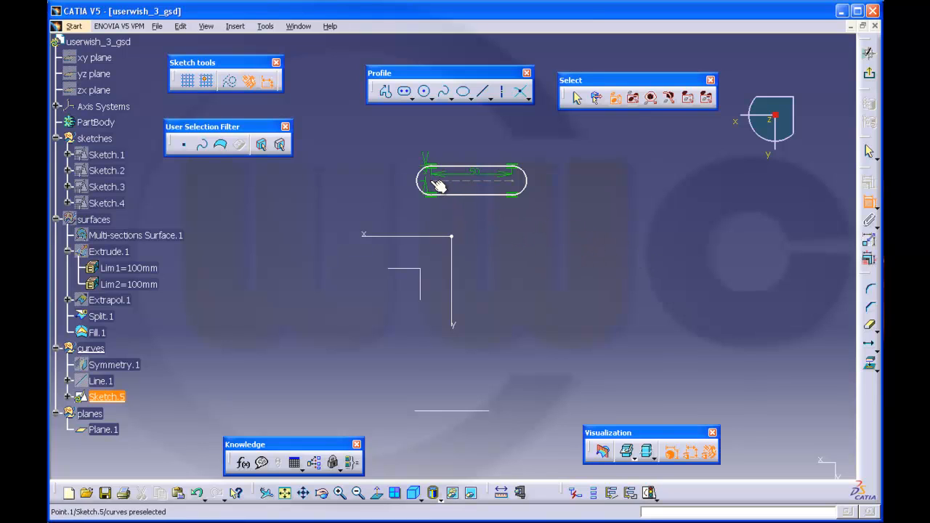
{"action": "left_click", "coordinate": [514, 190]}
{"action": "right_click", "coordinate": [516, 285]}
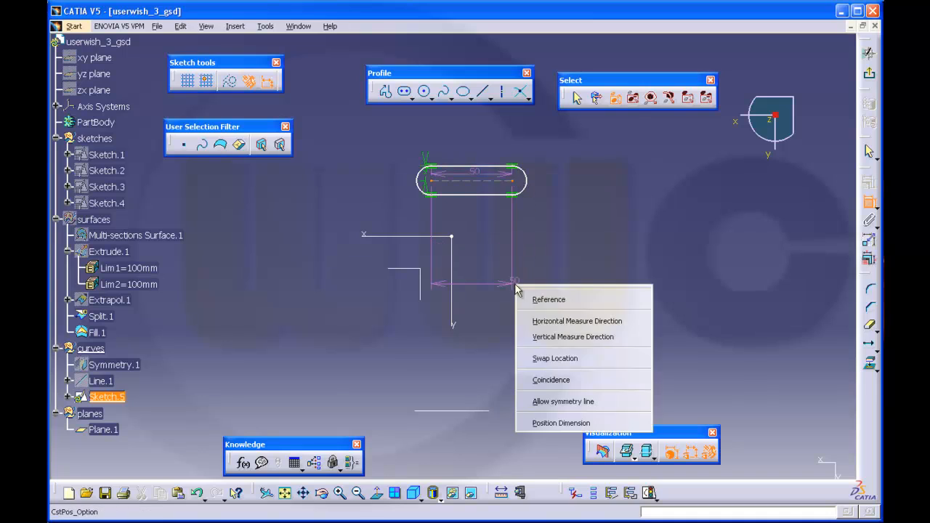
{"action": "left_click", "coordinate": [560, 402]}
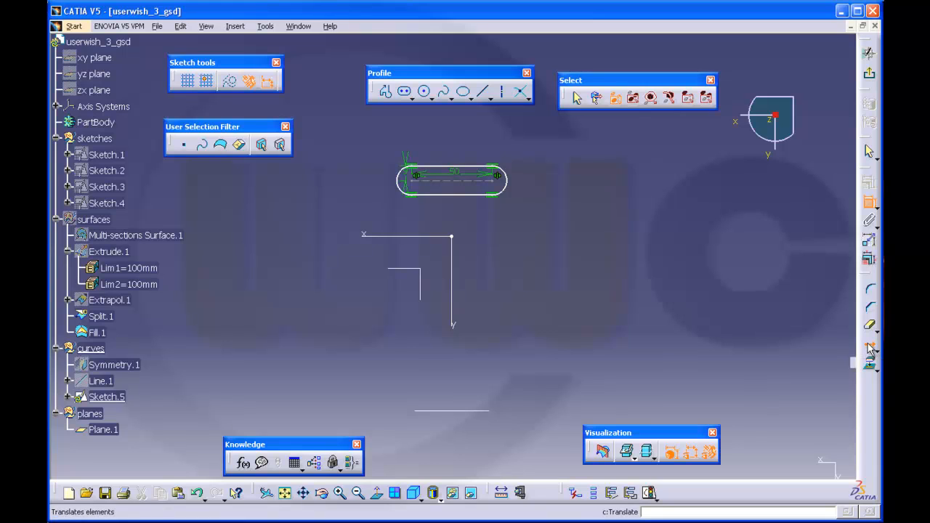
- Translate the elongated hole straight down with four duplicated instances spaced about 42.7 mm apart, keeping internal and external constraints
{"action": "left_click", "coordinate": [870, 349]}
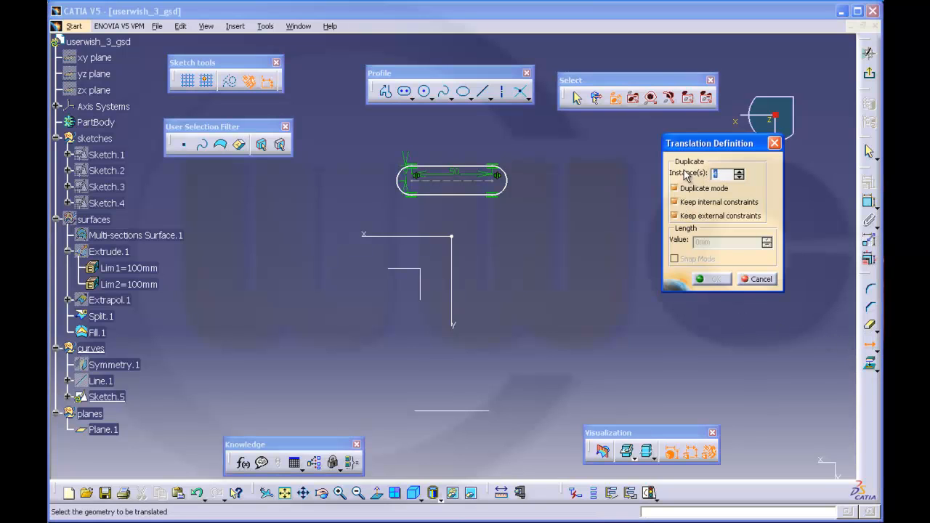
{"action": "left_click_drag", "start_coordinate": [376, 145], "coordinate": [525, 212]}
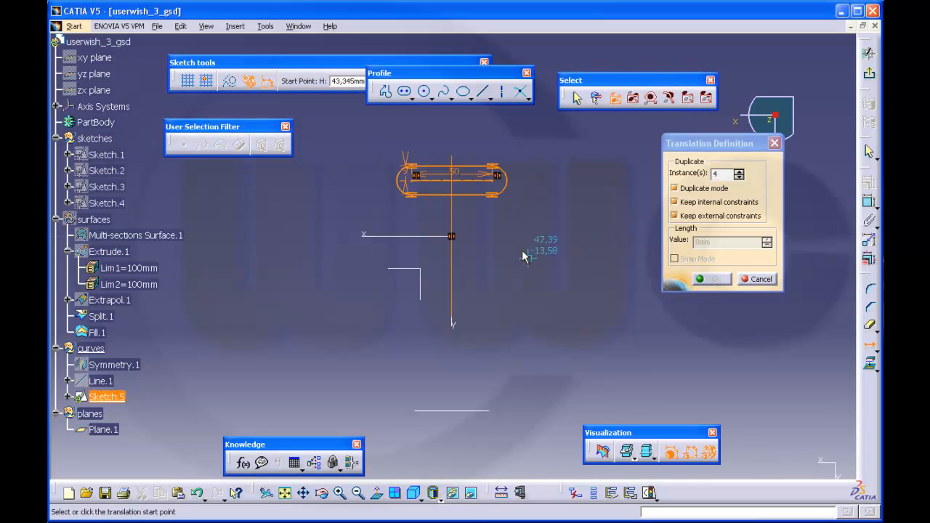
{"action": "left_click", "coordinate": [497, 196]}
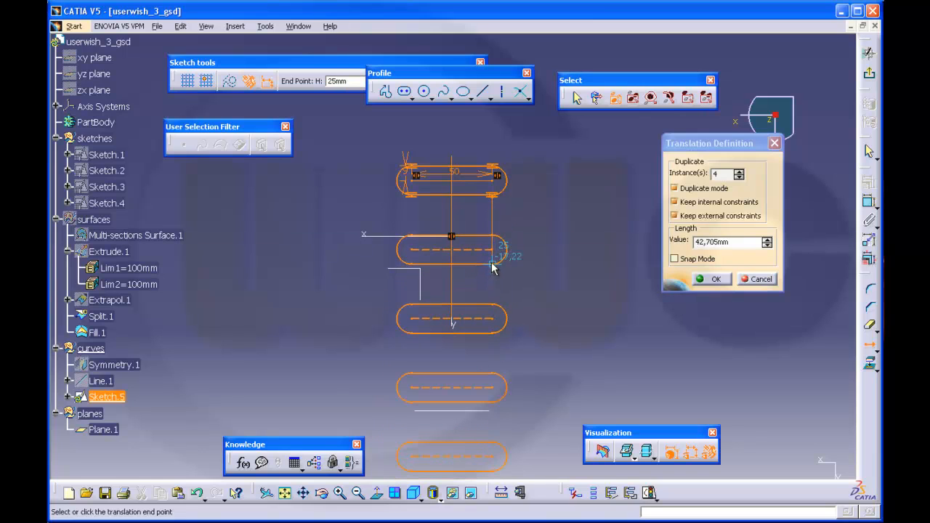
{"action": "left_click", "coordinate": [492, 269]}
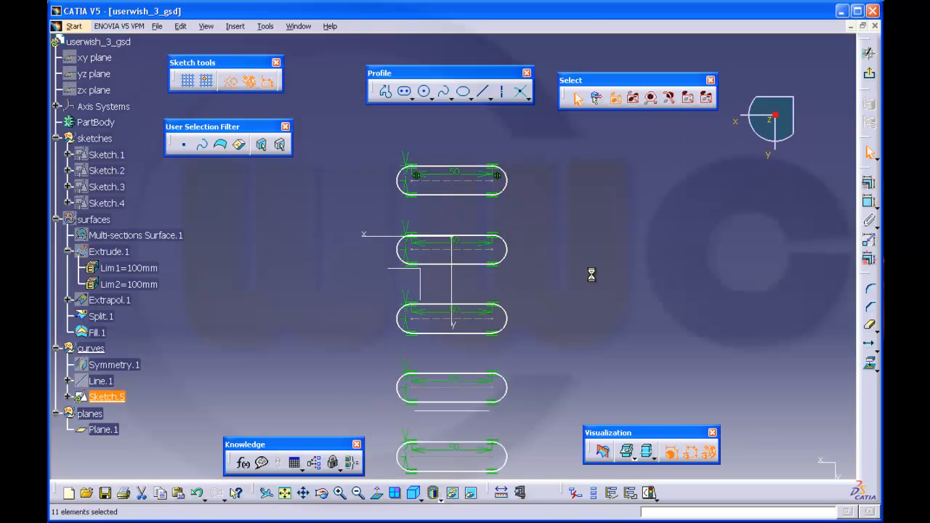
- Constrain the second elongated hole's two centre points to be symmetric about the sketch's vertical axis
{"action": "mouse_move", "coordinate": [594, 270]}
{"action": "middle_mouse_down"}
{"action": "mouse_move", "coordinate": [606, 255]}
{"action": "mouse_move", "coordinate": [605, 269]}
{"action": "middle_mouse_up"}
{"action": "left_click", "coordinate": [870, 202]}
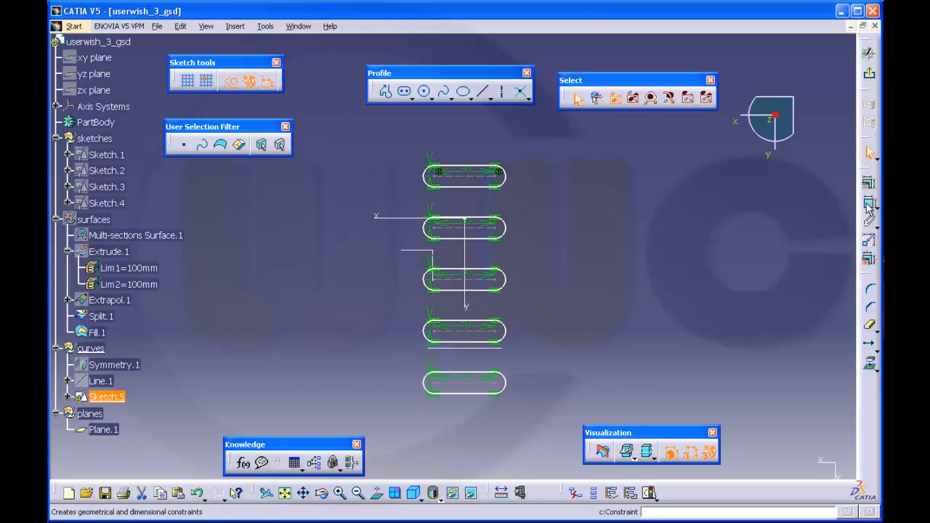
{"action": "mouse_move", "coordinate": [558, 281]}
{"action": "middle_mouse_down"}
{"action": "mouse_move", "coordinate": [557, 297]}
{"action": "mouse_move", "coordinate": [560, 249]}
{"action": "middle_mouse_up"}
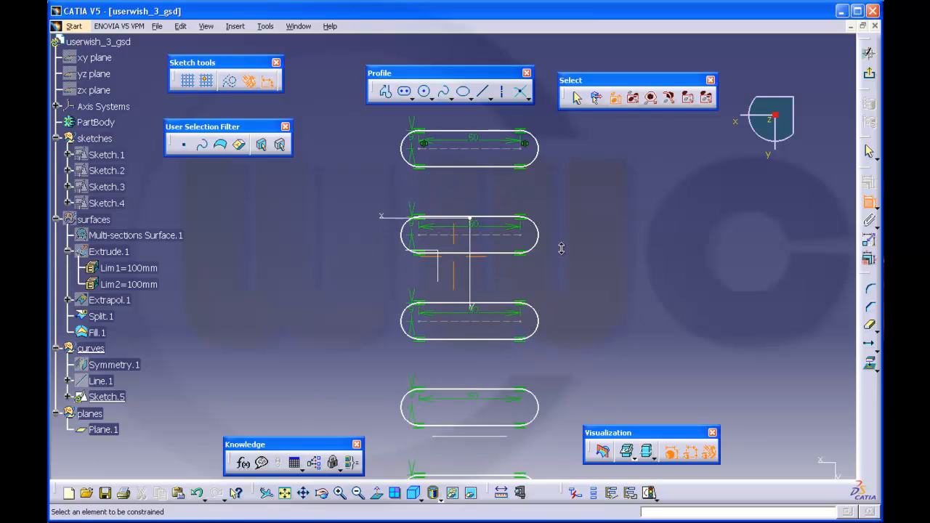
{"action": "left_click", "coordinate": [426, 234]}
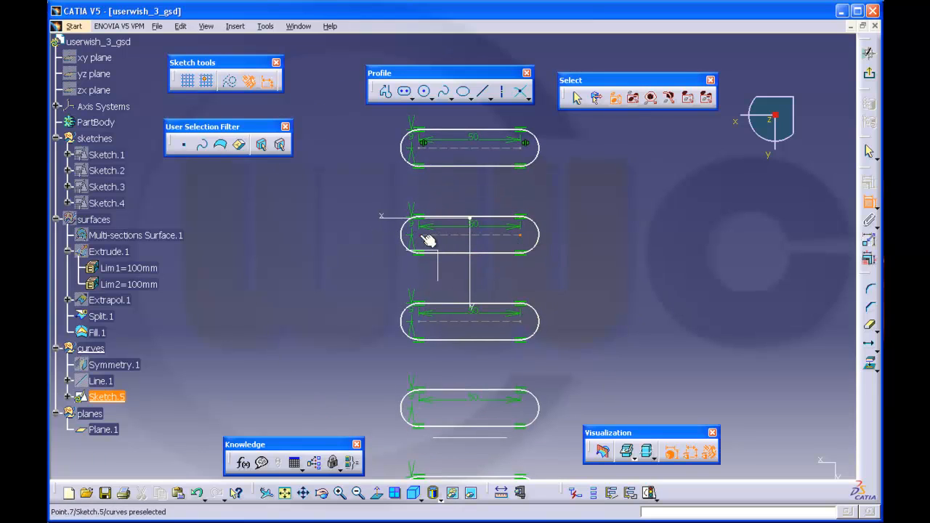
{"action": "right_click", "coordinate": [581, 263]}
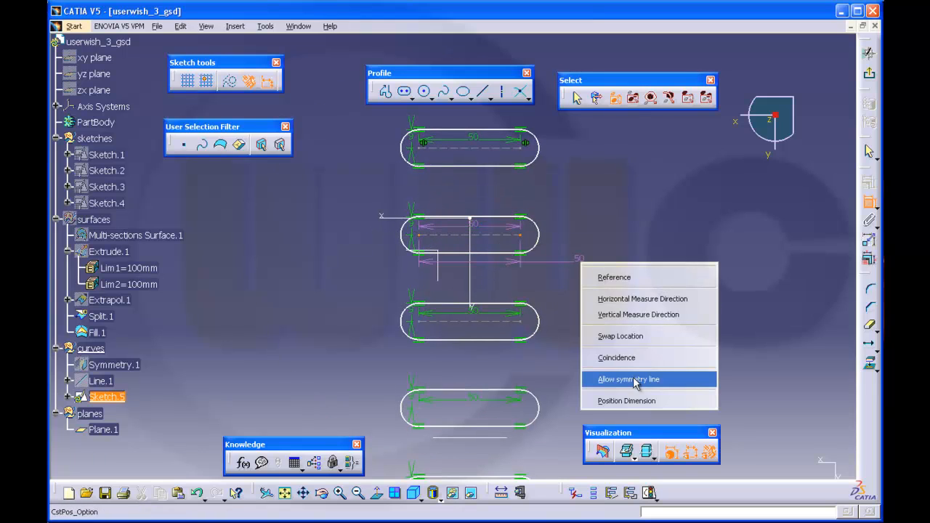
{"action": "left_click", "coordinate": [636, 379]}
{"action": "left_click", "coordinate": [471, 291]}
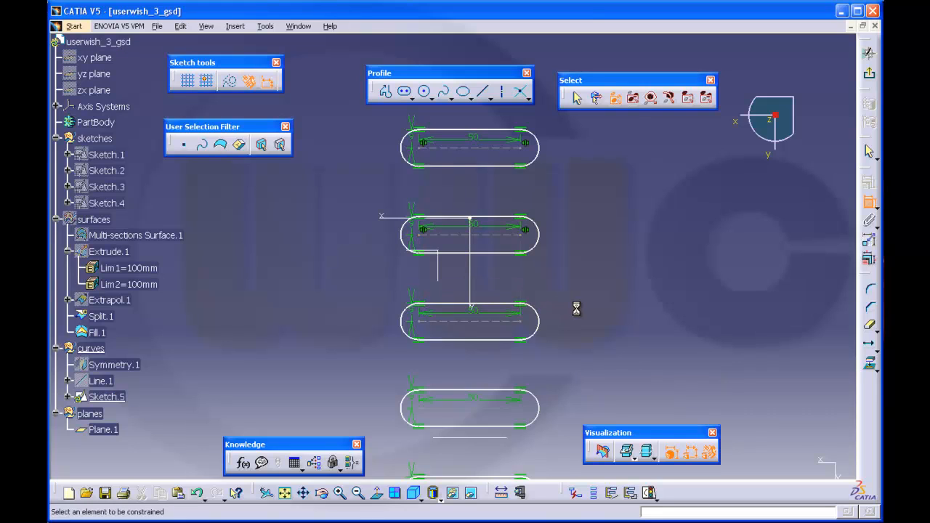
- Constrain the third elongated hole's centre points to be symmetric about the vertical axis
{"action": "left_click", "coordinate": [520, 321]}
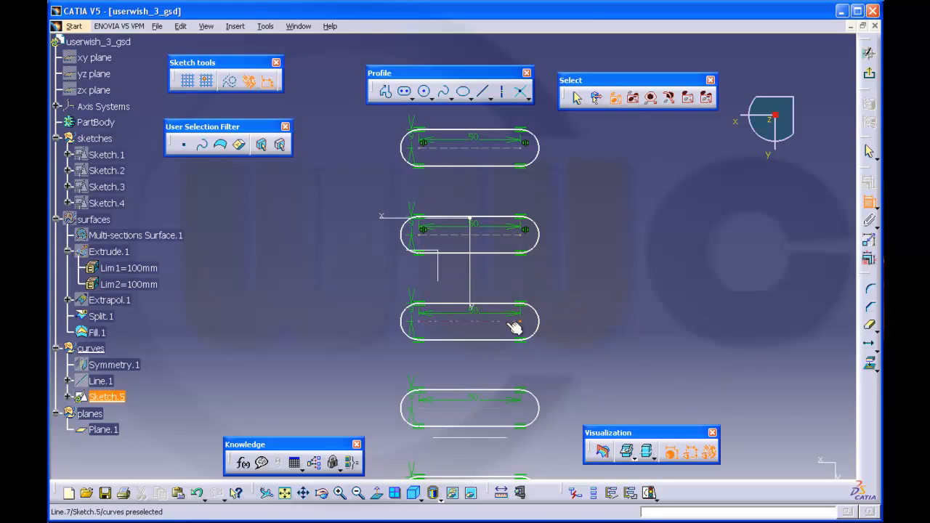
{"action": "left_click", "coordinate": [426, 325]}
{"action": "right_click", "coordinate": [594, 299]}
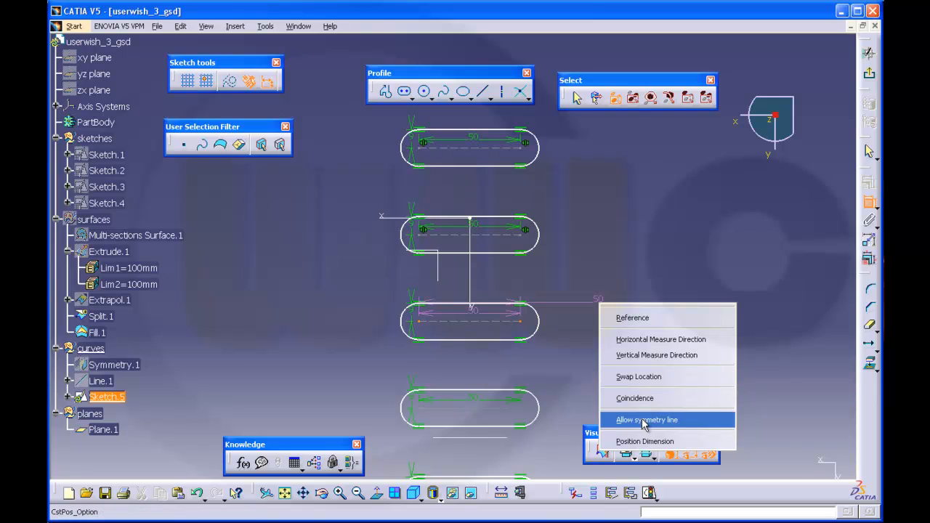
{"action": "left_click", "coordinate": [634, 417]}
{"action": "left_click", "coordinate": [478, 293]}
- Make the fourth elongated hole's centre points symmetric about the sketch's vertical axis
{"action": "middle_click_drag", "start_coordinate": [623, 346], "coordinate": [644, 195]}
{"action": "left_click", "coordinate": [431, 281]}
{"action": "left_click", "coordinate": [538, 282]}
{"action": "right_click", "coordinate": [651, 278]}
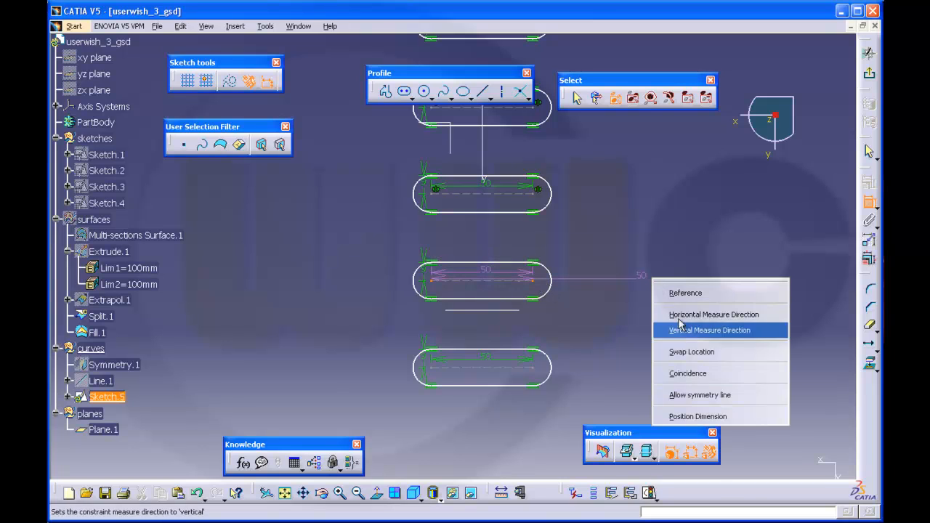
{"action": "left_click", "coordinate": [688, 397]}
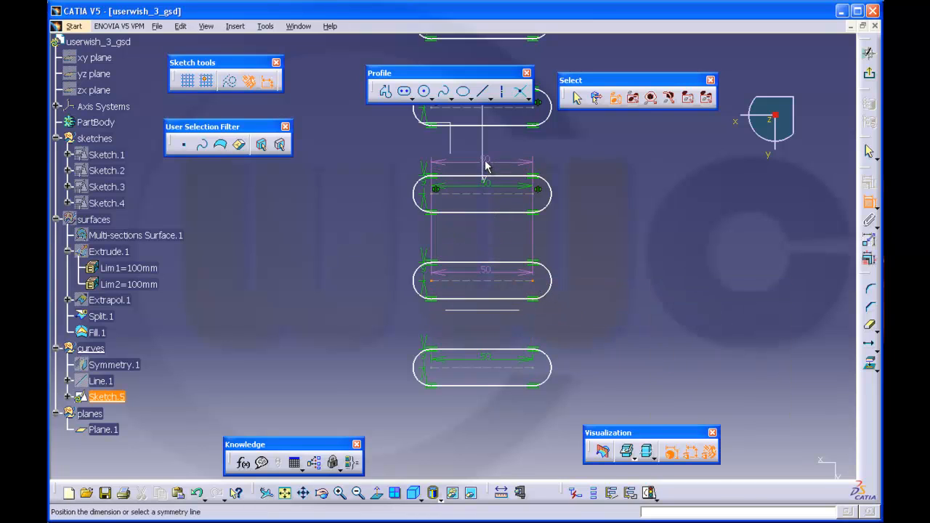
{"action": "left_click", "coordinate": [487, 161]}
- Apply the same vertical-axis symmetry constraint to the lowest elongated hole's two centre points
{"action": "left_click", "coordinate": [530, 367]}
{"action": "left_click", "coordinate": [434, 368]}
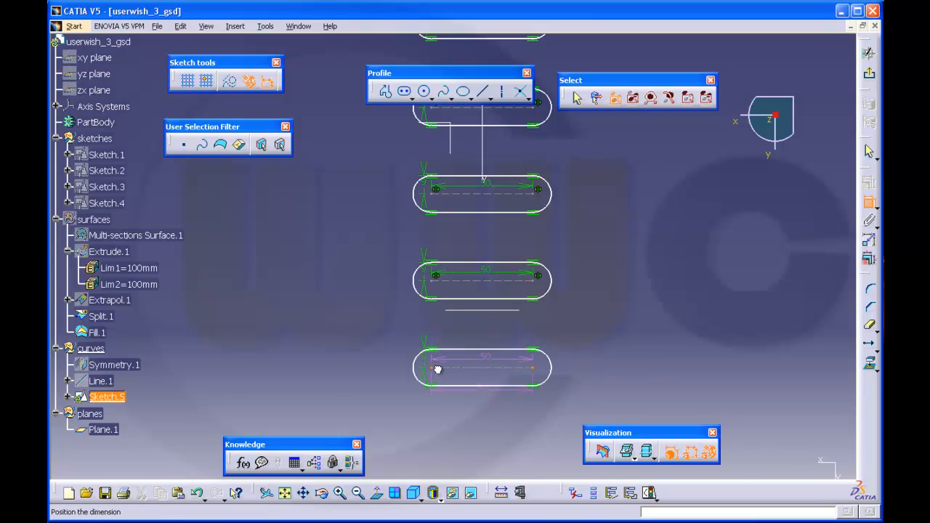
{"action": "right_click", "coordinate": [608, 338]}
{"action": "left_click", "coordinate": [658, 451]}
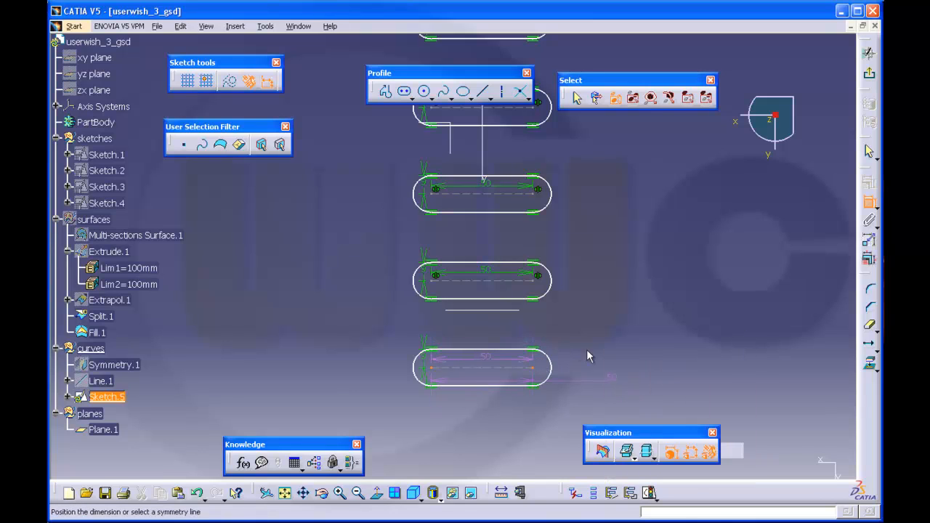
{"action": "left_click", "coordinate": [487, 167]}
- Dimension the gap between the facing straight edges of the first and second elongated holes as 15 mm
{"action": "mouse_move", "coordinate": [627, 200]}
{"action": "middle_mouse_down"}
{"action": "mouse_move", "coordinate": [630, 236]}
{"action": "mouse_move", "coordinate": [629, 227]}
{"action": "middle_mouse_up"}
{"action": "left_click", "coordinate": [496, 158]}
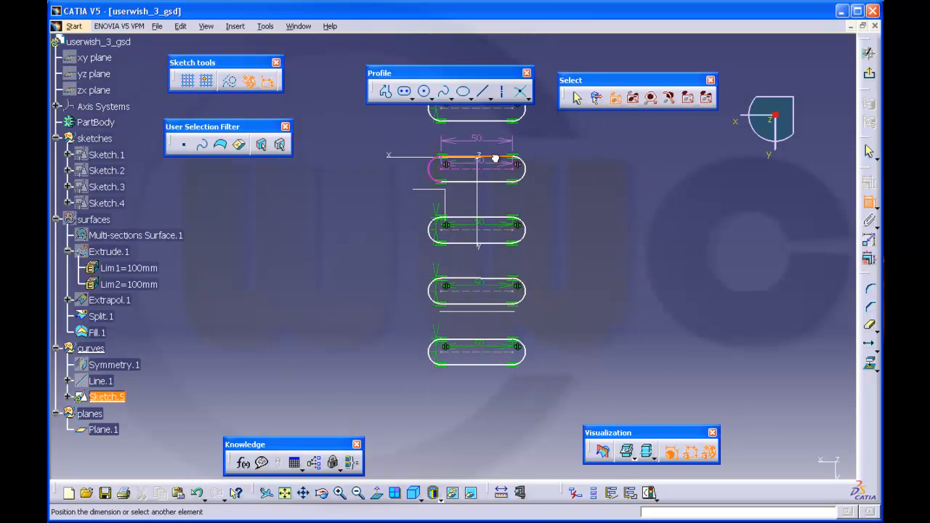
{"action": "left_click", "coordinate": [509, 119]}
{"action": "left_click", "coordinate": [603, 148]}
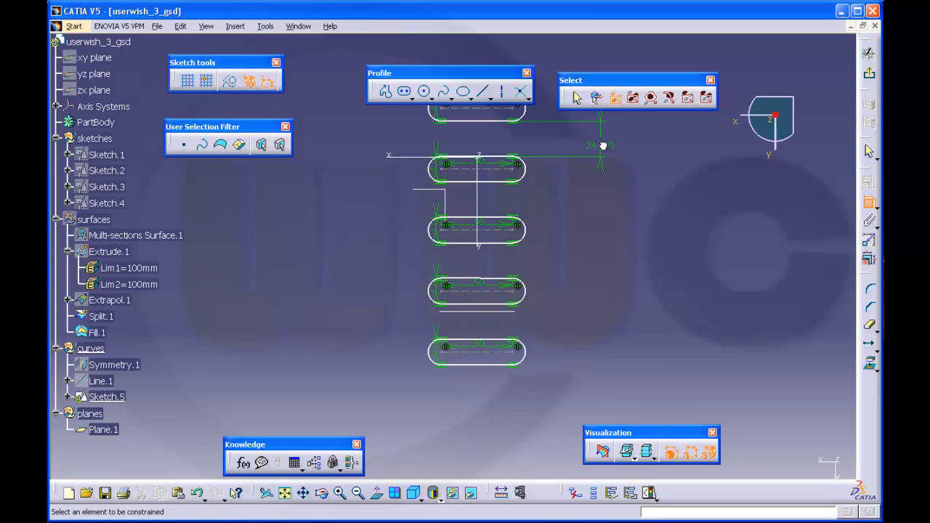
{"action": "double_click", "coordinate": [602, 146]}
{"action": "type", "text": "1"}
{"action": "key", "text": "Return"}
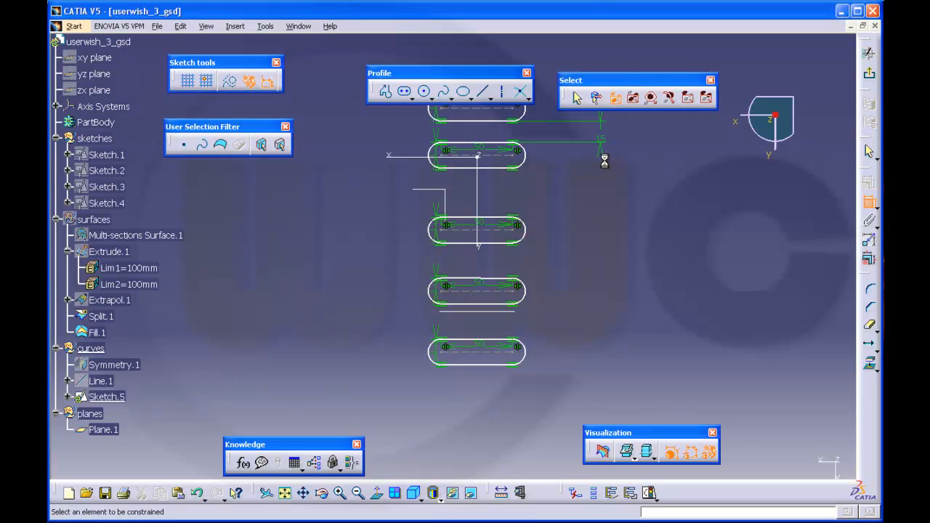
- Dimension the gap between the second and third elongated holes as 15 mm
{"action": "left_click", "coordinate": [502, 168]}
{"action": "left_click", "coordinate": [496, 217]}
{"action": "left_click", "coordinate": [583, 215]}
{"action": "double_click", "coordinate": [584, 209]}
{"action": "type", "text": "15"}
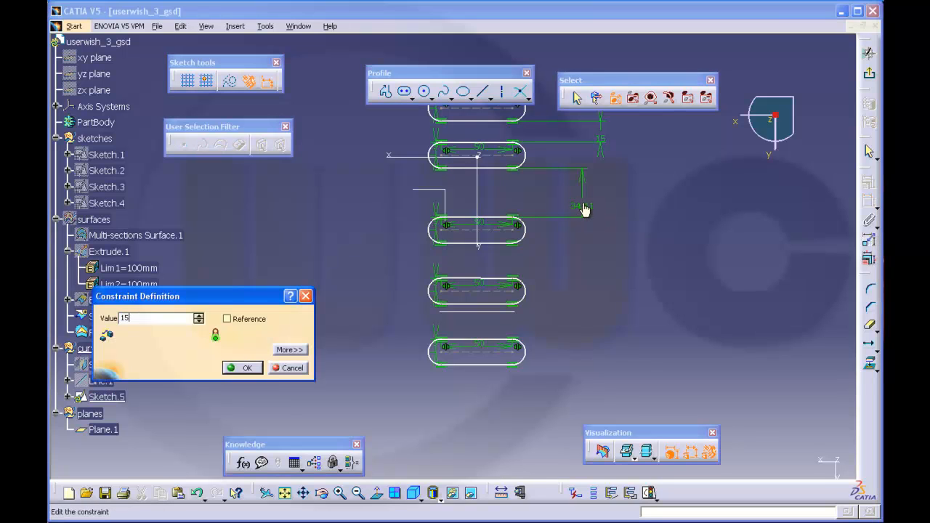
{"action": "key", "text": "Return"}
- Dimension the gap between the third and fourth elongated holes as 15 mm
{"action": "left_click", "coordinate": [501, 216]}
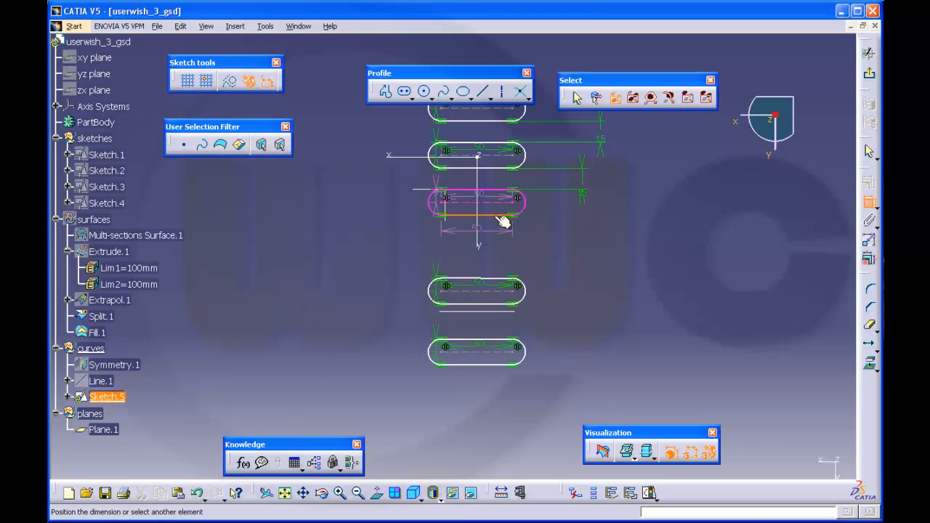
{"action": "left_click", "coordinate": [499, 278]}
{"action": "left_click", "coordinate": [589, 264]}
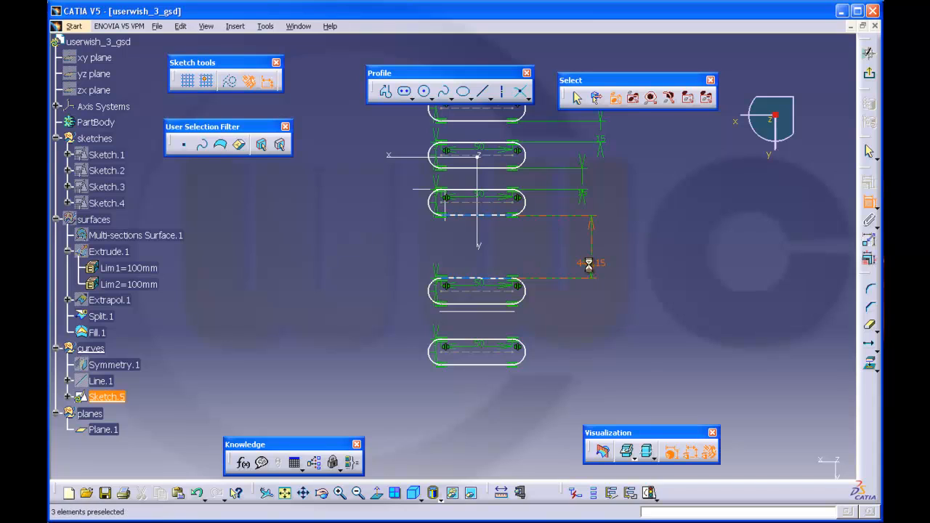
{"action": "double_click", "coordinate": [590, 261]}
{"action": "type", "text": "15"}
{"action": "key", "text": "Return"}
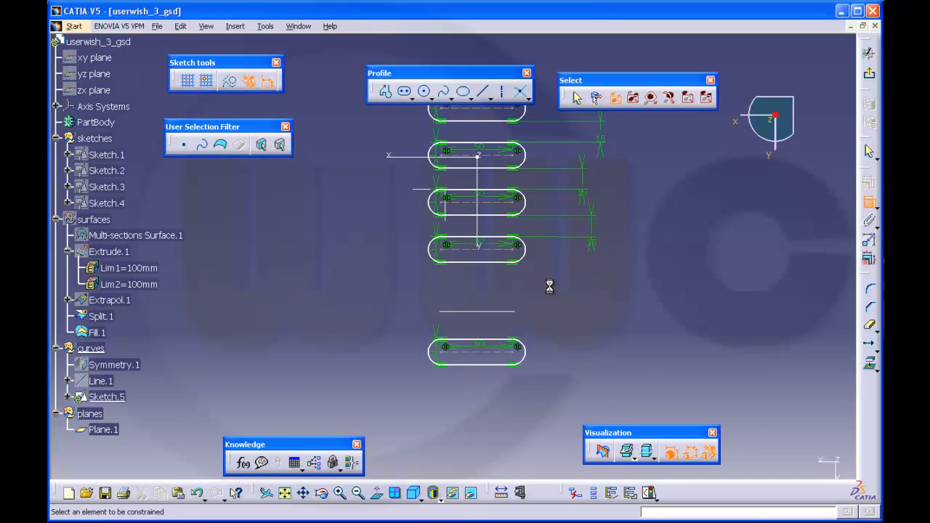
- Dimension the gap between the fourth and fifth elongated holes as 15 mm
{"action": "left_click", "coordinate": [499, 262]}
{"action": "left_click", "coordinate": [499, 339]}
{"action": "left_click", "coordinate": [586, 321]}
{"action": "double_click", "coordinate": [587, 318]}
{"action": "type", "text": "15"}
{"action": "key", "text": "Return"}
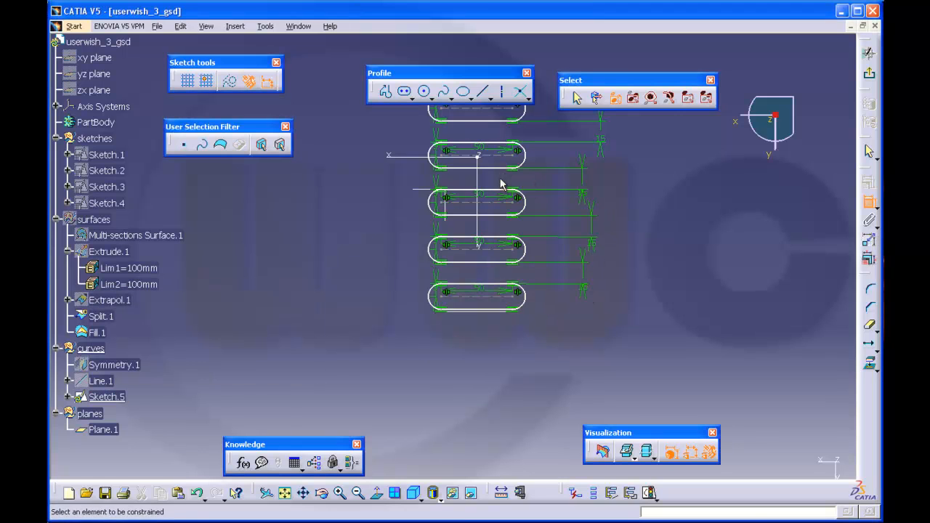
- Constrain the second elongated hole's lower straight edge to be coincident with the sketch's horizontal axis
{"action": "left_click", "coordinate": [492, 168]}
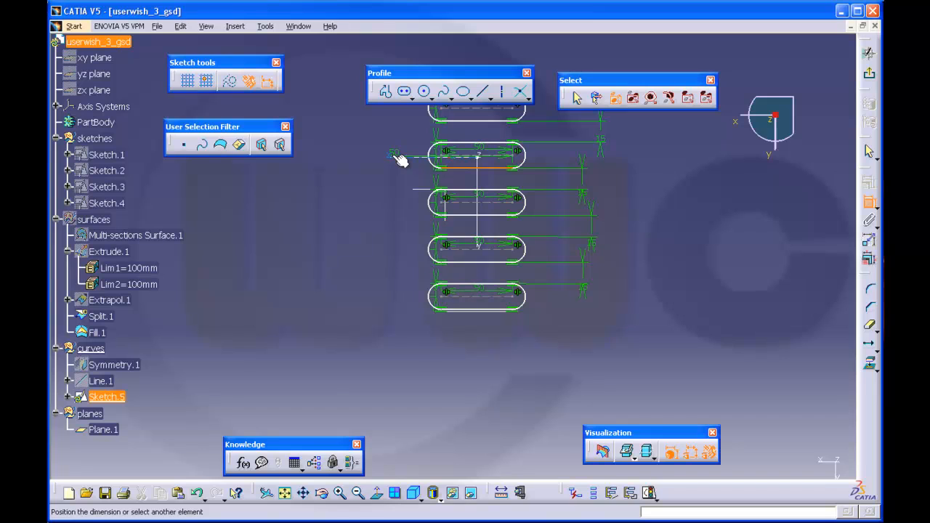
{"action": "right_click", "coordinate": [394, 157]}
{"action": "left_click", "coordinate": [374, 271]}
{"action": "mouse_move", "coordinate": [540, 291]}
{"action": "middle_mouse_down"}
{"action": "mouse_move", "coordinate": [544, 333]}
{"action": "mouse_move", "coordinate": [554, 282]}
{"action": "mouse_move", "coordinate": [525, 313]}
{"action": "mouse_move", "coordinate": [581, 331]}
{"action": "mouse_move", "coordinate": [525, 255]}
{"action": "middle_mouse_up"}
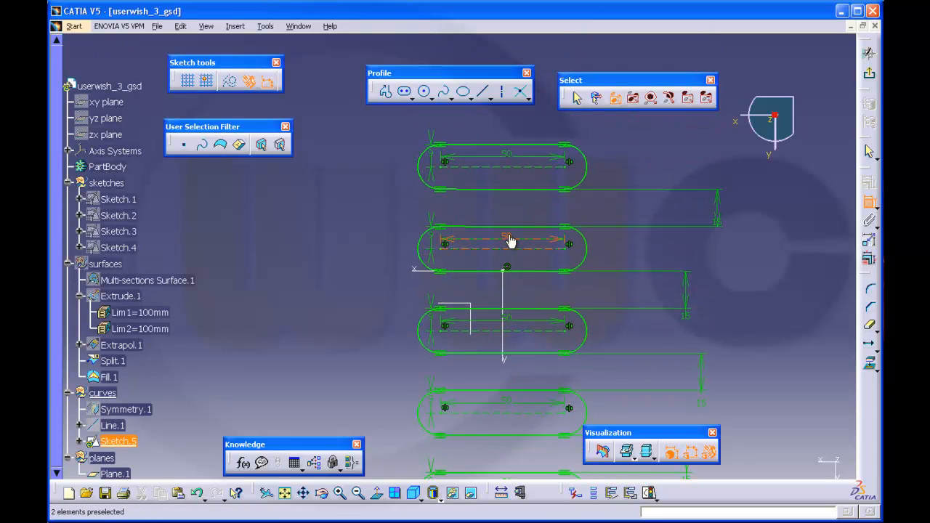
{"action": "double_click", "coordinate": [509, 235]}
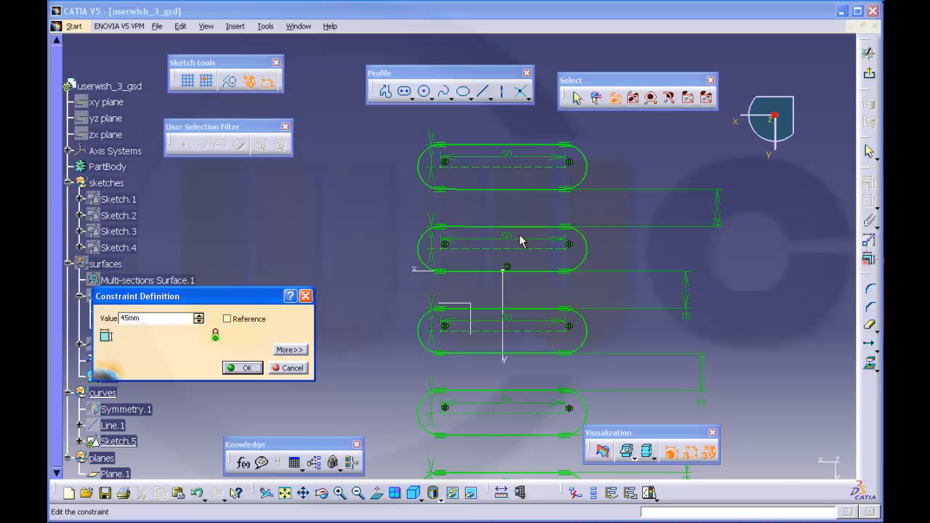
{"action": "key", "text": "Return"}
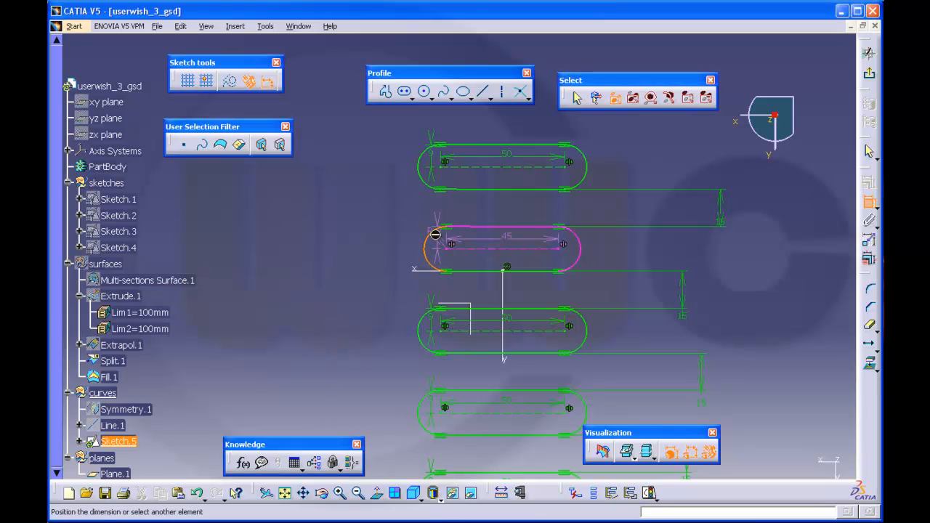
{"action": "key", "text": "ctrl+z"}
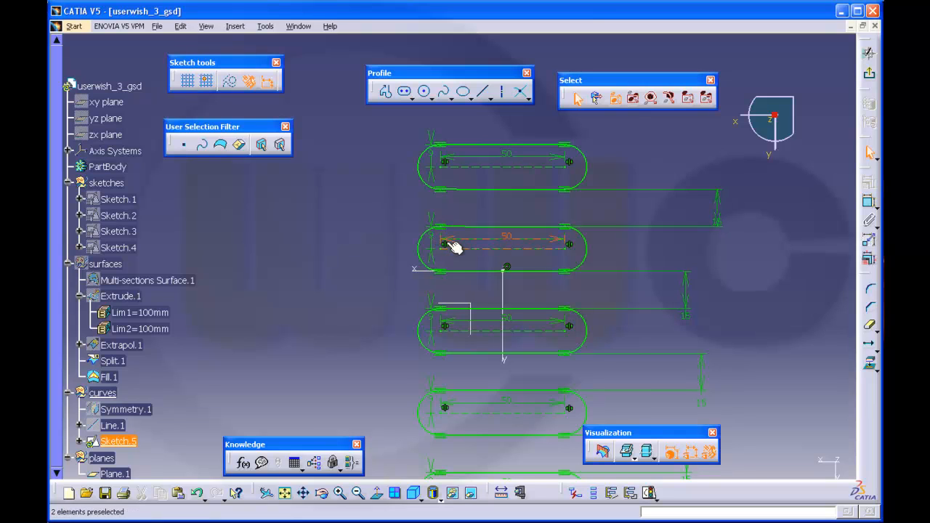
- Set the second elongated hole's centre-to-centre distance to 45 mm and its centreline-to-edge offset to 8 mm
{"action": "double_click", "coordinate": [507, 236]}
{"action": "type", "text": "45"}
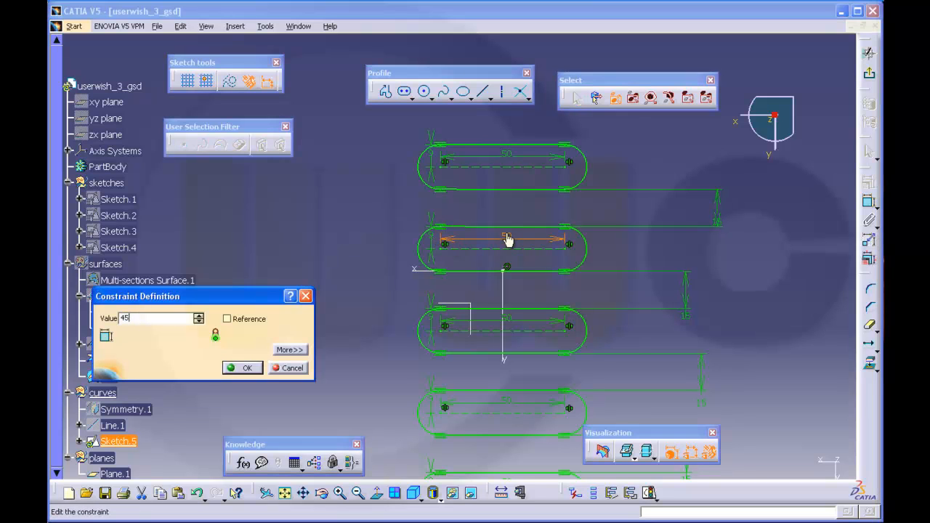
{"action": "key", "text": "Return"}
{"action": "double_click", "coordinate": [438, 242]}
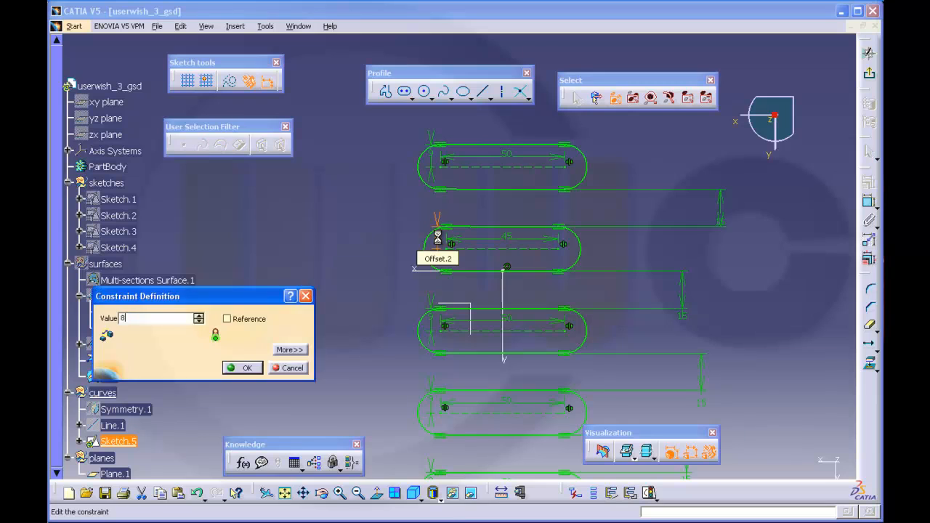
{"action": "type", "text": "8"}
{"action": "key", "text": "Return"}
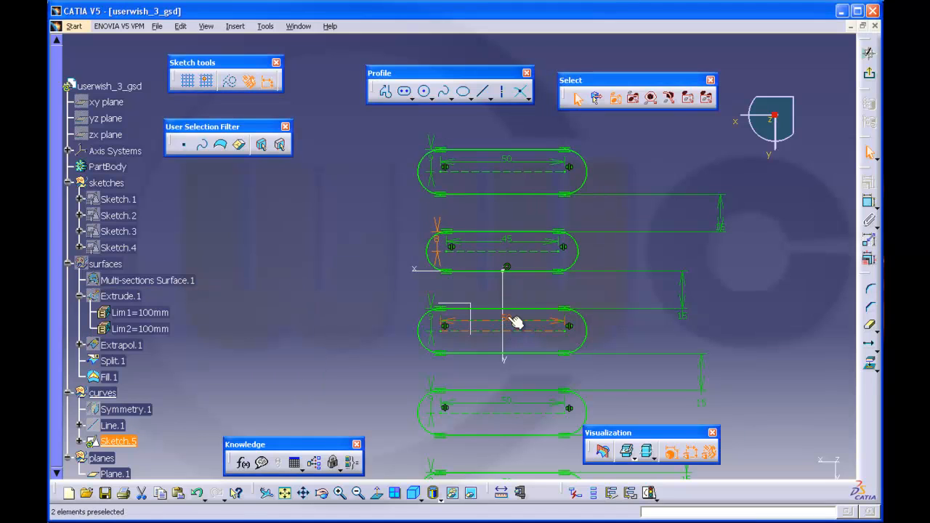
- Set the third elongated hole's centreline-to-edge offset to 7 mm and its centre-to-centre distance to 40 mm
{"action": "double_click", "coordinate": [507, 320]}
{"action": "type", "text": "40"}
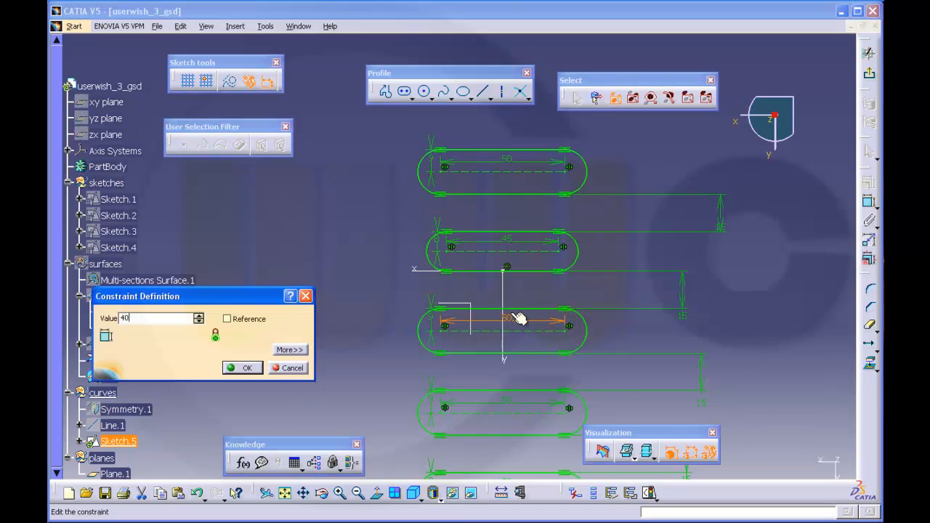
{"action": "key", "text": "Return"}
{"action": "double_click", "coordinate": [431, 318]}
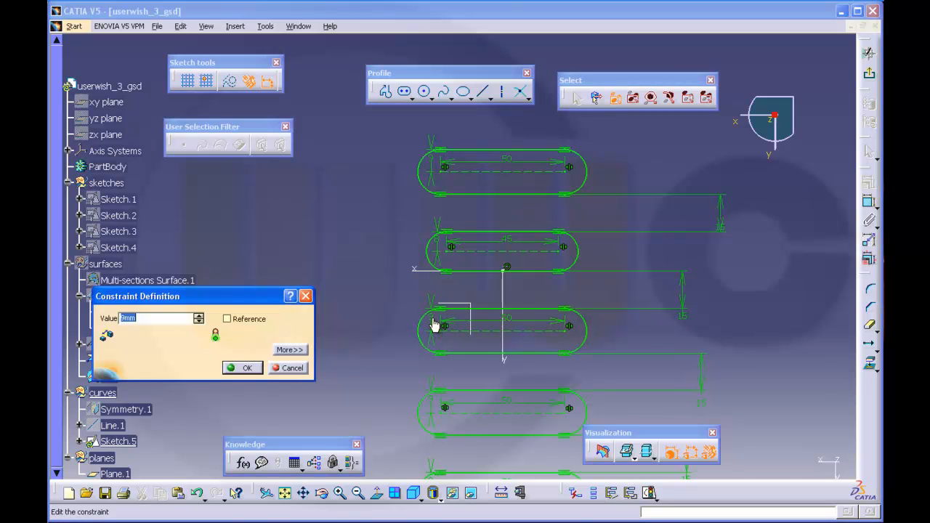
{"action": "type", "text": "7"}
{"action": "key", "text": "Return"}
{"action": "double_click", "coordinate": [509, 320]}
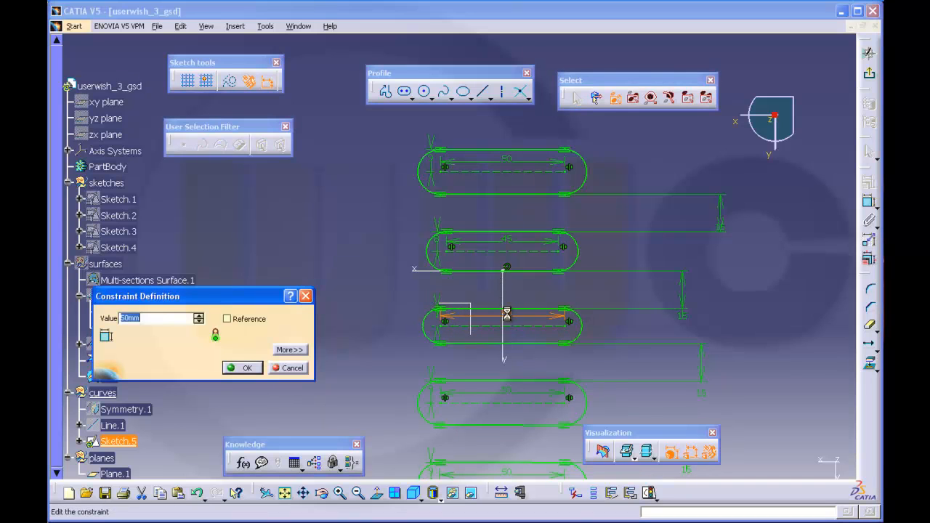
{"action": "type", "text": "40"}
{"action": "key", "text": "Return"}
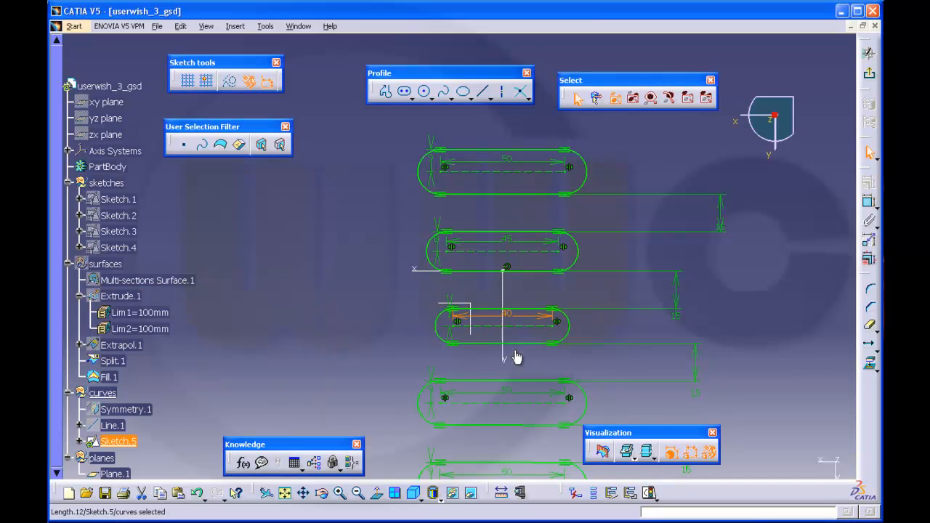
- Set the fourth elongated hole's centre-to-centre distance to 35 mm and its centreline-to-edge offset to 6 mm
{"action": "double_click", "coordinate": [506, 393]}
{"action": "type", "text": "35"}
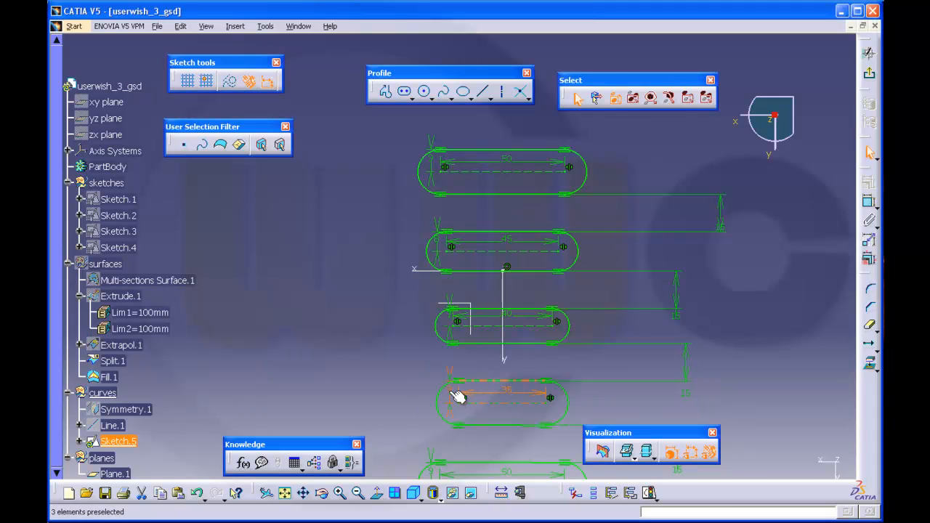
{"action": "double_click", "coordinate": [449, 389]}
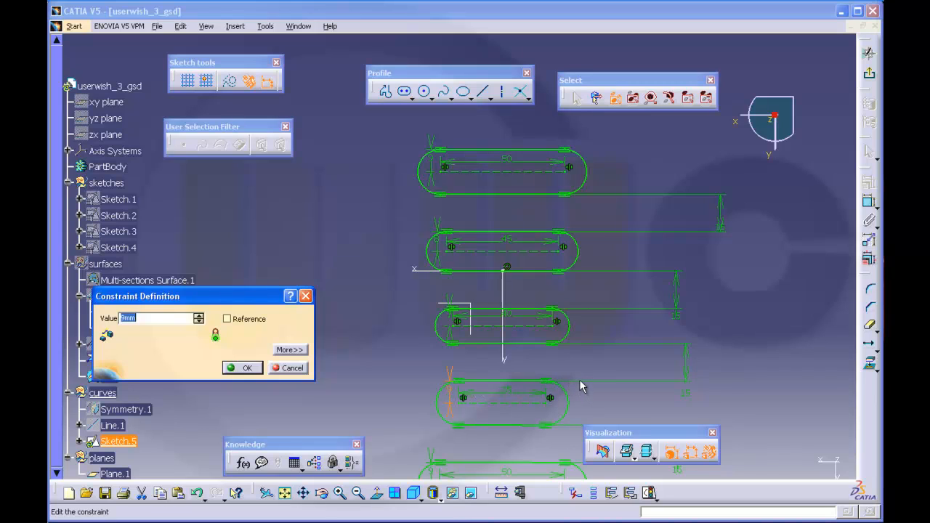
{"action": "type", "text": "6"}
{"action": "key", "text": "Return"}
- Set the fifth elongated hole's centre-to-centre distance to 30 mm and its centreline-to-edge offset to 5 mm
{"action": "middle_click_drag", "start_coordinate": [536, 409], "coordinate": [534, 341]}
{"action": "double_click", "coordinate": [511, 366]}
{"action": "type", "text": "30"}
{"action": "key", "text": "Return"}
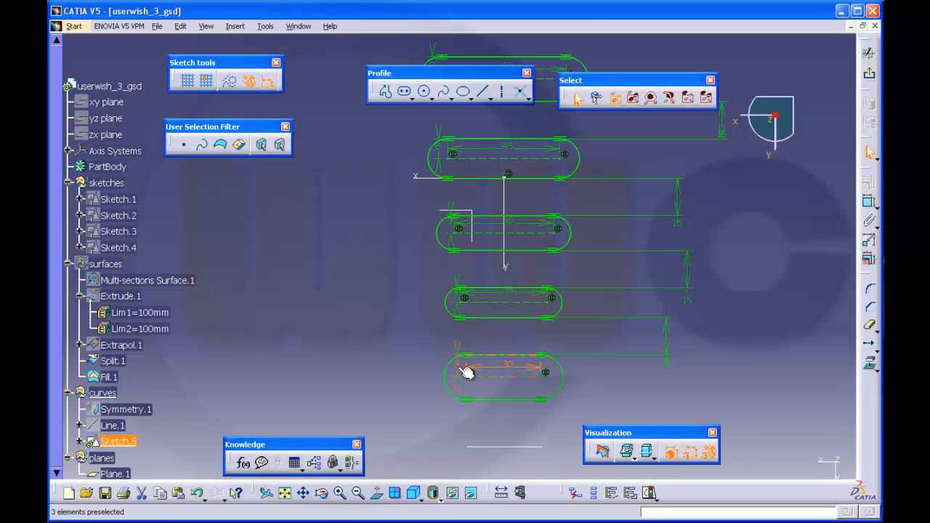
{"action": "double_click", "coordinate": [458, 367]}
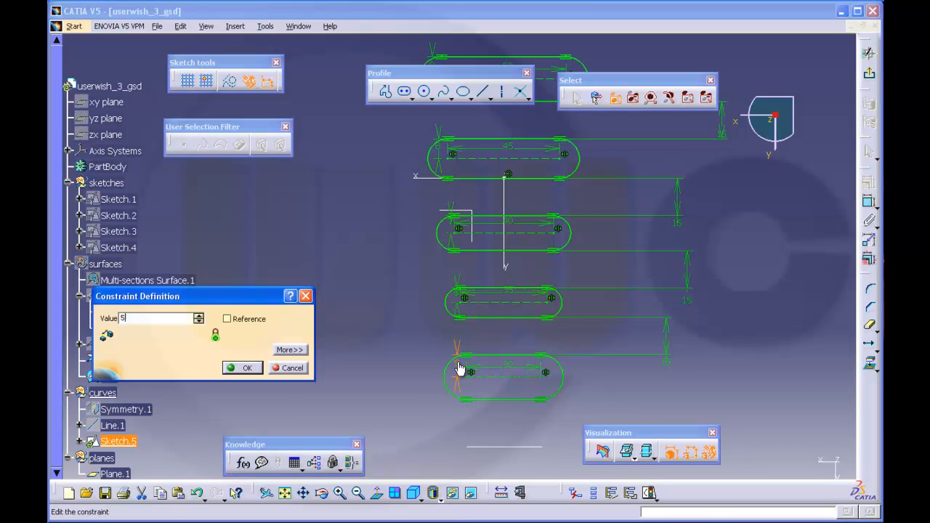
{"action": "key", "text": "Return"}
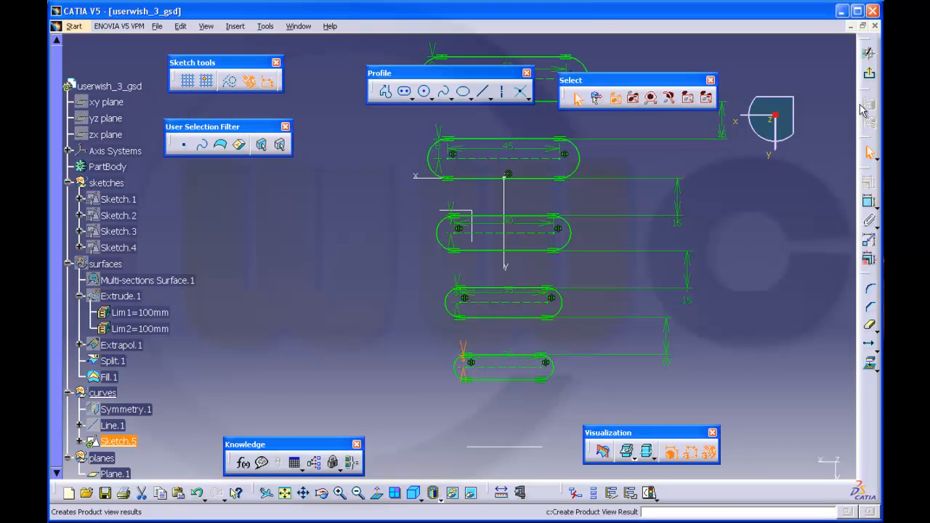
- Exit the elongated hole sketch and show the hidden surfaces geometrical set again
{"action": "left_click", "coordinate": [869, 53]}
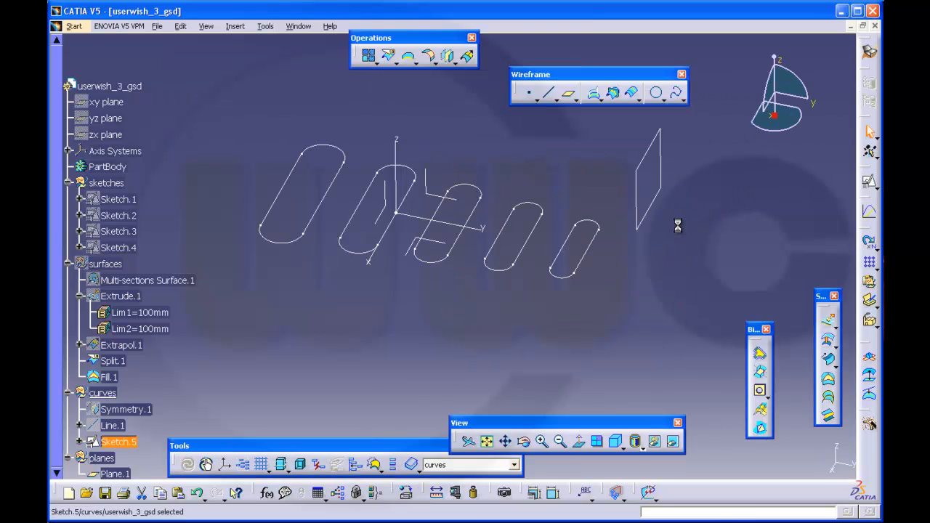
{"action": "right_click", "coordinate": [112, 264]}
{"action": "left_click", "coordinate": [145, 296]}
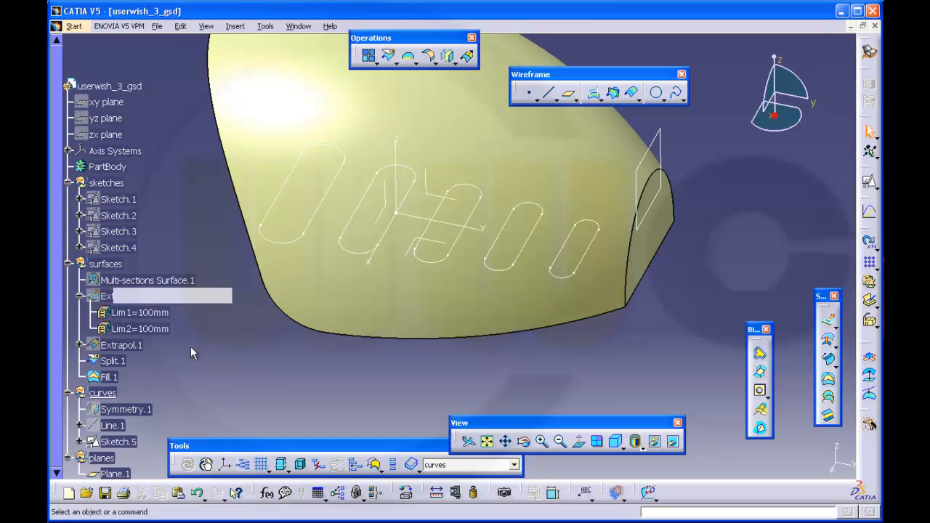
- Move the elongated hole sketch, Sketch.5, from the curves set into the sketches geometrical set
{"action": "left_click", "coordinate": [116, 441]}
{"action": "left_click_drag", "start_coordinate": [125, 199], "coordinate": [105, 182]}
{"action": "mouse_move", "coordinate": [466, 301]}
{"action": "middle_mouse_down"}
{"action": "mouse_move", "coordinate": [515, 312]}
{"action": "mouse_move", "coordinate": [517, 374]}
{"action": "mouse_move", "coordinate": [592, 280]}
{"action": "middle_mouse_up"}
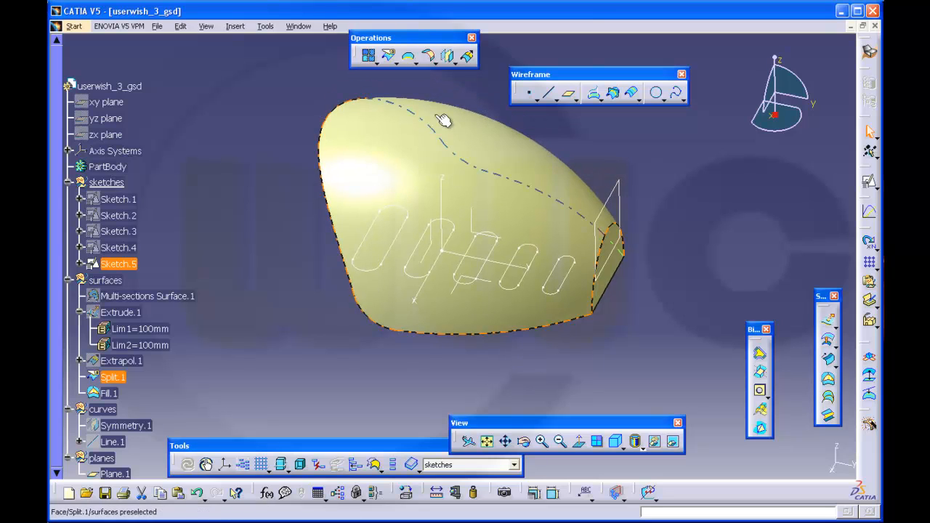
- Project Sketch.5 onto Split.1 along the absolute XY plane direction with nearest solution off, keeping all the sub-elements
{"action": "left_click", "coordinate": [593, 92]}
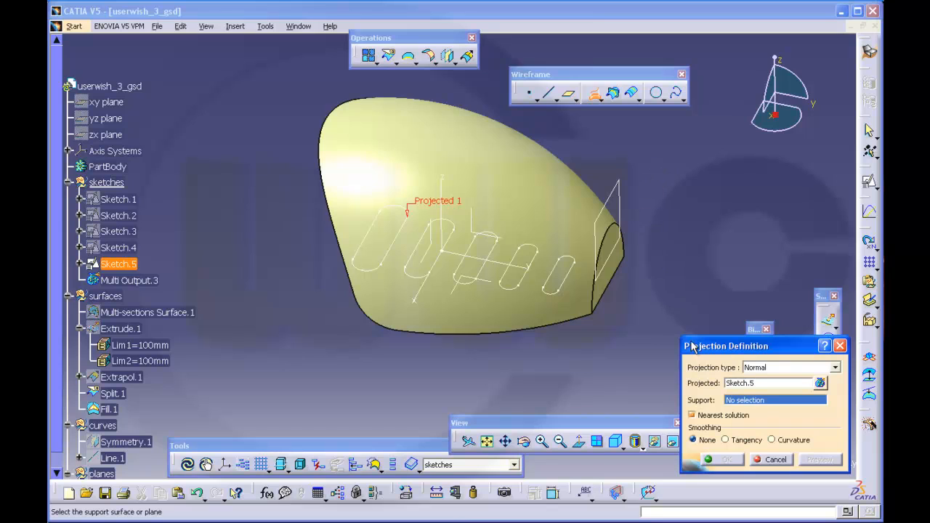
{"action": "left_click", "coordinate": [835, 368]}
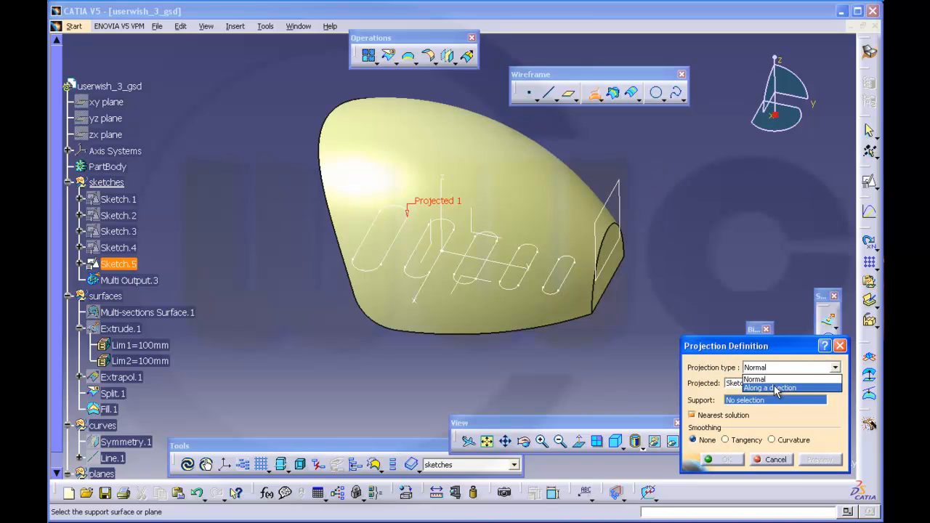
{"action": "left_click", "coordinate": [777, 387]}
{"action": "left_click", "coordinate": [751, 402]}
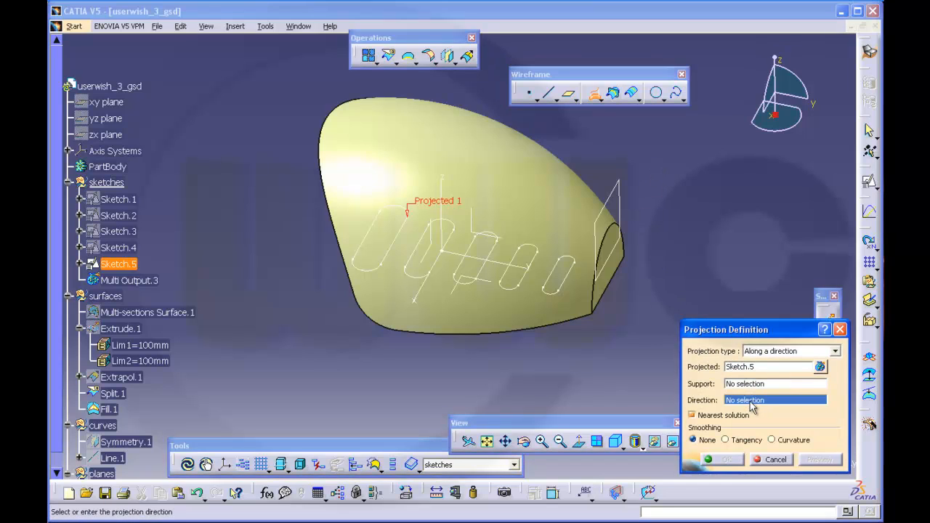
{"action": "left_click", "coordinate": [458, 294]}
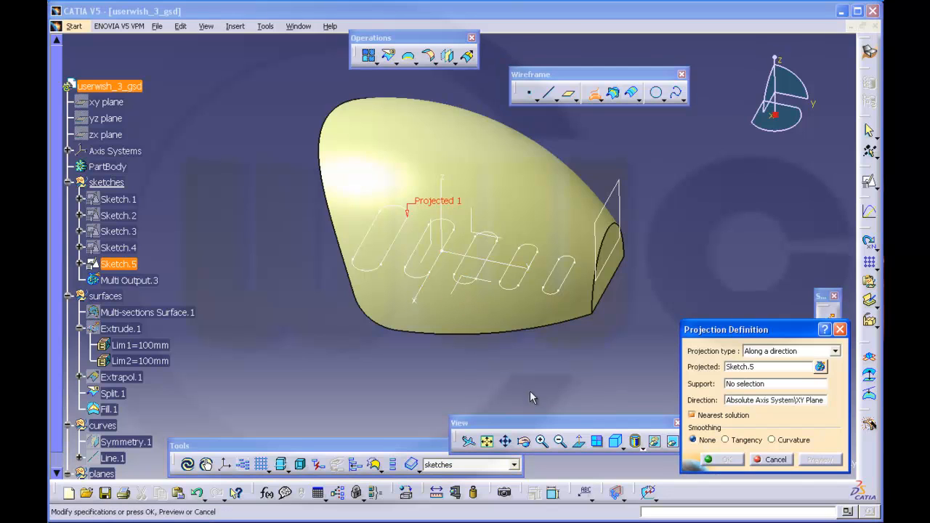
{"action": "left_click", "coordinate": [741, 385]}
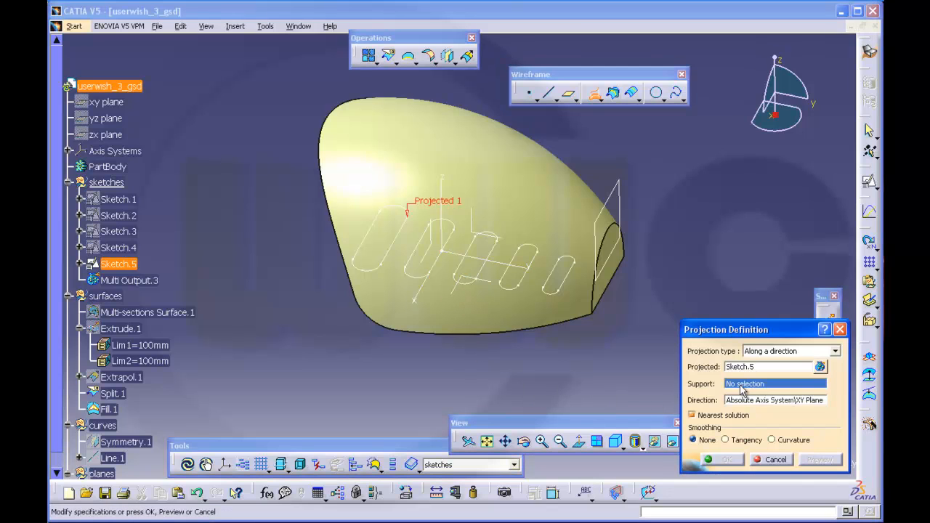
{"action": "left_click", "coordinate": [536, 214]}
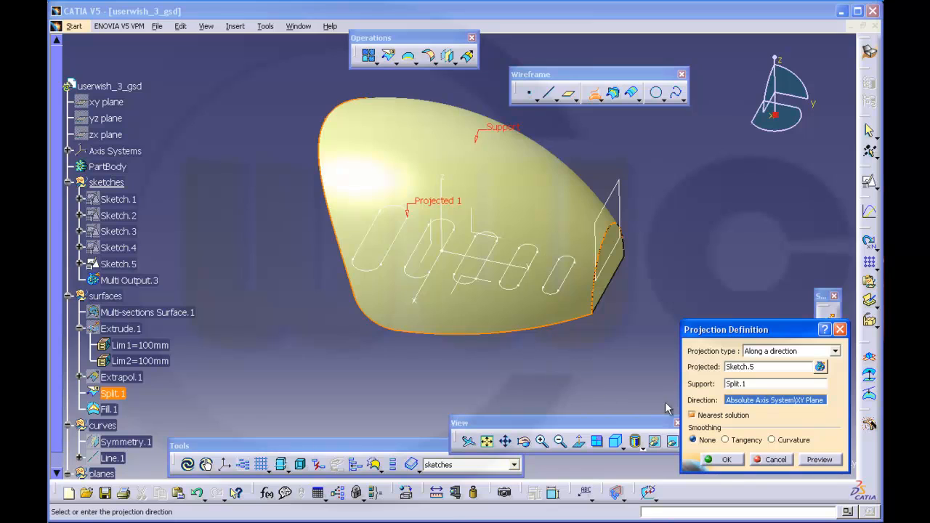
{"action": "left_click", "coordinate": [692, 416]}
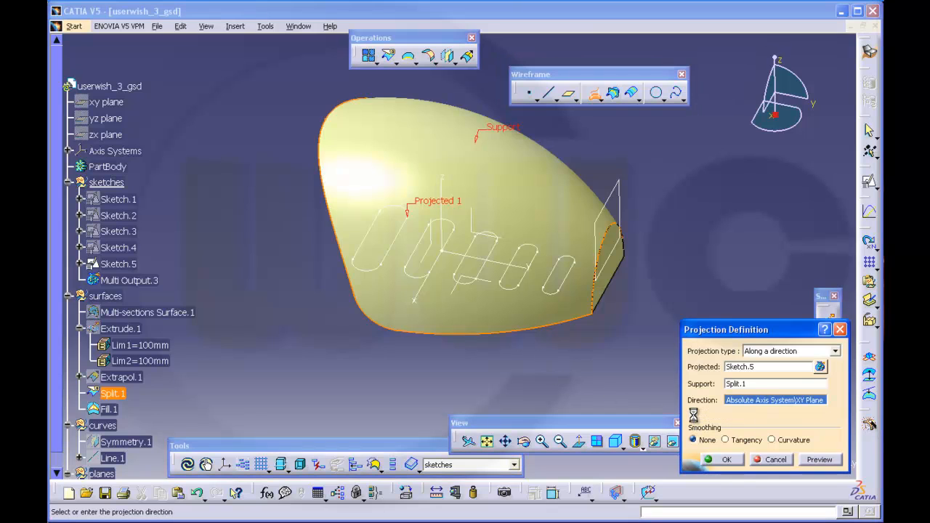
{"action": "left_click", "coordinate": [727, 460]}
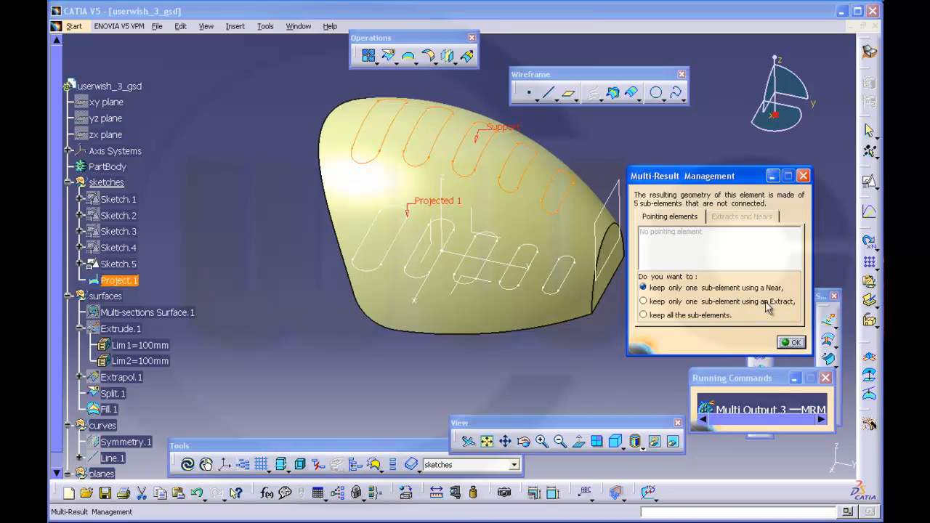
{"action": "left_click", "coordinate": [642, 315]}
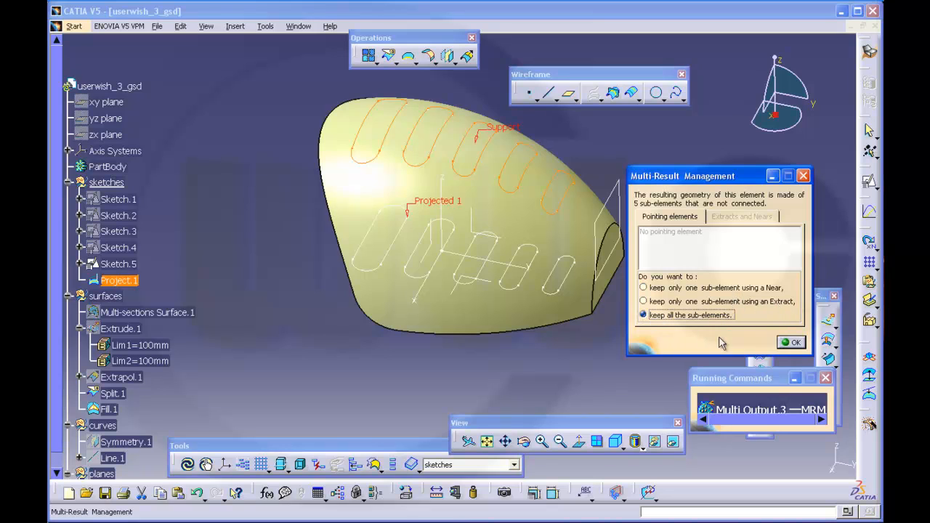
{"action": "left_click", "coordinate": [791, 343]}
- Move the projected hole curves into the curves geometrical set and hide Sketch.5
{"action": "middle_click_drag", "start_coordinate": [644, 334], "coordinate": [598, 351]}
{"action": "left_click", "coordinate": [605, 317]}
{"action": "scroll", "coordinate": [338, 342], "scroll_direction": "down", "scroll_amount": 1}
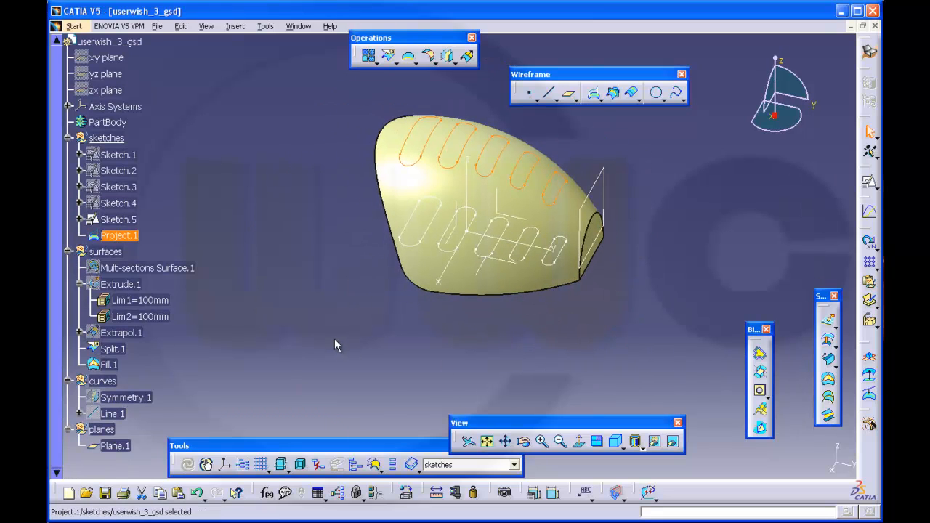
{"action": "mouse_move", "coordinate": [131, 238]}
{"action": "left_mouse_down"}
{"action": "mouse_move", "coordinate": [125, 234]}
{"action": "mouse_move", "coordinate": [151, 344]}
{"action": "mouse_move", "coordinate": [122, 380]}
{"action": "mouse_move", "coordinate": [101, 380]}
{"action": "left_mouse_up"}
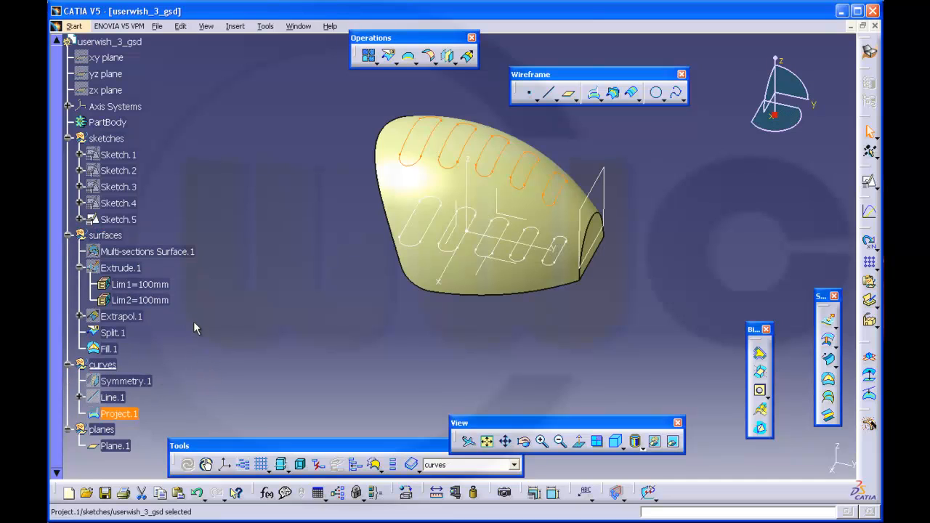
{"action": "right_click", "coordinate": [129, 219]}
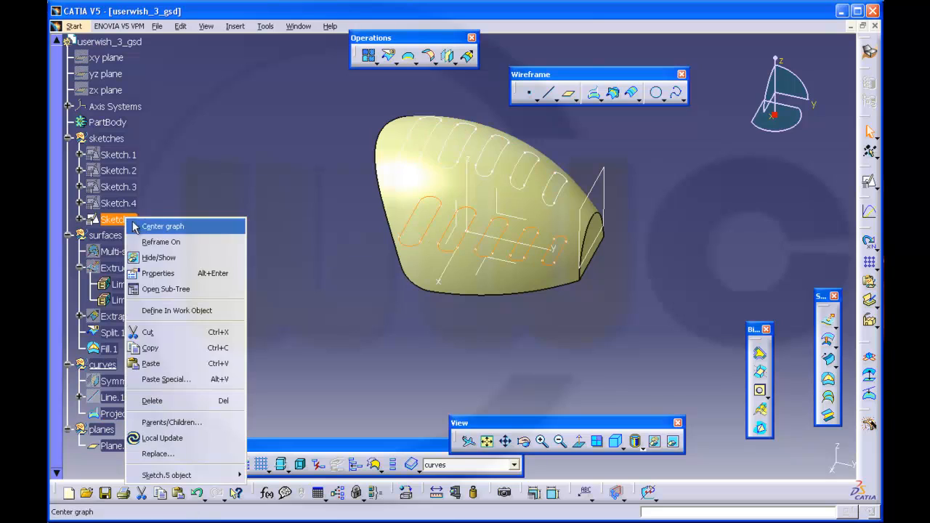
{"action": "left_click", "coordinate": [169, 257]}
{"action": "mouse_move", "coordinate": [330, 272]}
{"action": "middle_mouse_down"}
{"action": "mouse_move", "coordinate": [325, 262]}
{"action": "mouse_move", "coordinate": [328, 295]}
{"action": "middle_mouse_up"}
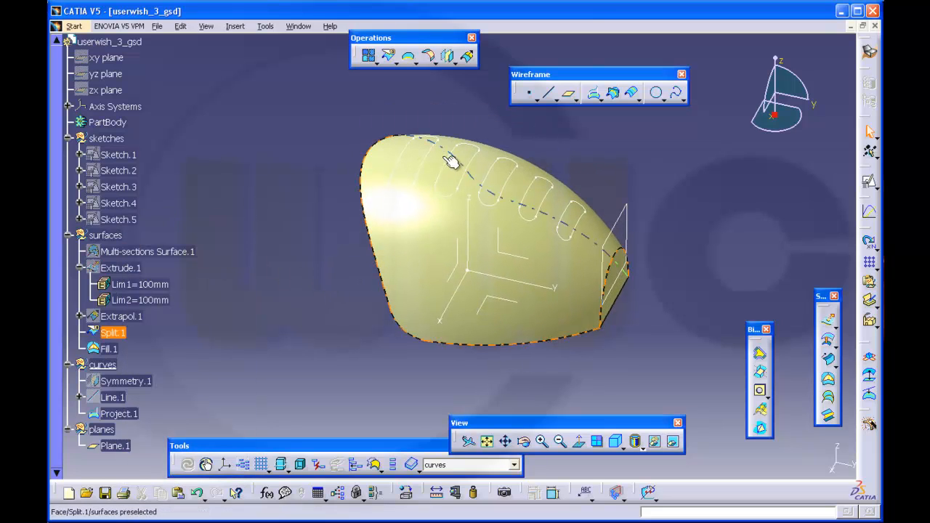
- Split the domed surface Split.1 with the projected curves Project.1 to cut out the five elongated holes
{"action": "left_click", "coordinate": [390, 57]}
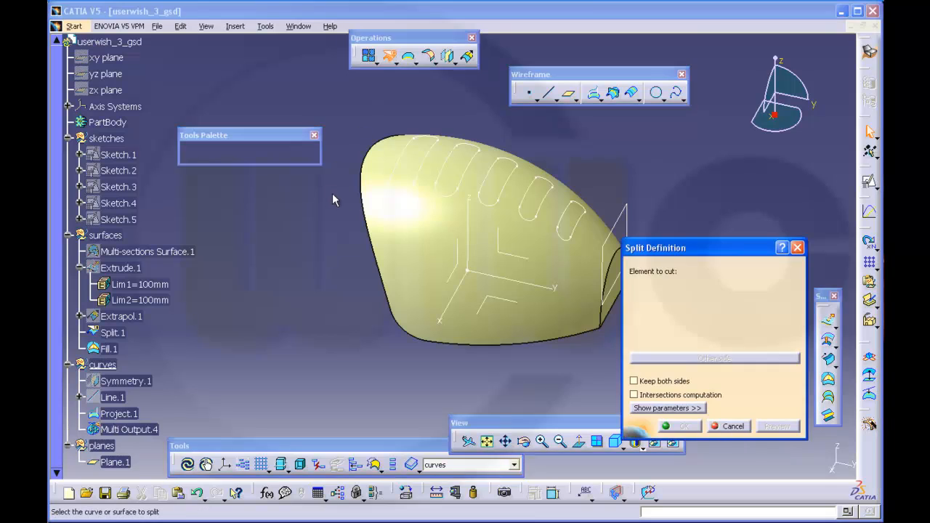
{"action": "left_click", "coordinate": [414, 231]}
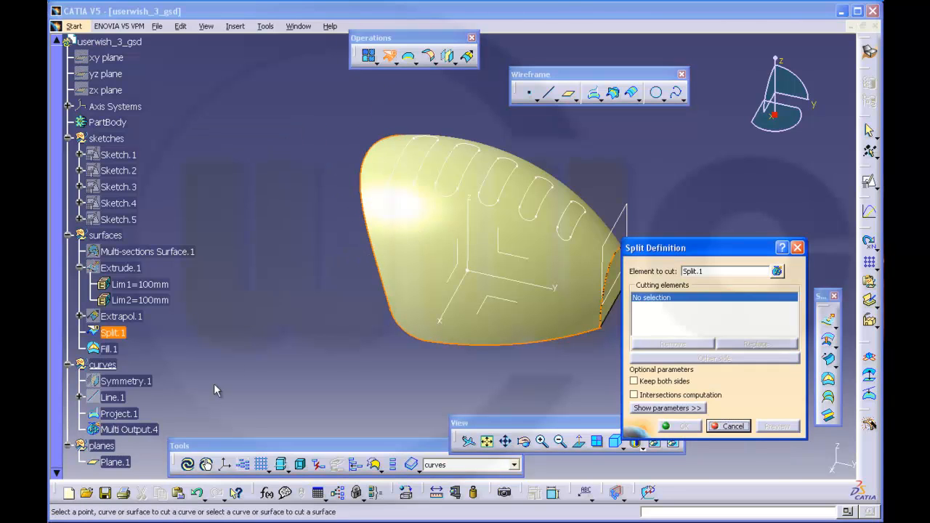
{"action": "left_click", "coordinate": [127, 414]}
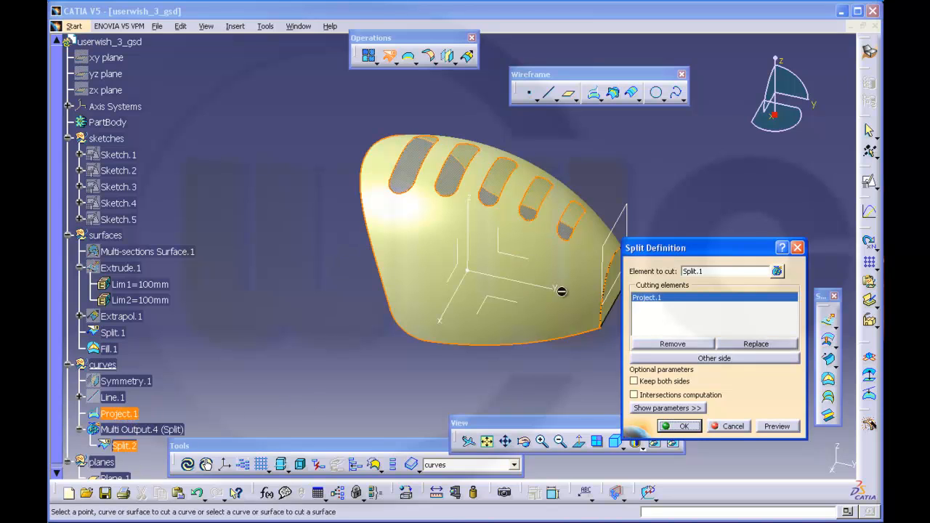
{"action": "left_click", "coordinate": [680, 427]}
- Move the newly split dome into the surfaces geometrical set and hide the projected curves
{"action": "middle_click_drag", "start_coordinate": [430, 360], "coordinate": [316, 324]}
{"action": "left_click_drag", "start_coordinate": [116, 429], "coordinate": [149, 417]}
{"action": "left_click_drag", "start_coordinate": [154, 263], "coordinate": [113, 240]}
{"action": "middle_click_drag", "start_coordinate": [327, 284], "coordinate": [390, 351]}
{"action": "left_click", "coordinate": [360, 331]}
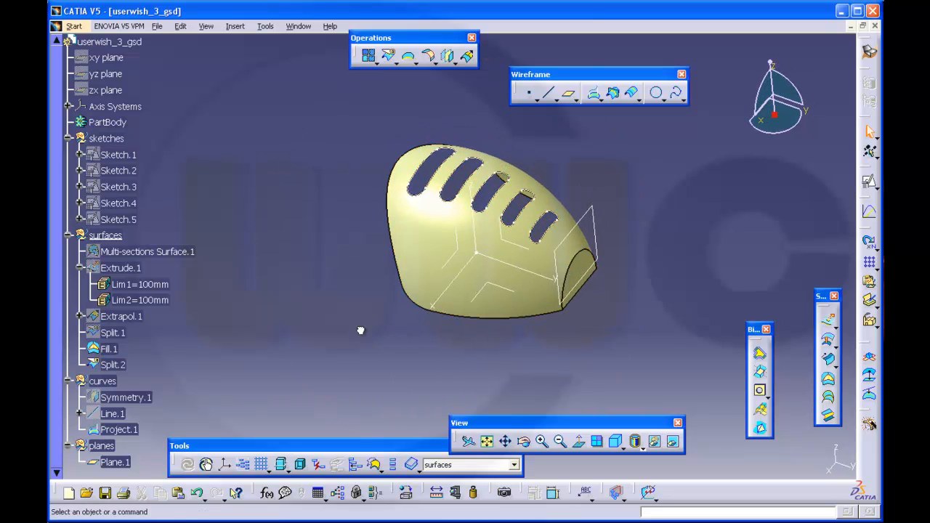
{"action": "right_click", "coordinate": [128, 433]}
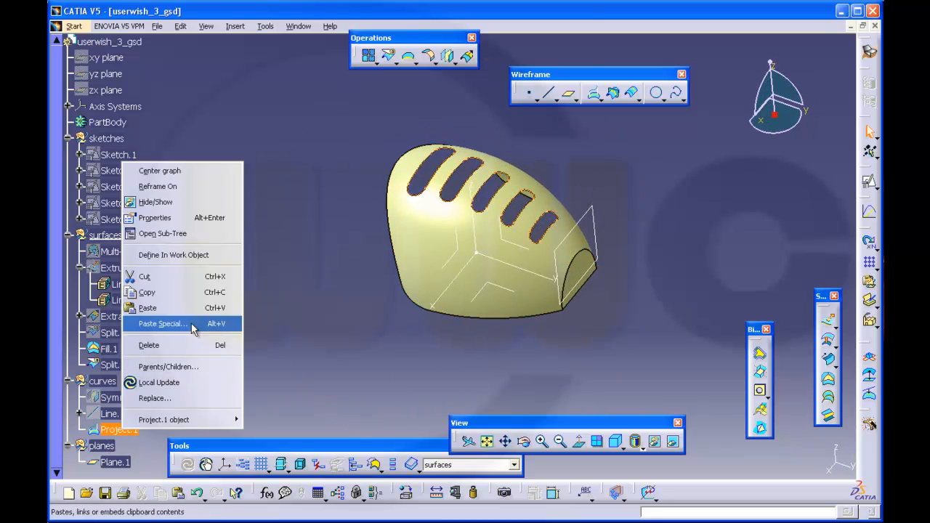
{"action": "left_click", "coordinate": [153, 203]}
- Join the slotted dome surface Split.2 with the end fill surface Fill.1, keeping the 0.001 mm merging distance
{"action": "middle_click_drag", "start_coordinate": [426, 270], "coordinate": [519, 251]}
{"action": "middle_click_drag", "start_coordinate": [714, 233], "coordinate": [696, 253]}
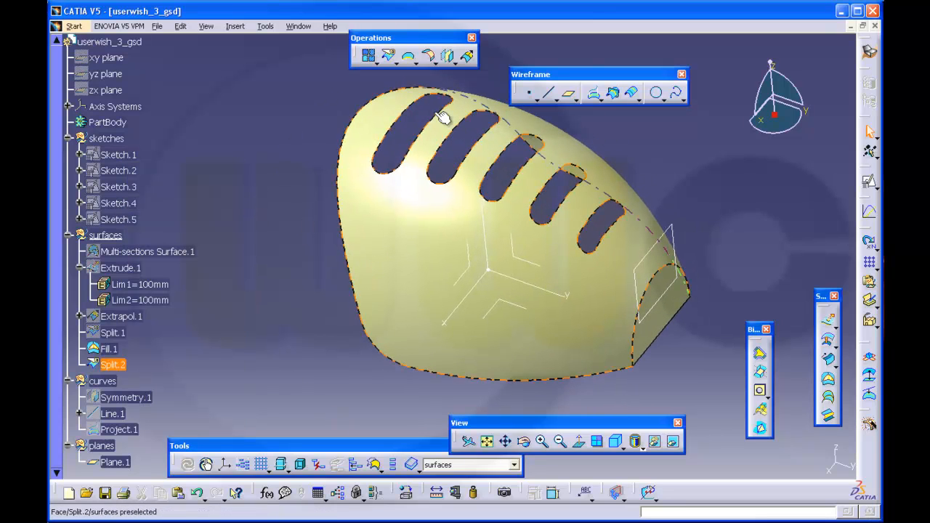
{"action": "left_click", "coordinate": [368, 57]}
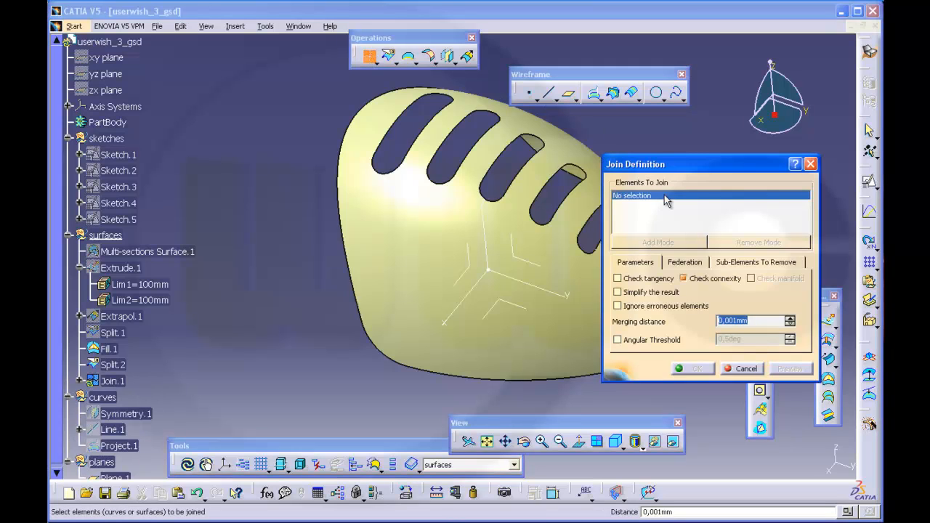
{"action": "left_click", "coordinate": [437, 239]}
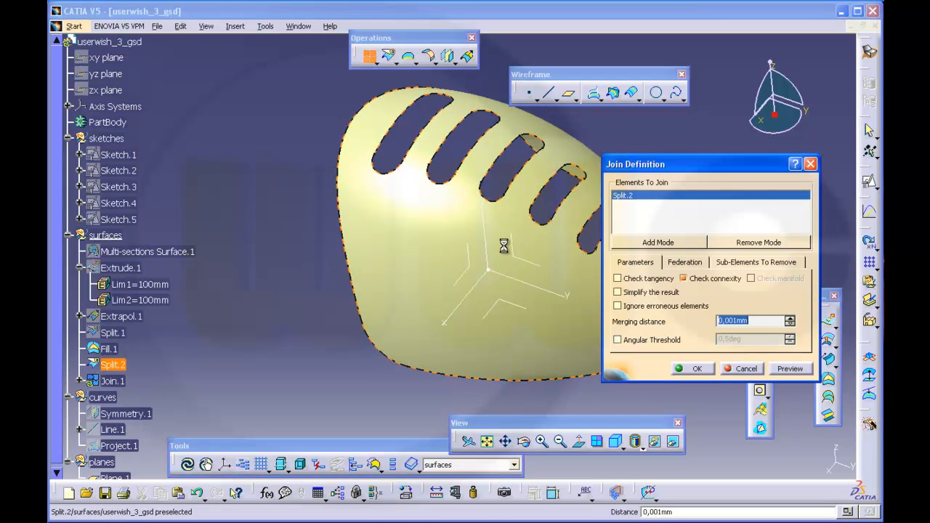
{"action": "middle_click_drag", "start_coordinate": [525, 248], "coordinate": [390, 224]}
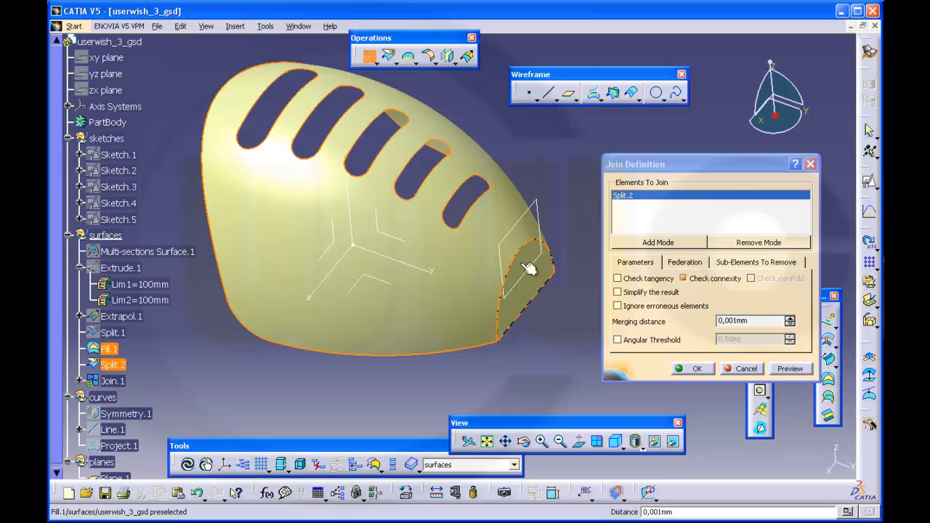
{"action": "left_click", "coordinate": [526, 268]}
{"action": "left_click", "coordinate": [694, 369]}
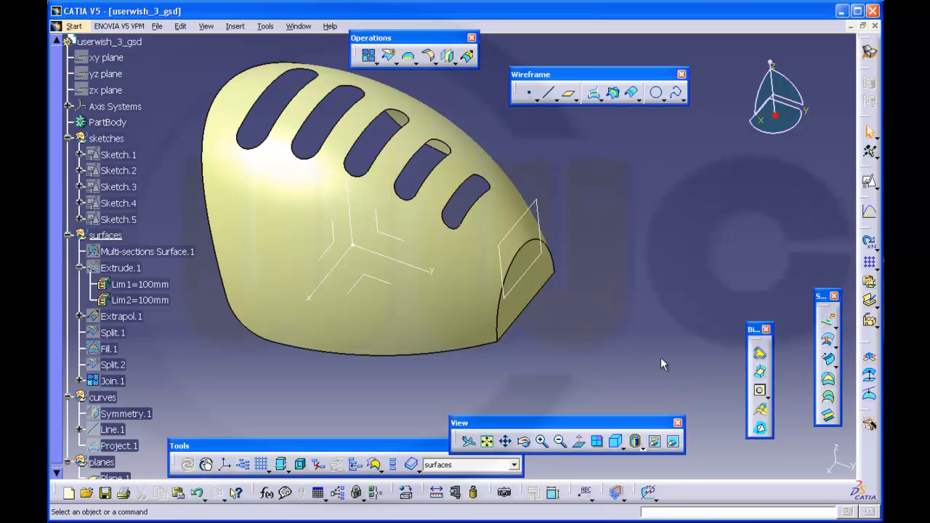
{"action": "middle_click_drag", "start_coordinate": [597, 323], "coordinate": [698, 333]}
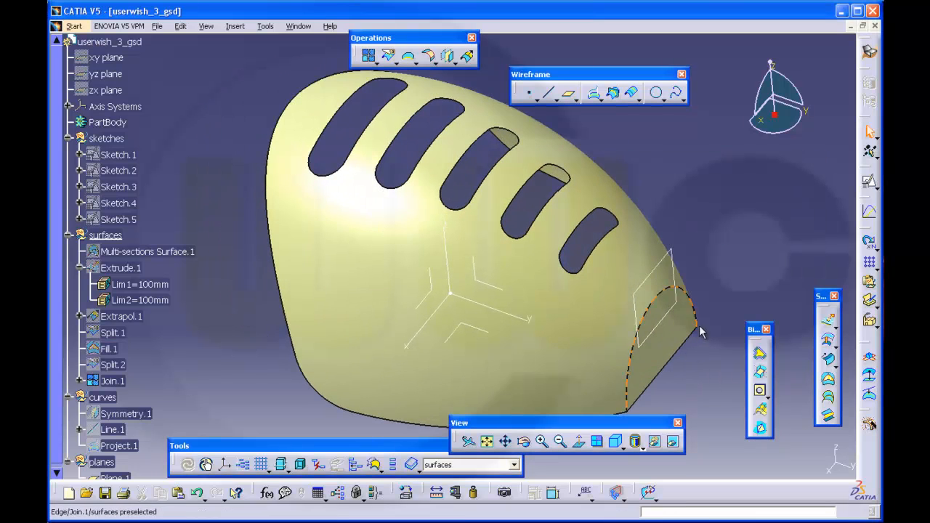
{"action": "middle_click_drag", "start_coordinate": [713, 286], "coordinate": [708, 307]}
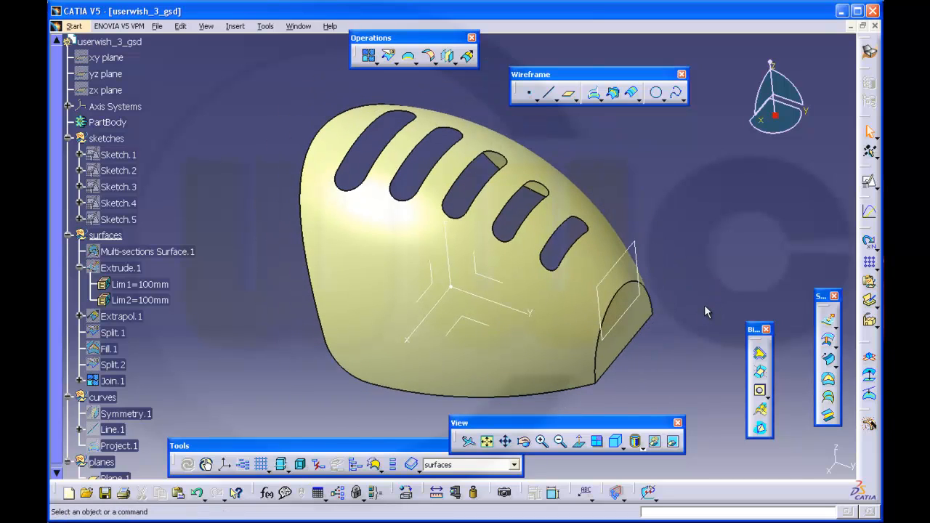